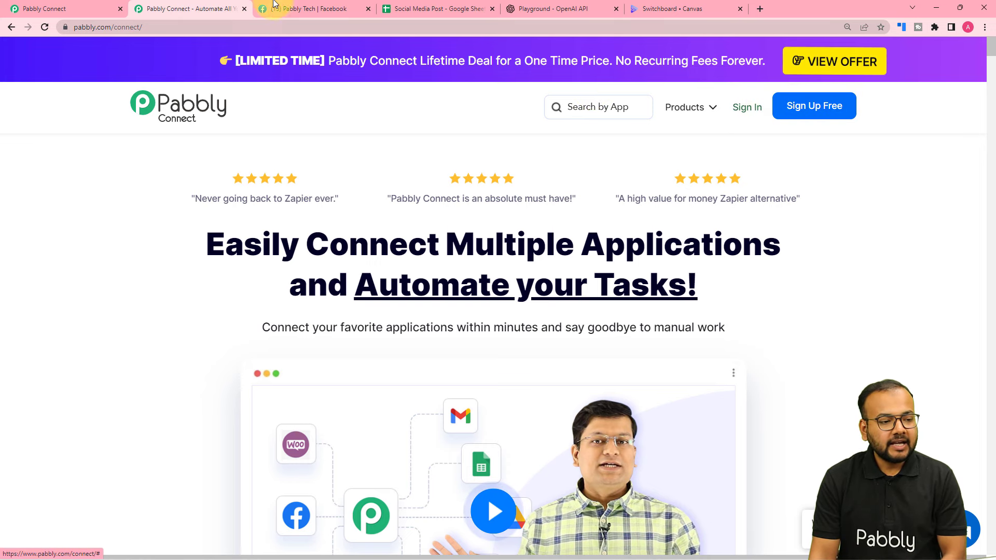
Create a new Pabbly Connect workflow named "Create Social Media Posts Automatically".
{"action": "left_click", "coordinate": [99, 10]}
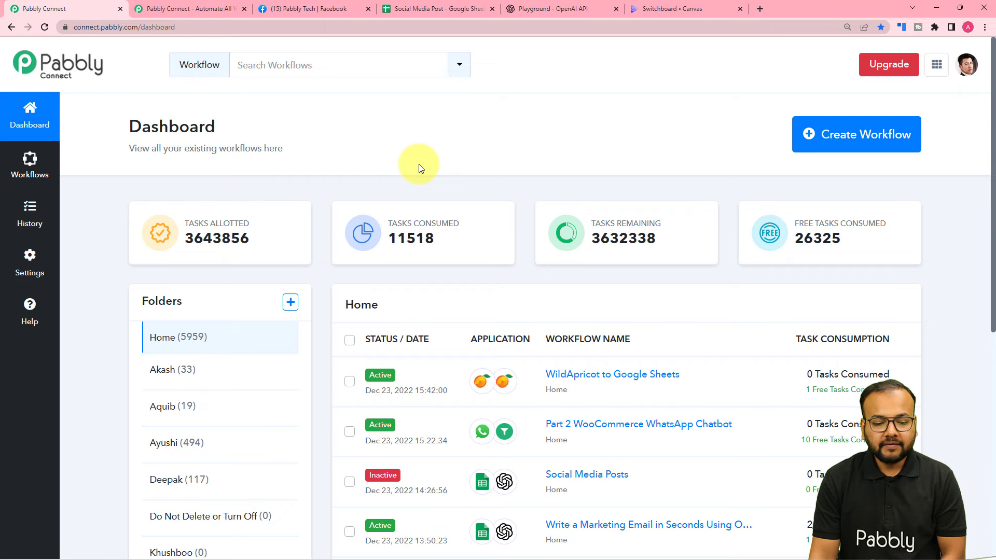
{"action": "left_click", "coordinate": [829, 136]}
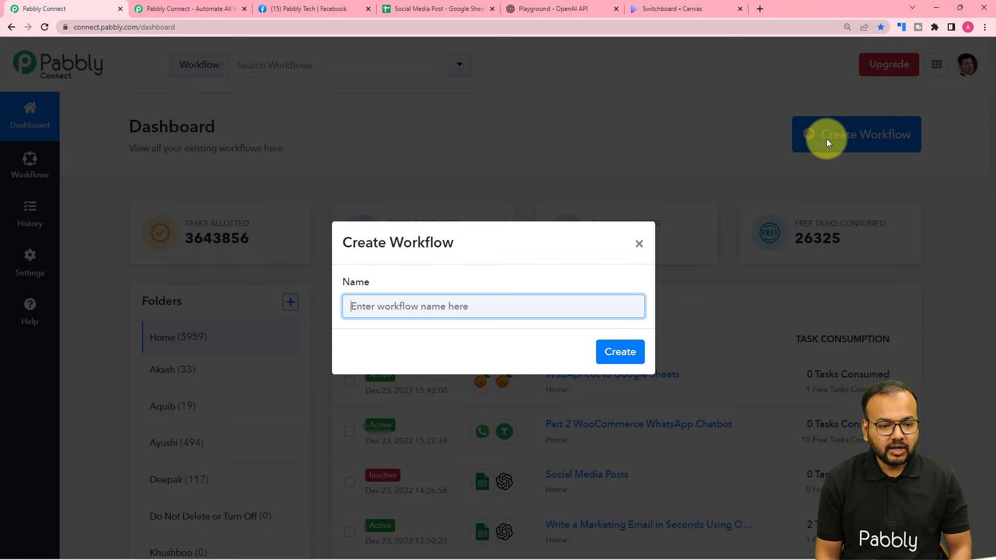
{"action": "type", "text": "Create Social Media Posts Automatically"}
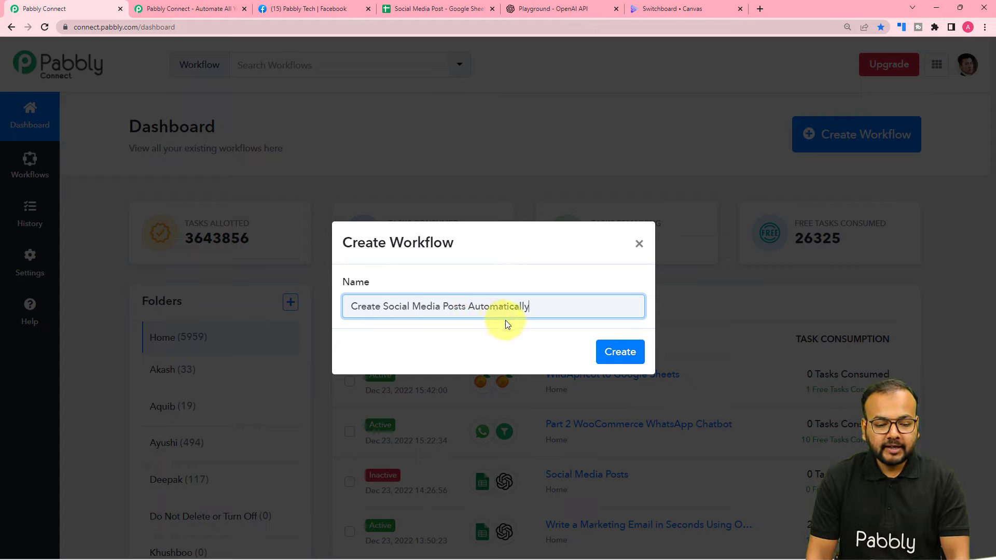
{"action": "left_click", "coordinate": [619, 352]}
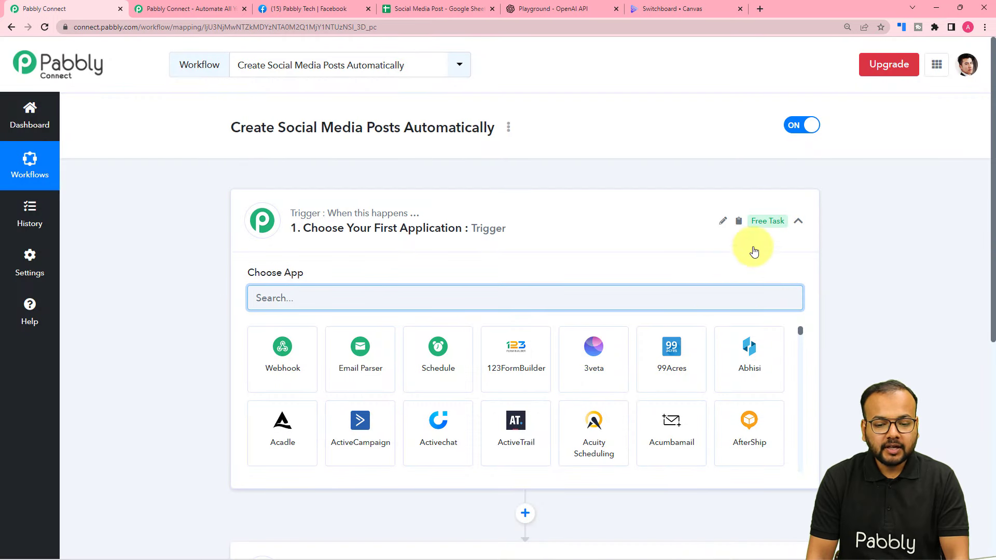
Examine the workflow's trigger and action sections and the Social Media Post spreadsheet that supplies the data.
{"action": "left_click", "coordinate": [798, 222]}
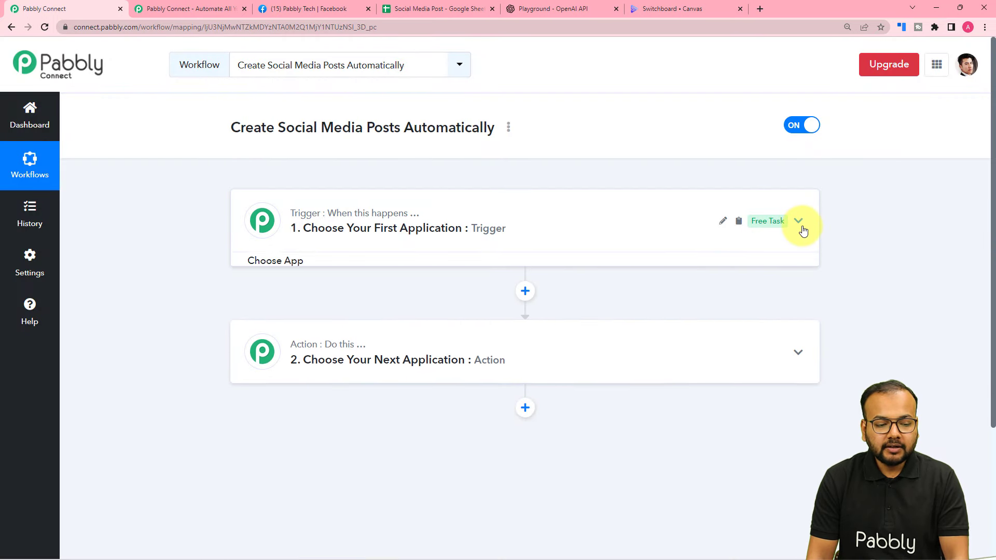
{"action": "left_click", "coordinate": [303, 247]}
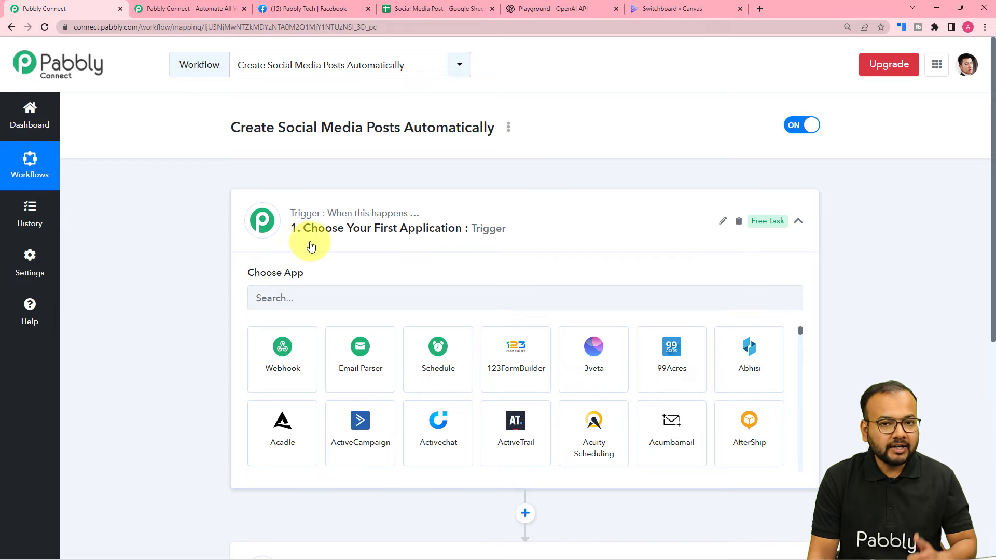
{"action": "scroll", "coordinate": [311, 246], "scroll_direction": "down", "scroll_amount": 7}
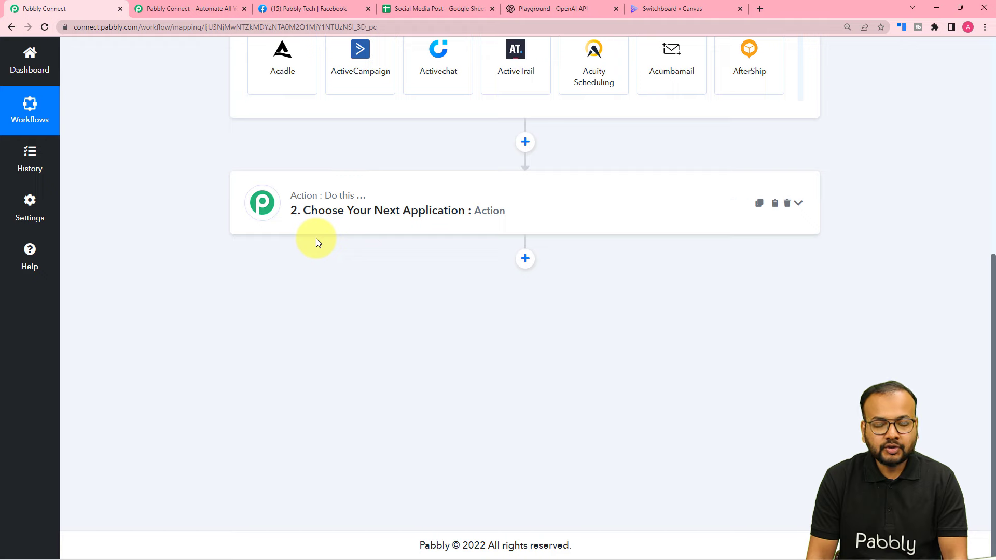
{"action": "scroll", "coordinate": [317, 241], "scroll_direction": "up", "scroll_amount": 7}
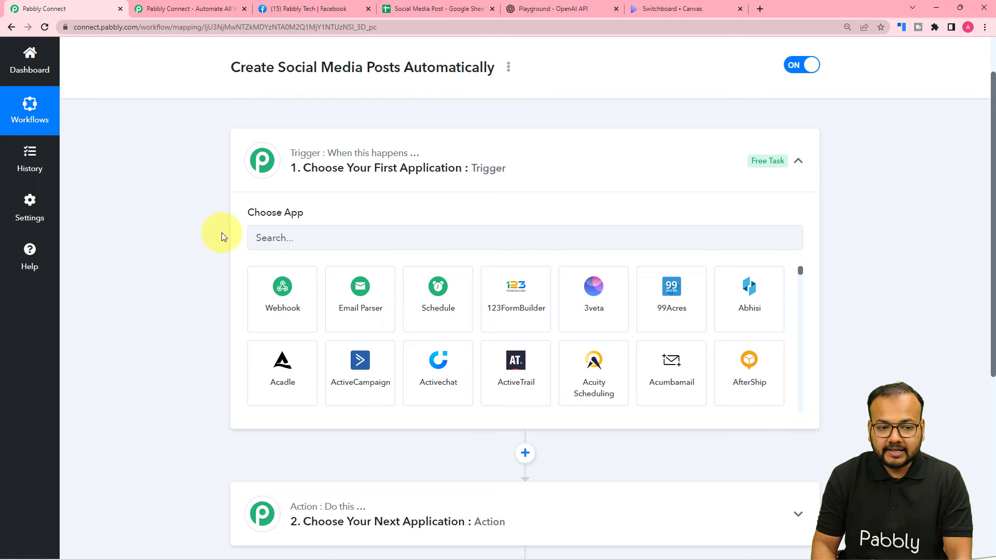
{"action": "left_click", "coordinate": [413, 8]}
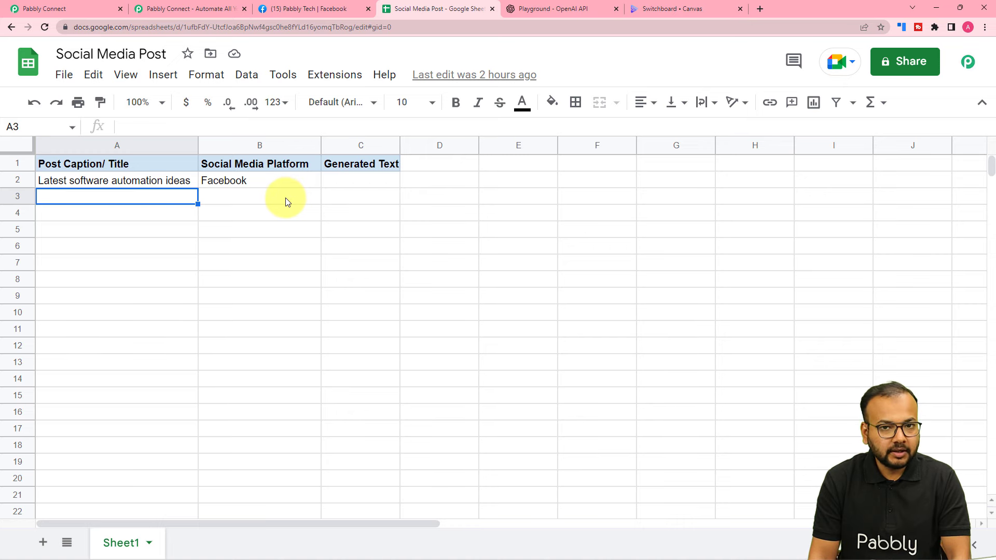
{"action": "left_click", "coordinate": [73, 6]}
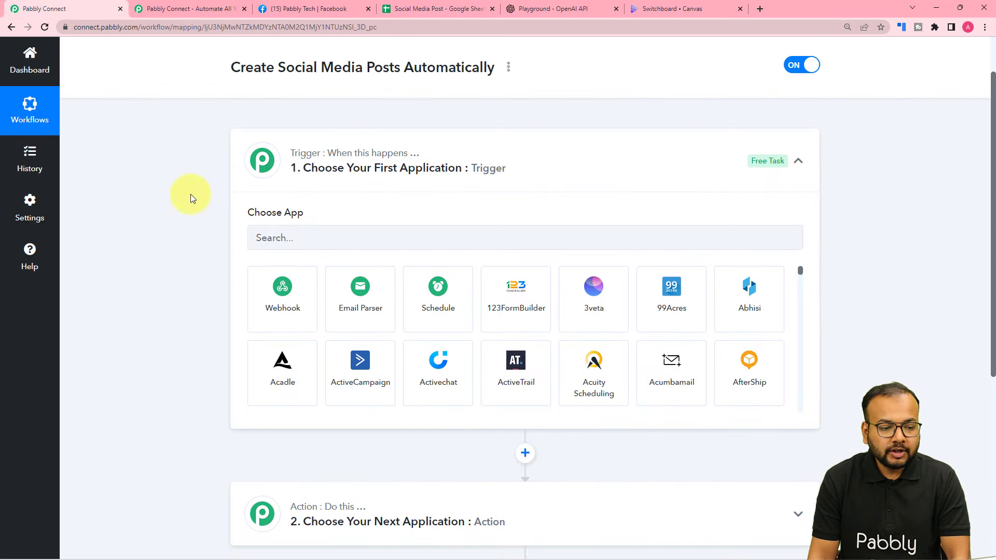
Set the workflow trigger to Google Sheets with the event New or Updated Spreadsheet Row.
{"action": "left_click", "coordinate": [327, 241]}
{"action": "type", "text": "goog"}
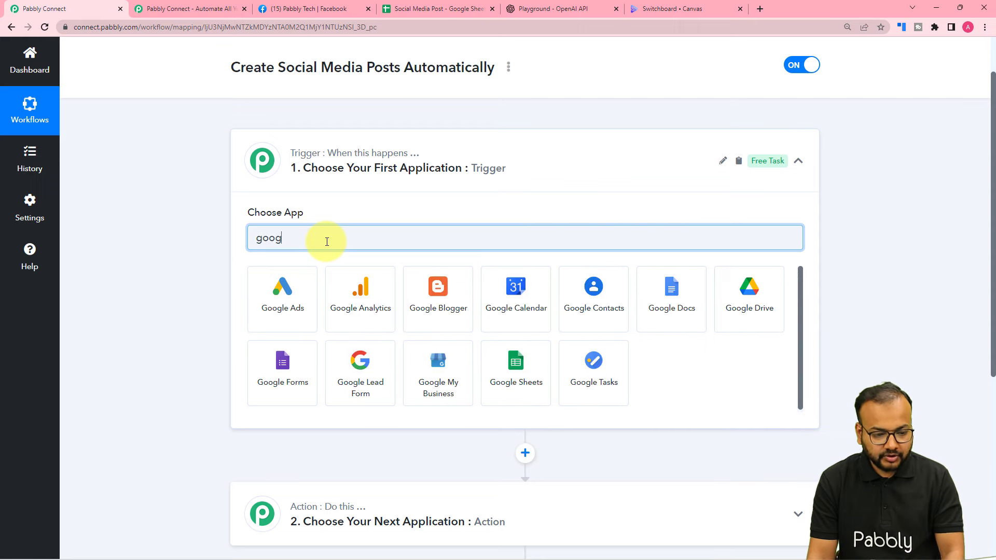
{"action": "left_click", "coordinate": [501, 380]}
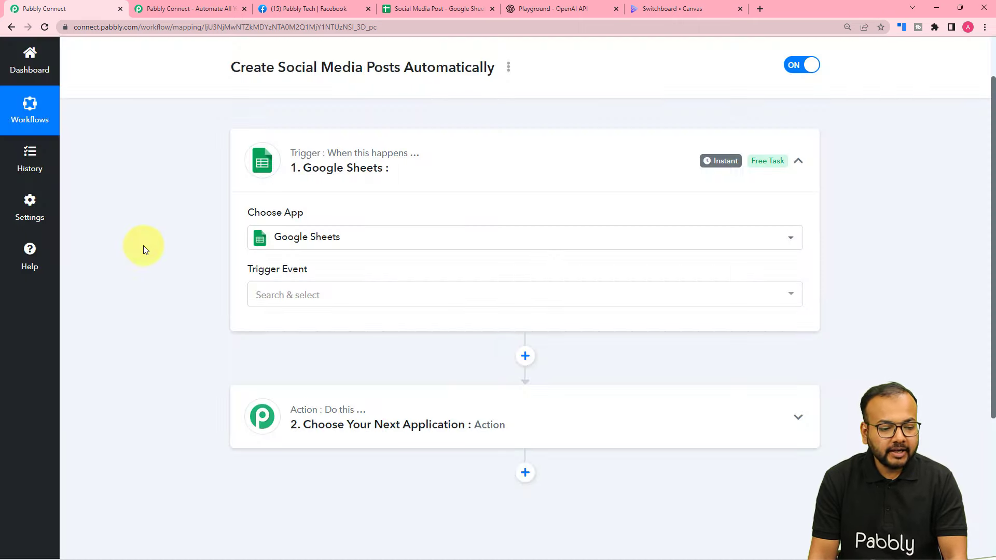
{"action": "scroll", "coordinate": [304, 149], "scroll_direction": "down", "scroll_amount": 3}
{"action": "left_click", "coordinate": [304, 140]}
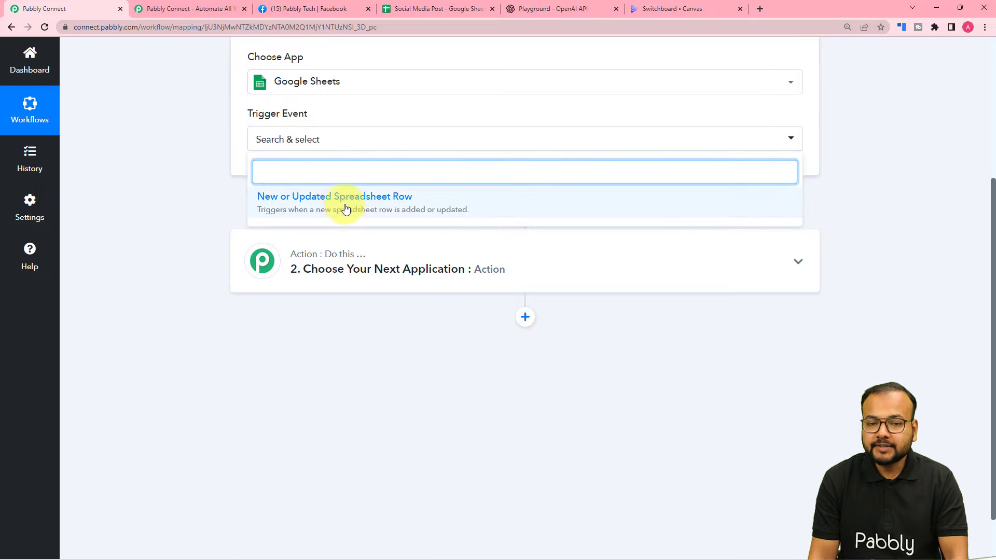
{"action": "left_click", "coordinate": [395, 210]}
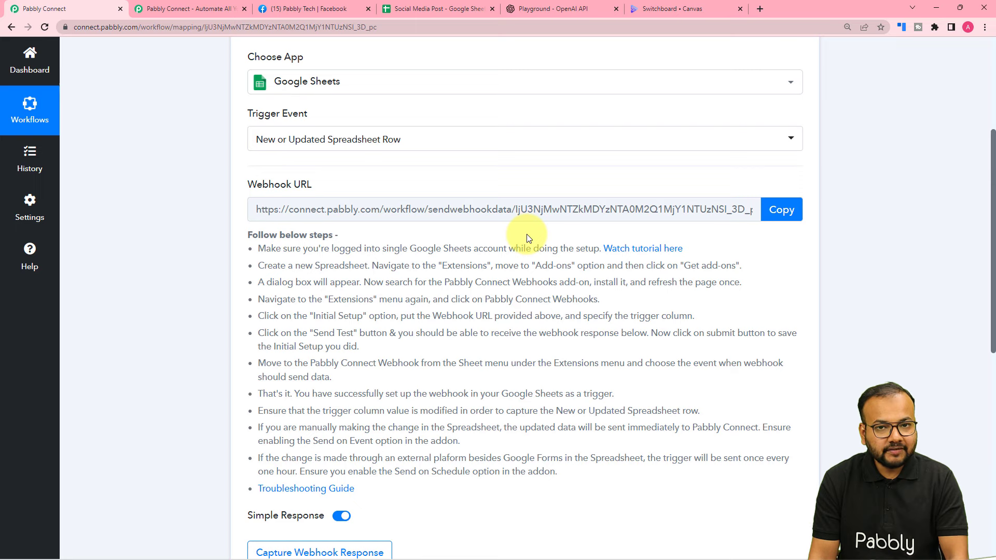
Read the setup instructions listed under the trigger's Webhook URL.
{"action": "scroll", "coordinate": [528, 237], "scroll_direction": "down", "scroll_amount": 2}
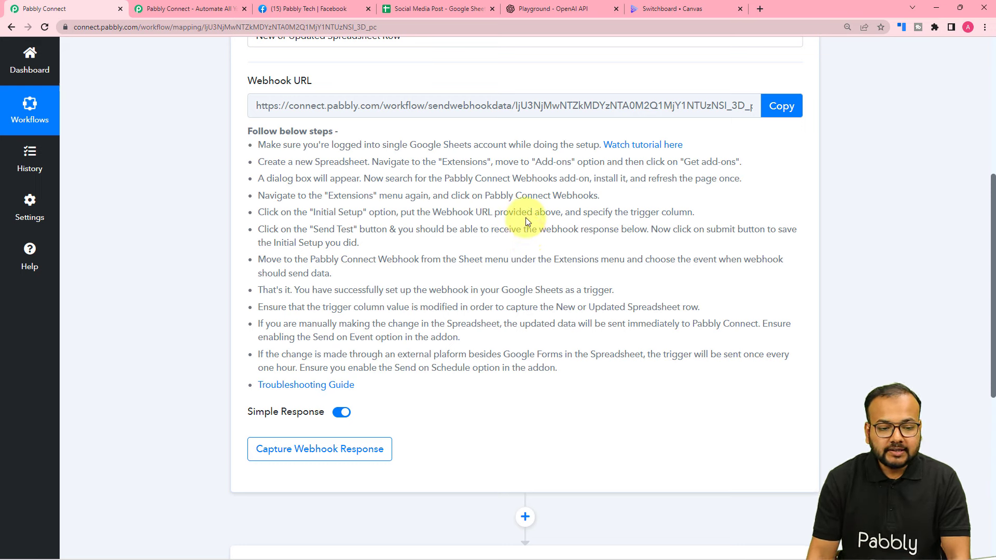
{"action": "left_click_drag", "start_coordinate": [407, 144], "coordinate": [444, 291]}
{"action": "left_click", "coordinate": [428, 299]}
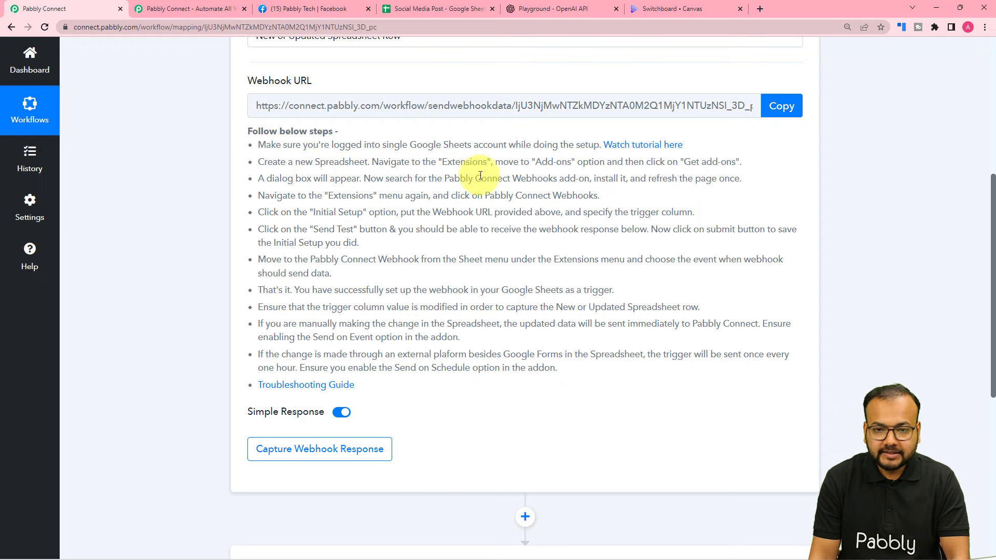
{"action": "scroll", "coordinate": [481, 175], "scroll_direction": "down", "scroll_amount": 2}
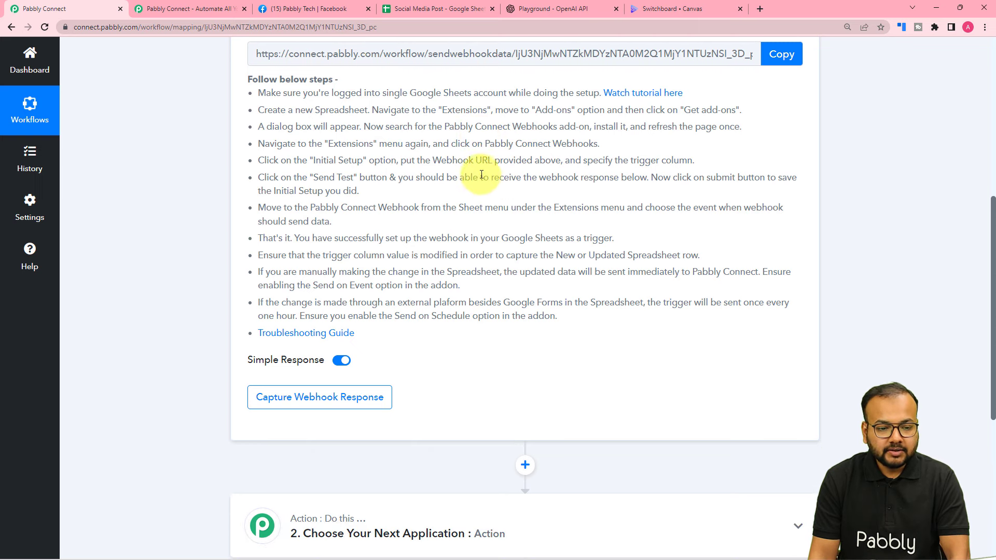
Switch to the Incognito browser window with the Social Media Post spreadsheet and close its Gmail page.
{"action": "mouse_move", "coordinate": [177, 547]}
{"action": "left_click", "coordinate": [204, 518]}
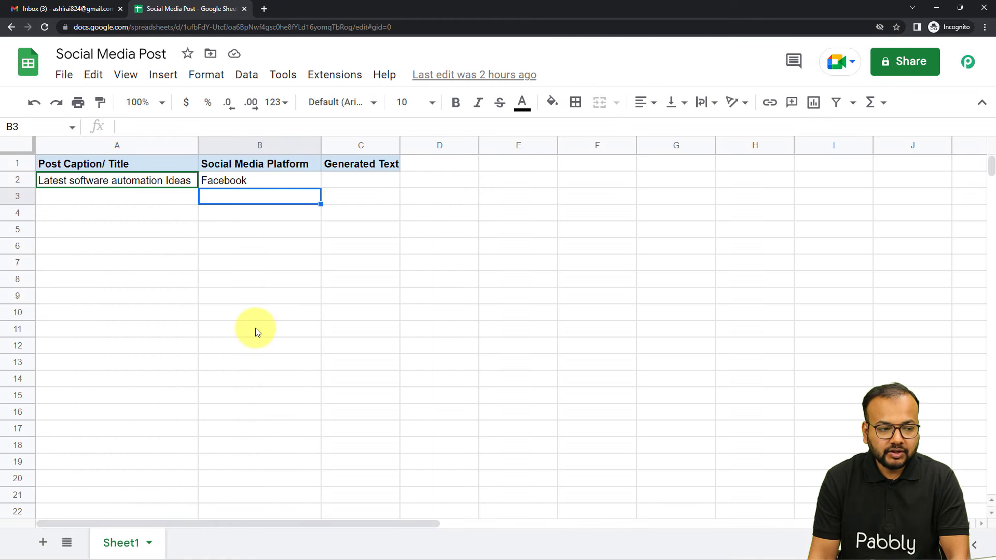
{"action": "left_click", "coordinate": [117, 6]}
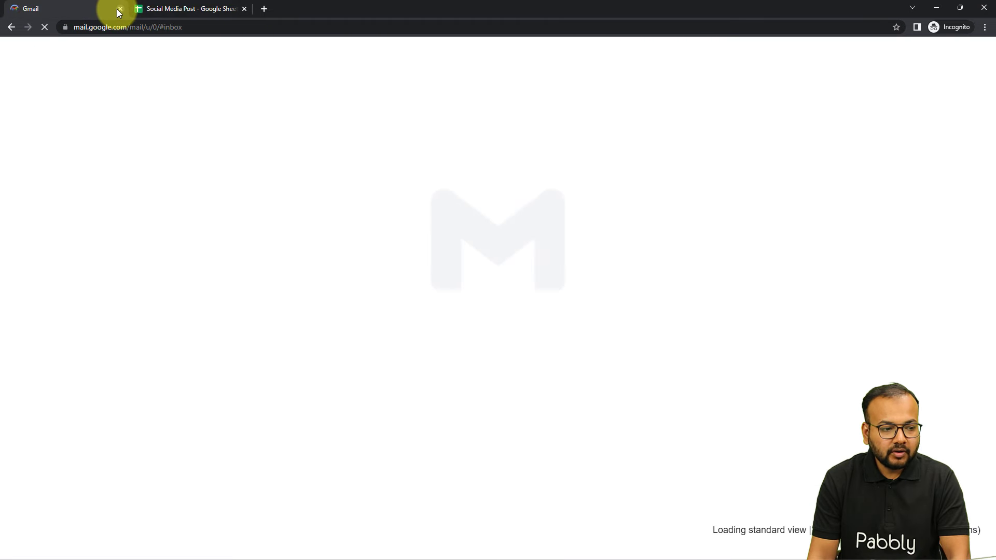
{"action": "left_click", "coordinate": [119, 8]}
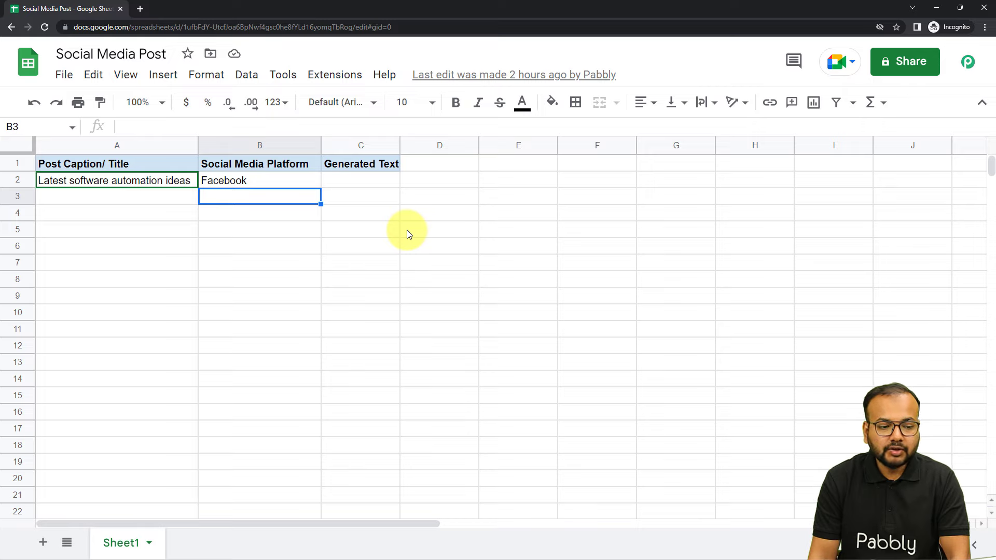
{"action": "left_click", "coordinate": [295, 183]}
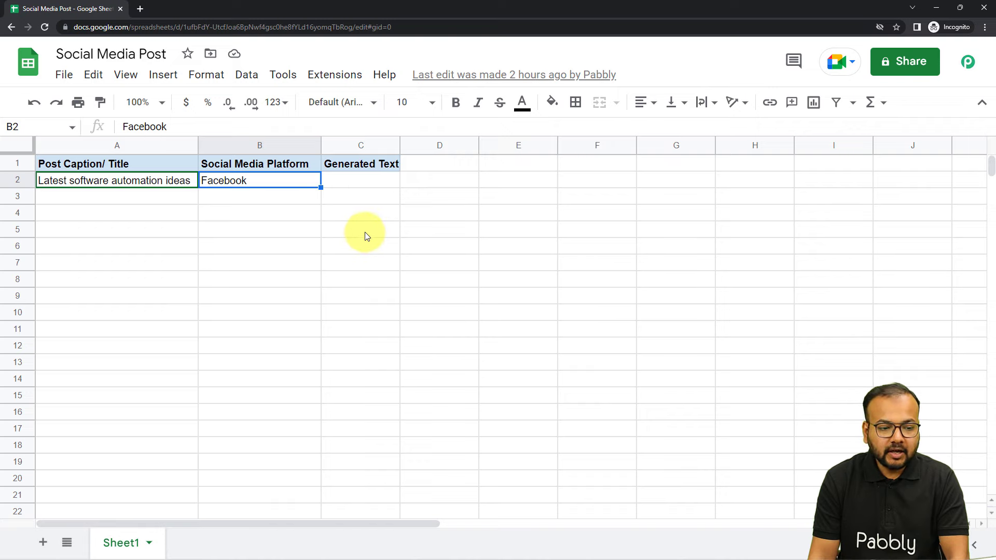
Search the Google Workspace Marketplace for the Pabbly Connect Webhooks add-on and close the marketplace.
{"action": "left_click", "coordinate": [338, 80]}
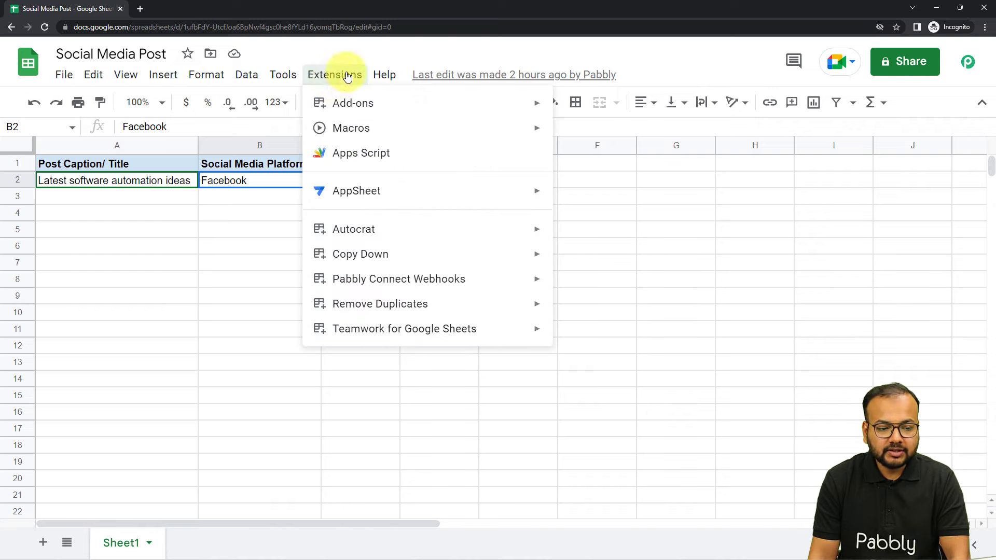
{"action": "mouse_move", "coordinate": [382, 117]}
{"action": "left_click", "coordinate": [562, 115]}
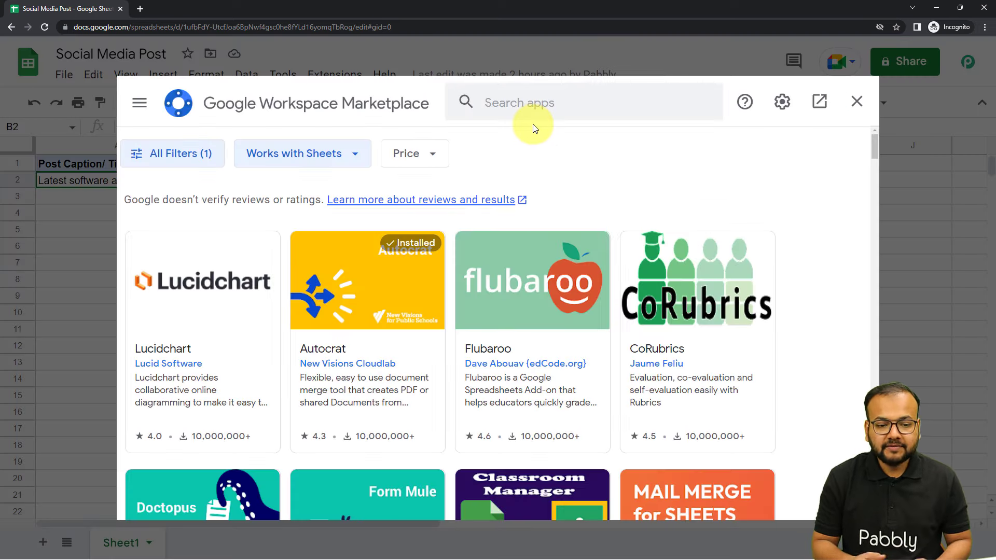
{"action": "left_click", "coordinate": [537, 99]}
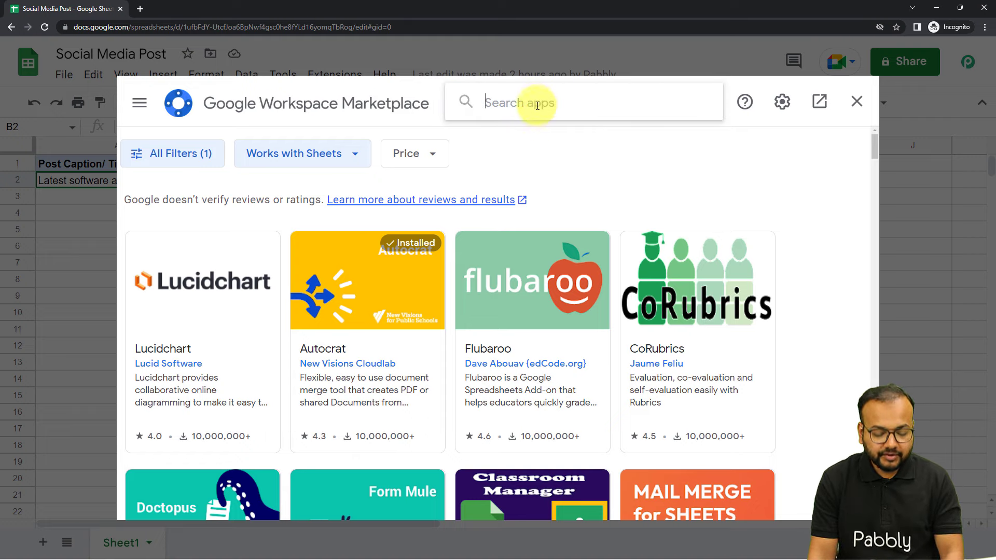
{"action": "type", "text": "pabb"}
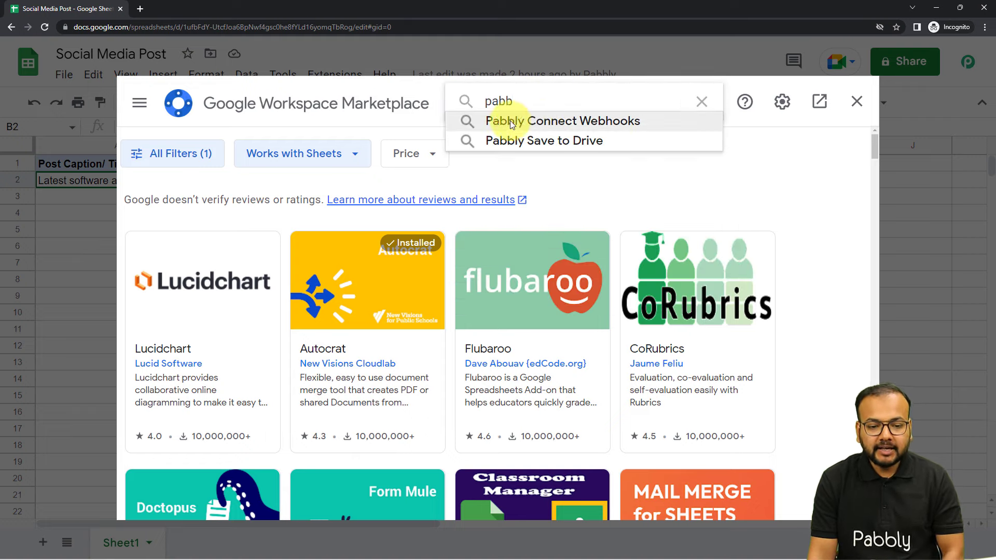
{"action": "left_click", "coordinate": [625, 129]}
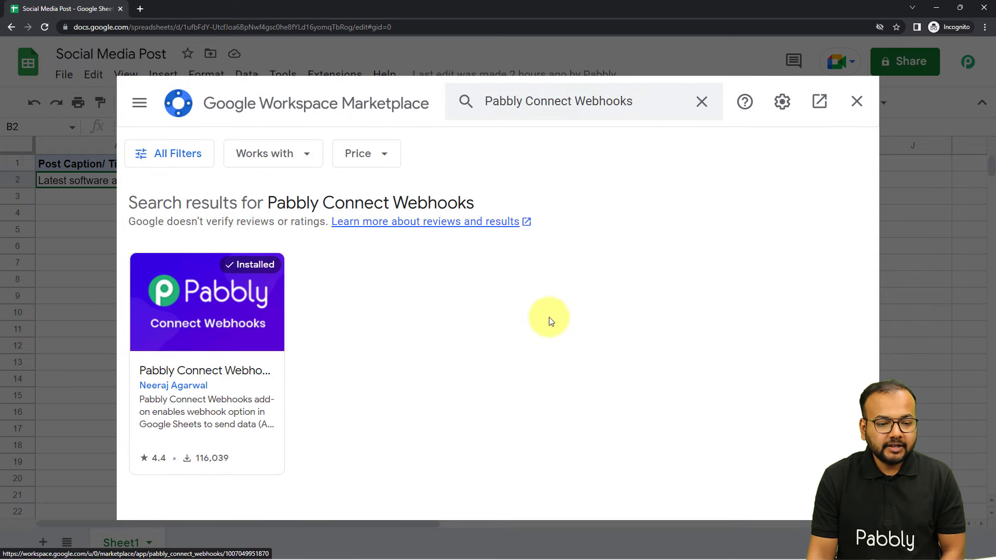
{"action": "left_click", "coordinate": [850, 110]}
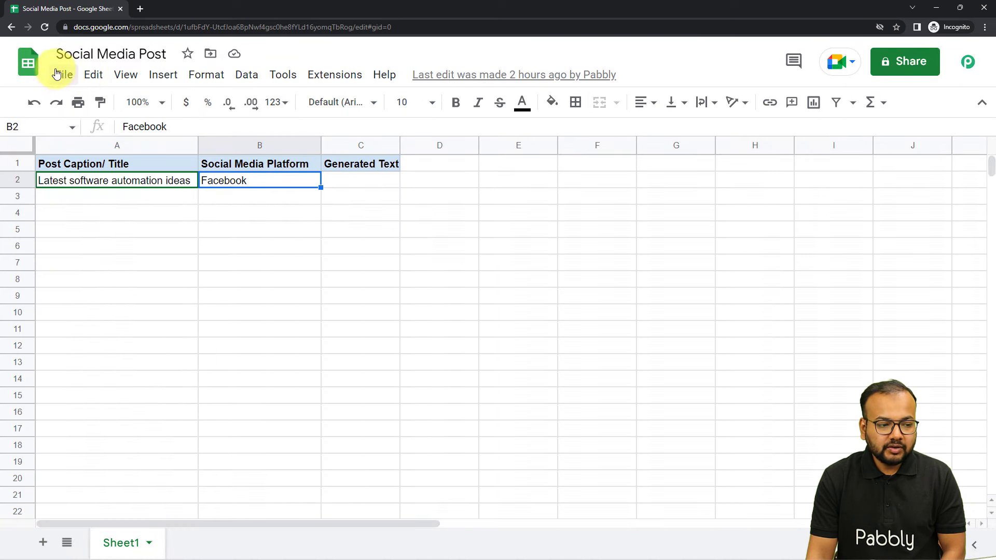
Reload the spreadsheet, then review and close the Initial Setup dialog of the Pabbly Connect Webhooks add-on.
{"action": "left_click", "coordinate": [44, 29]}
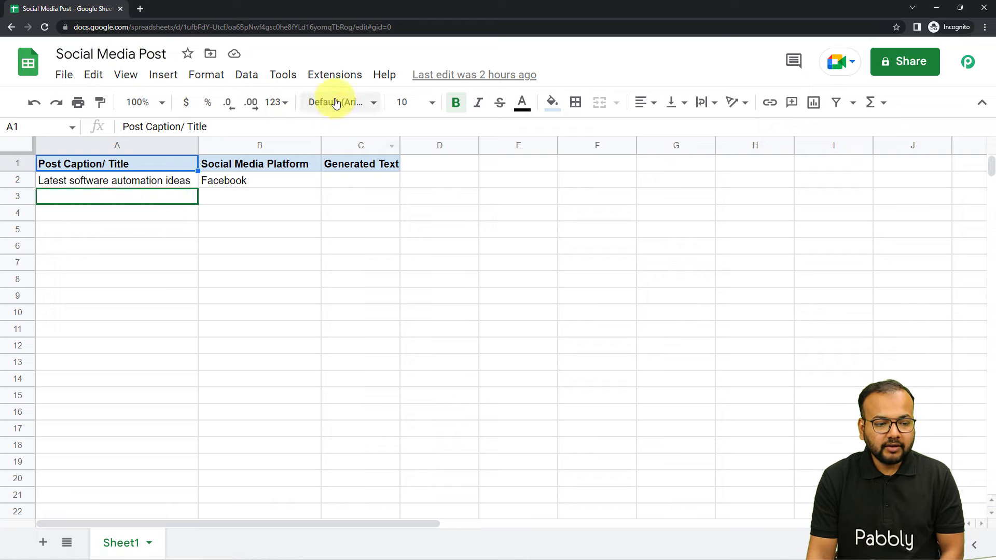
{"action": "left_click", "coordinate": [333, 78]}
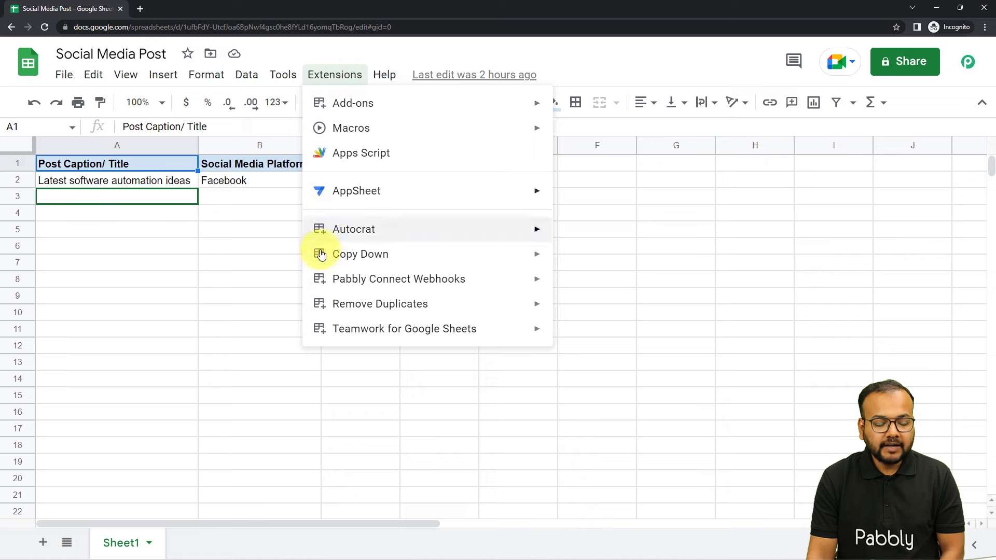
{"action": "mouse_move", "coordinate": [318, 281]}
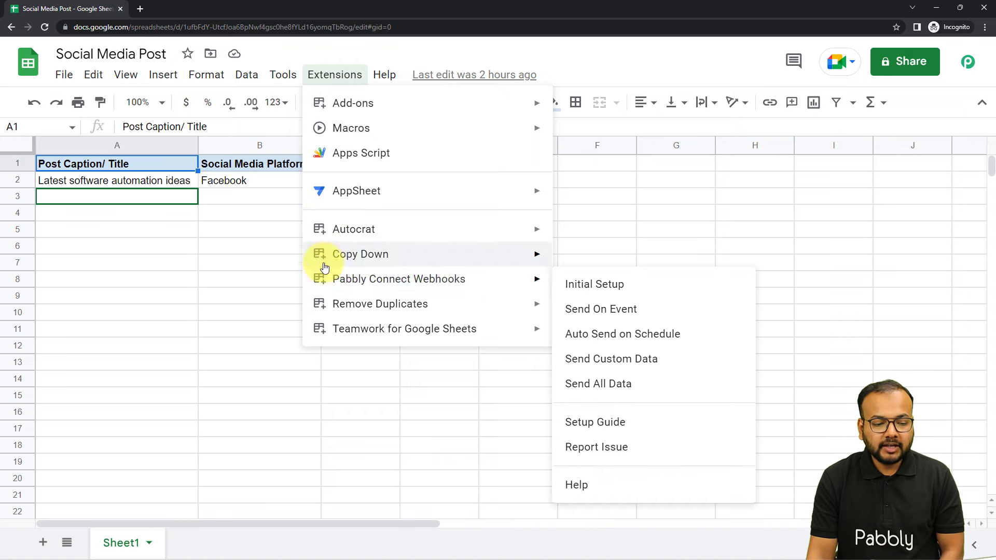
{"action": "left_click", "coordinate": [576, 285]}
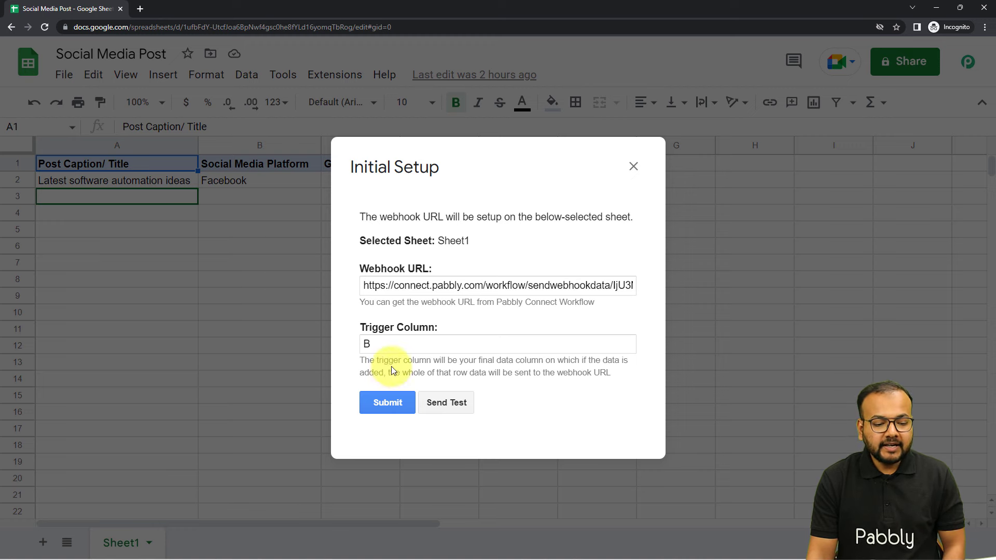
{"action": "left_click", "coordinate": [633, 167]}
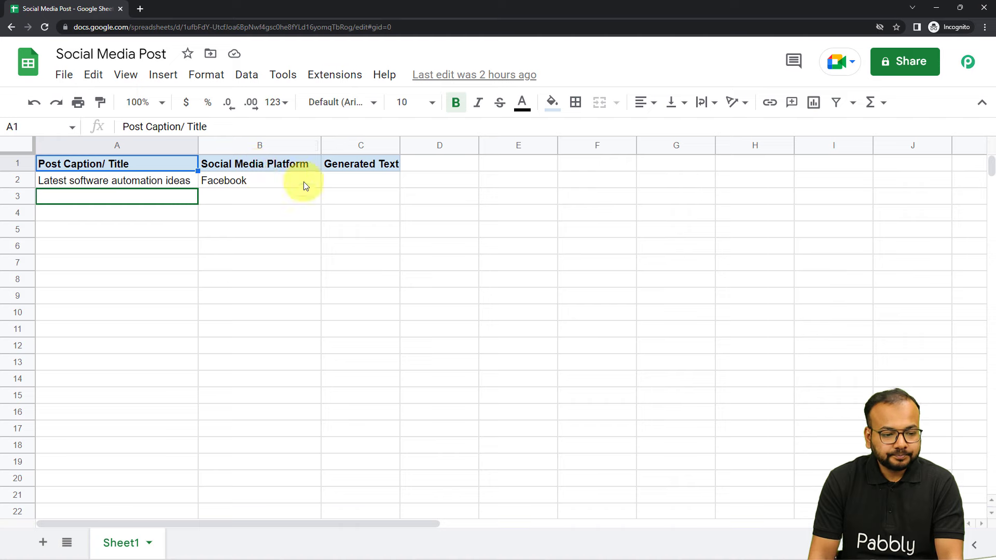
Open the Initial Setup of the Pabbly Connect Webhooks add-on and clear its existing Webhook URL.
{"action": "left_click", "coordinate": [335, 76]}
{"action": "mouse_move", "coordinate": [349, 276]}
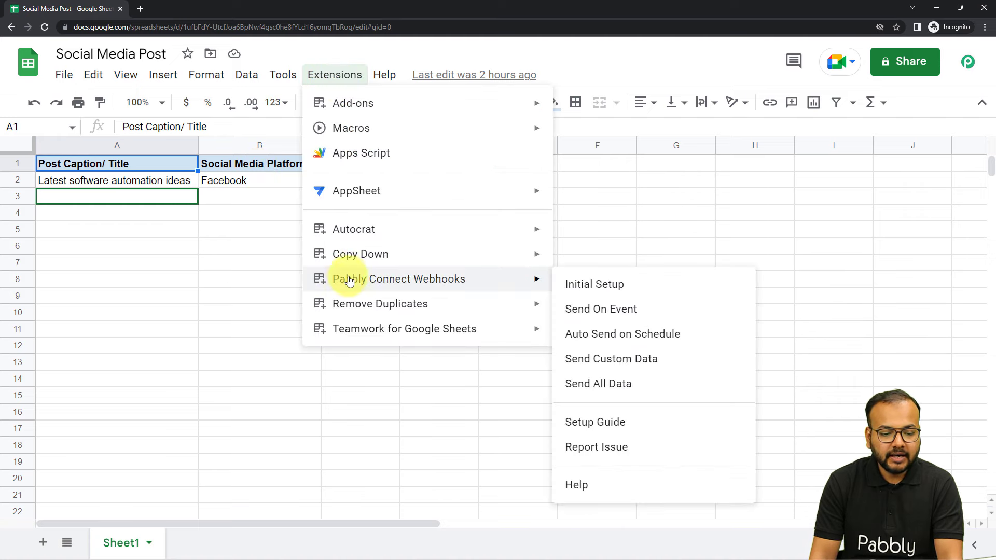
{"action": "left_click", "coordinate": [555, 284]}
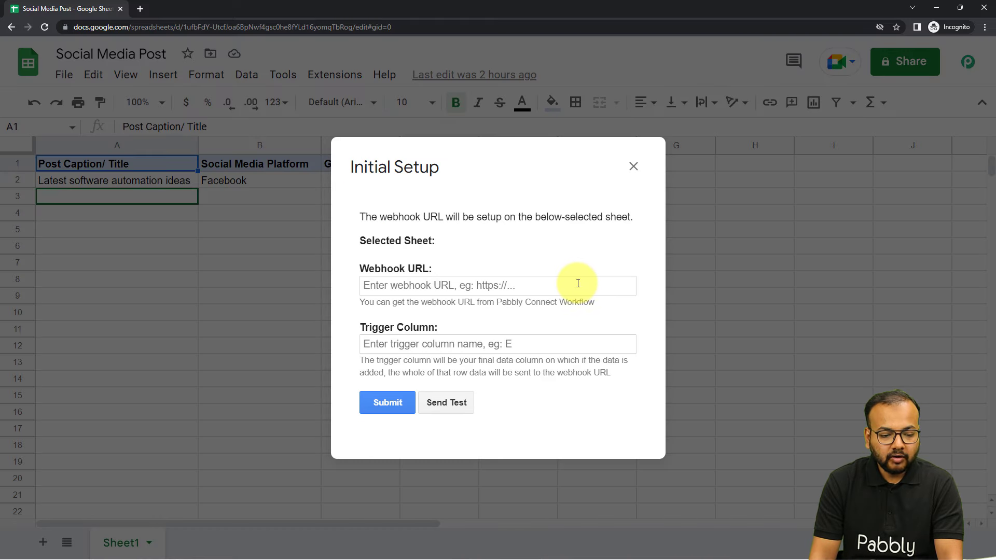
{"action": "left_click", "coordinate": [398, 348]}
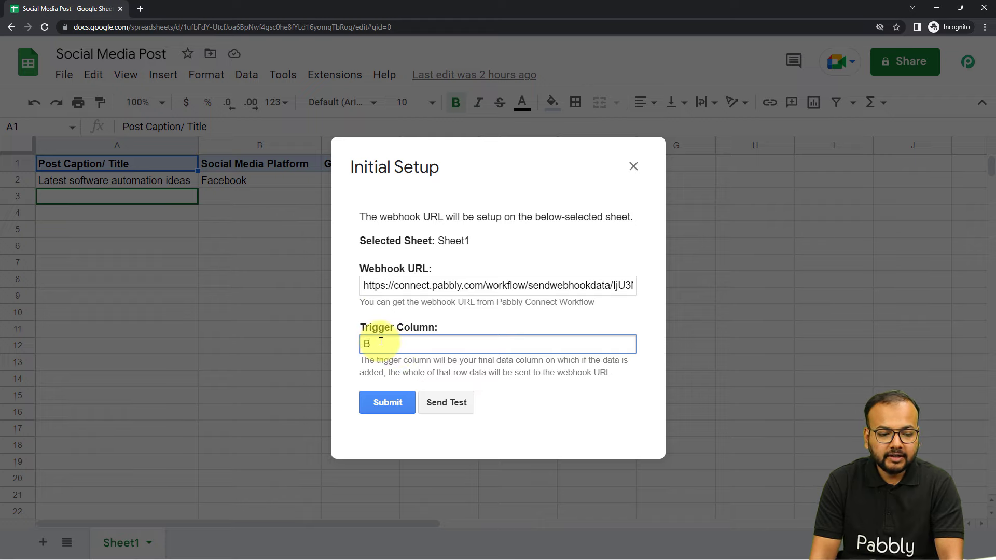
{"action": "left_click", "coordinate": [400, 286]}
{"action": "key", "text": "ctrl+a"}
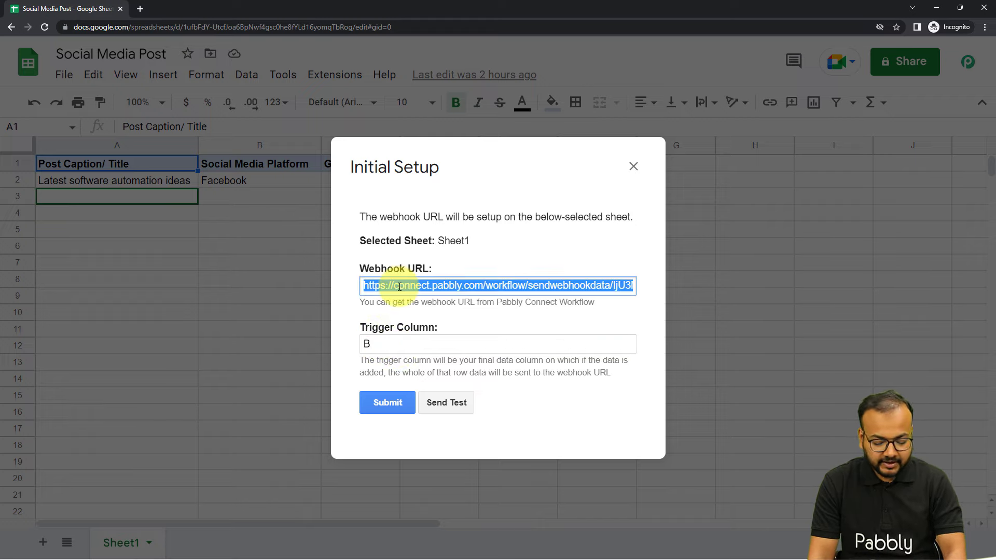
{"action": "key", "text": "BackSpace"}
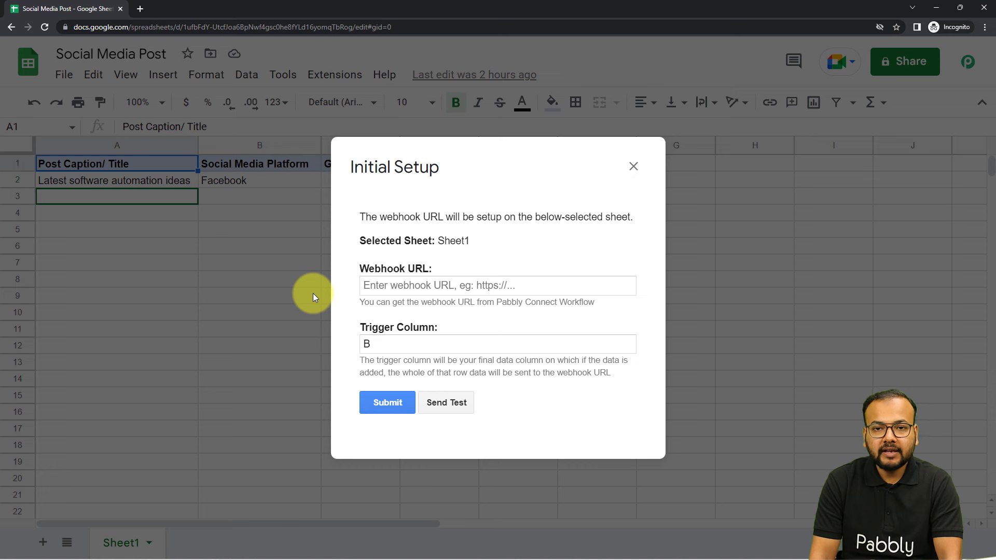
Switch to the Pabbly Connect window and copy the Webhook URL of the New or Updated Spreadsheet Row trigger.
{"action": "mouse_move", "coordinate": [154, 554]}
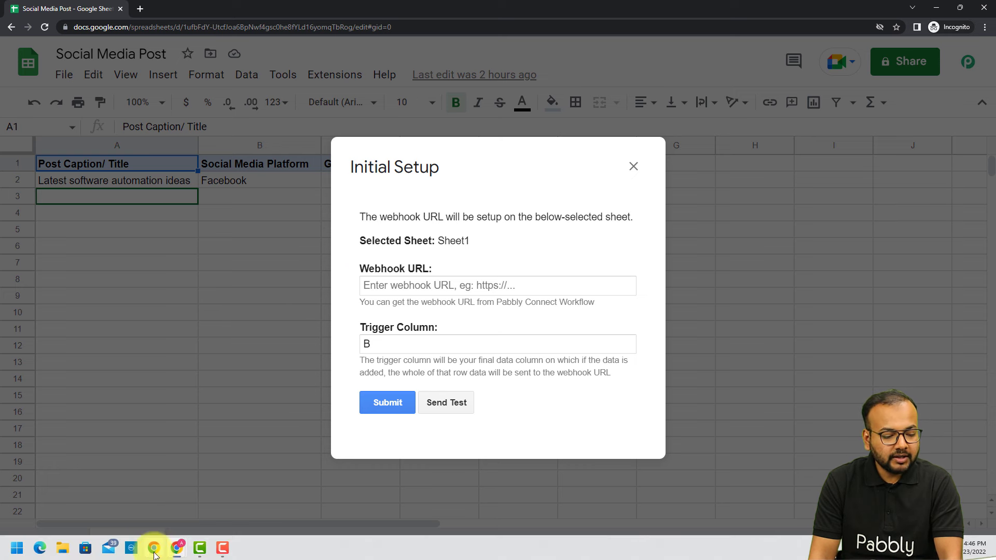
{"action": "left_click", "coordinate": [145, 494]}
{"action": "scroll", "coordinate": [345, 212], "scroll_direction": "up", "scroll_amount": 1}
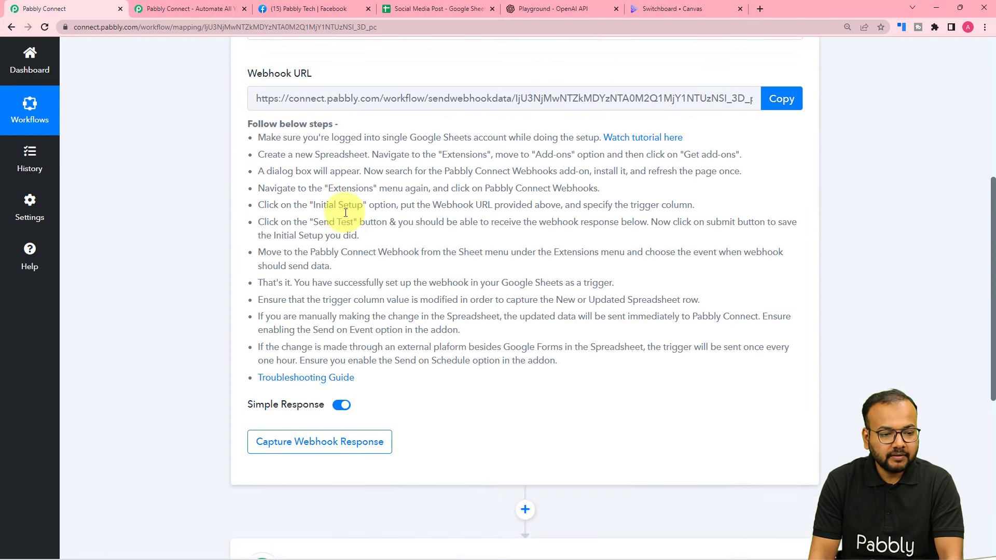
{"action": "scroll", "coordinate": [345, 213], "scroll_direction": "up", "scroll_amount": 1}
{"action": "left_click", "coordinate": [779, 157]}
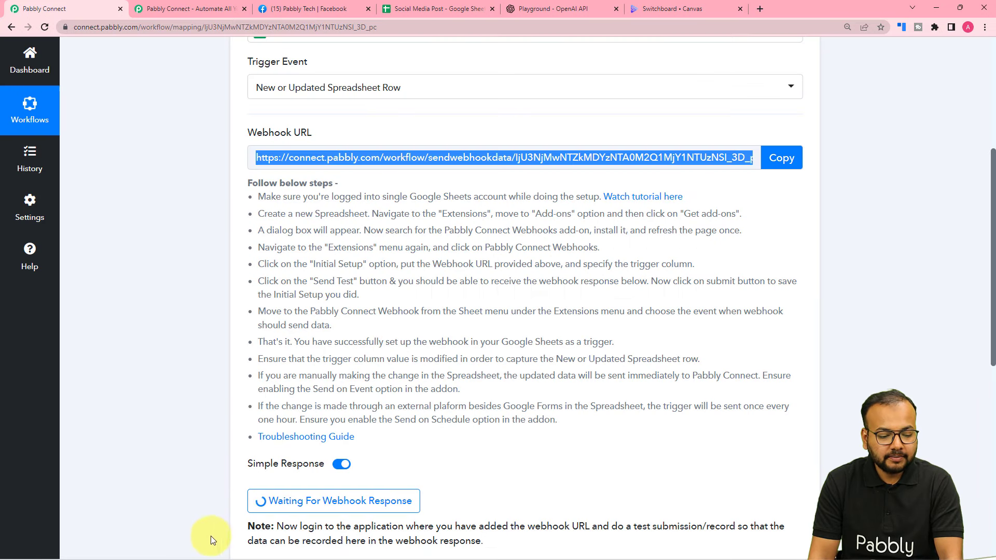
Switch back to the spreadsheet window and paste the copied webhook URL into the Initial Setup's Webhook URL field.
{"action": "mouse_move", "coordinate": [177, 548]}
{"action": "left_click", "coordinate": [218, 514]}
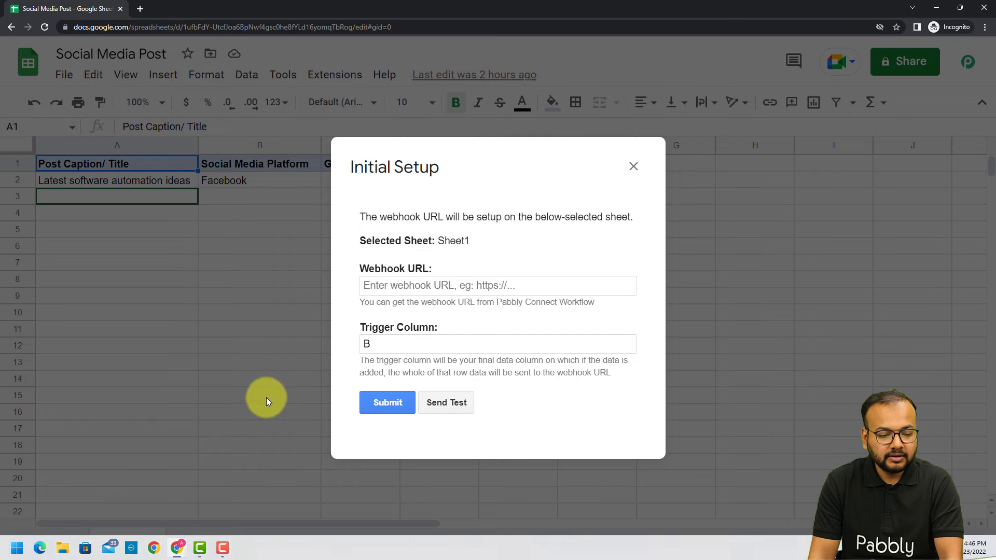
{"action": "right_click", "coordinate": [379, 285]}
{"action": "left_click", "coordinate": [402, 371]}
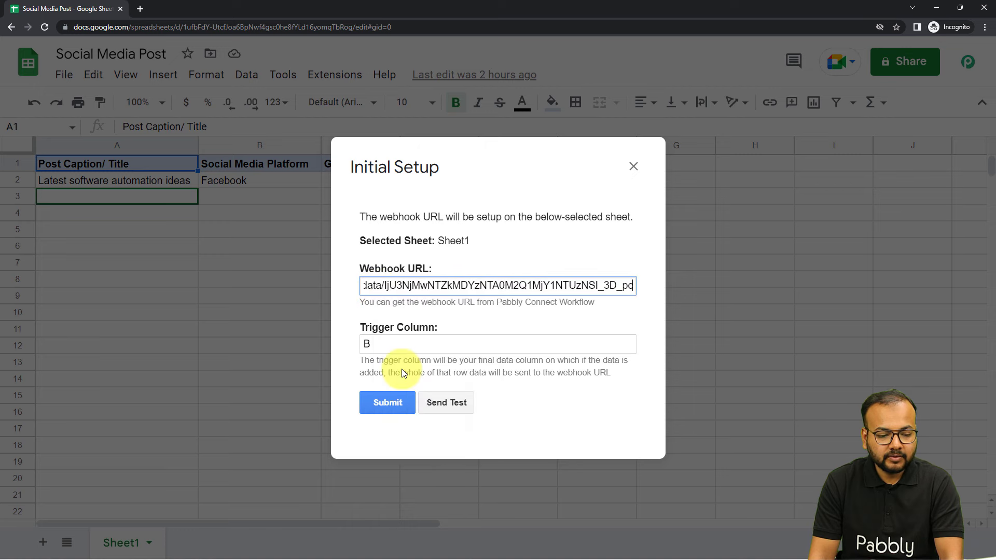
{"action": "left_click", "coordinate": [418, 328]}
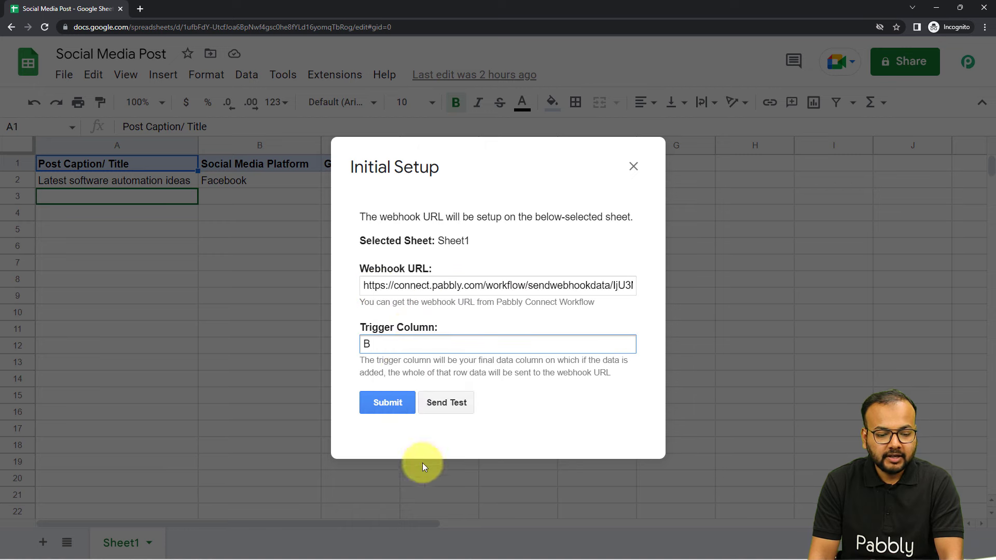
Check the trigger's webhook capture status in Pabbly Connect and send test data from the spreadsheet's Initial Setup dialog.
{"action": "mouse_move", "coordinate": [177, 548]}
{"action": "left_click", "coordinate": [187, 473]}
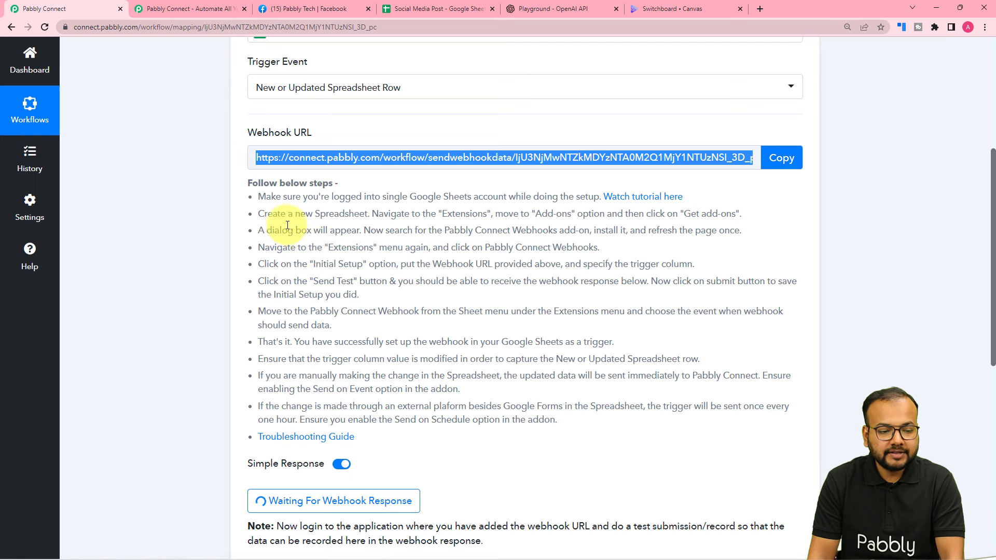
{"action": "scroll", "coordinate": [591, 216], "scroll_direction": "down", "scroll_amount": 6}
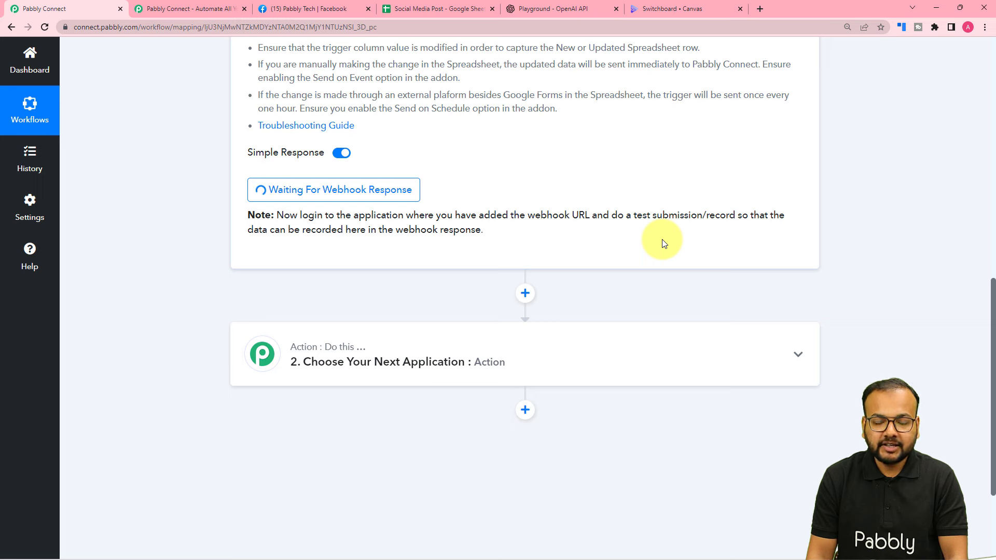
{"action": "mouse_move", "coordinate": [178, 554]}
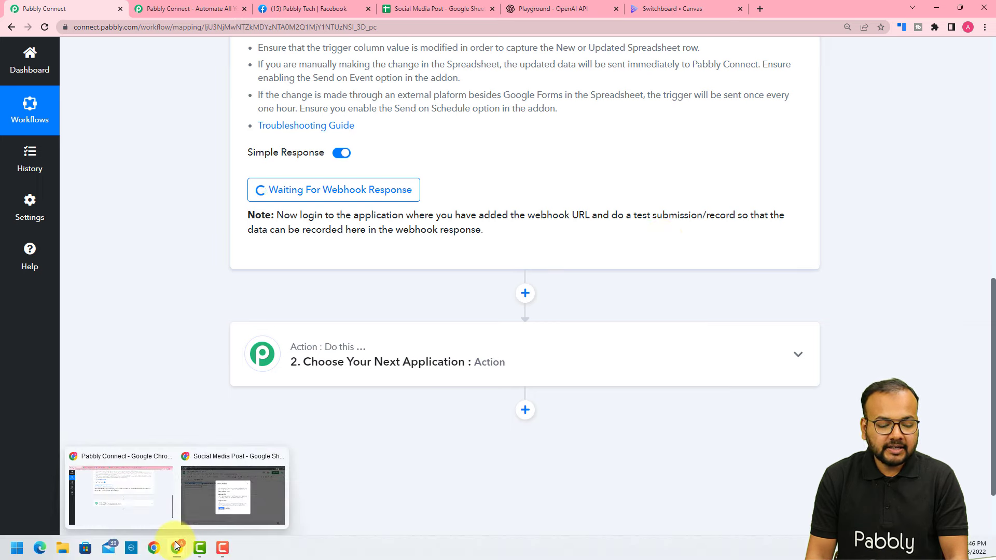
{"action": "left_click", "coordinate": [224, 506]}
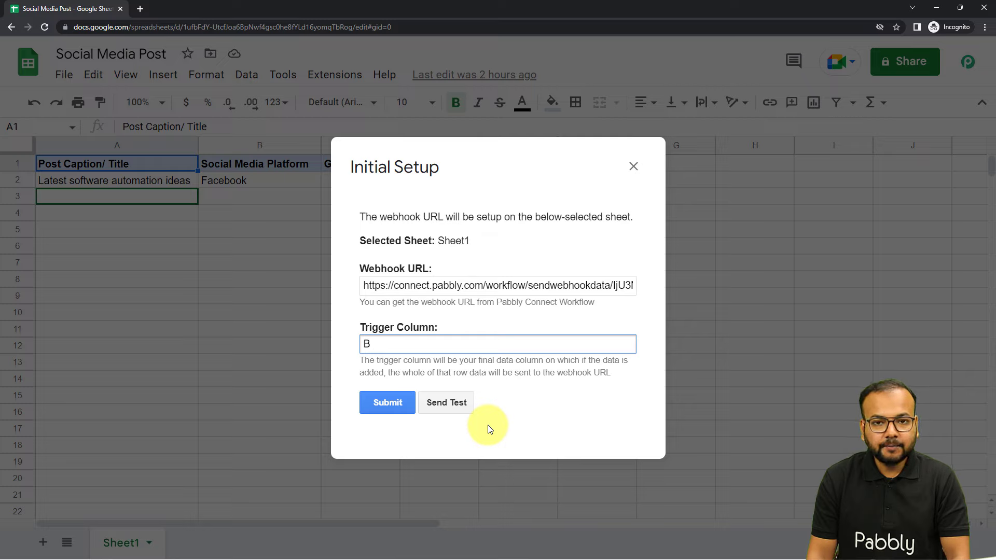
{"action": "left_click", "coordinate": [452, 409]}
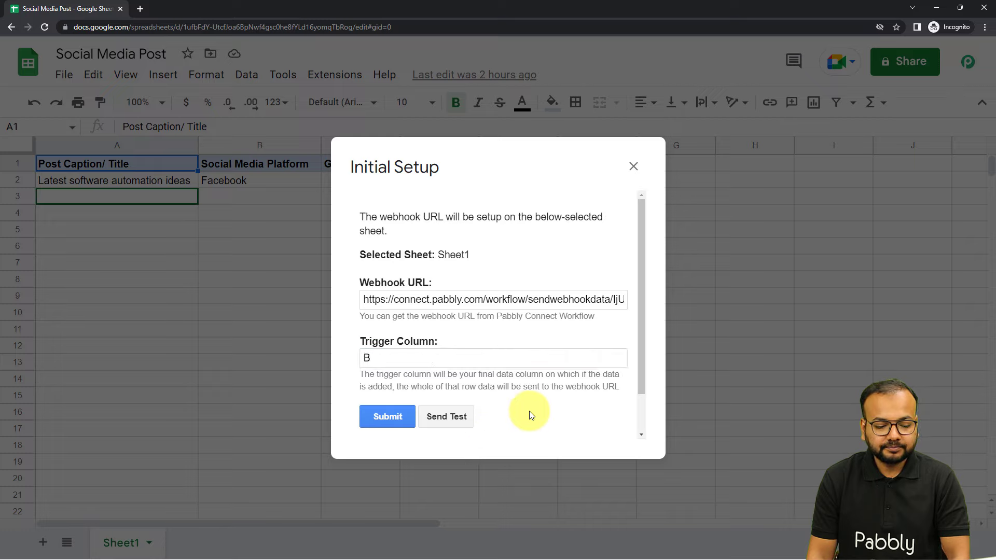
{"action": "scroll", "coordinate": [531, 415], "scroll_direction": "down", "scroll_amount": 1}
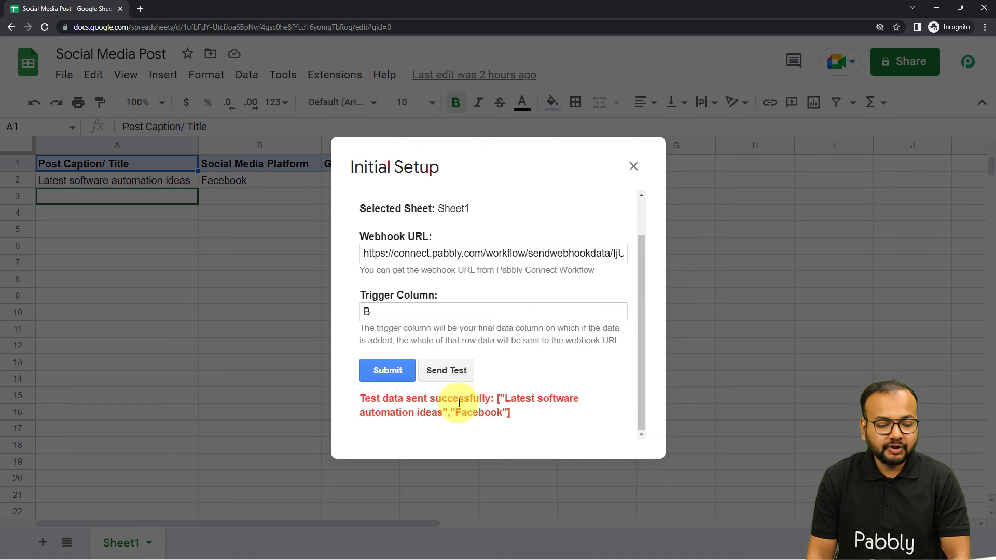
Switch to the Pabbly Connect workflow and review the labels and values of the trigger's received response.
{"action": "mouse_move", "coordinate": [138, 547]}
{"action": "mouse_move", "coordinate": [177, 549]}
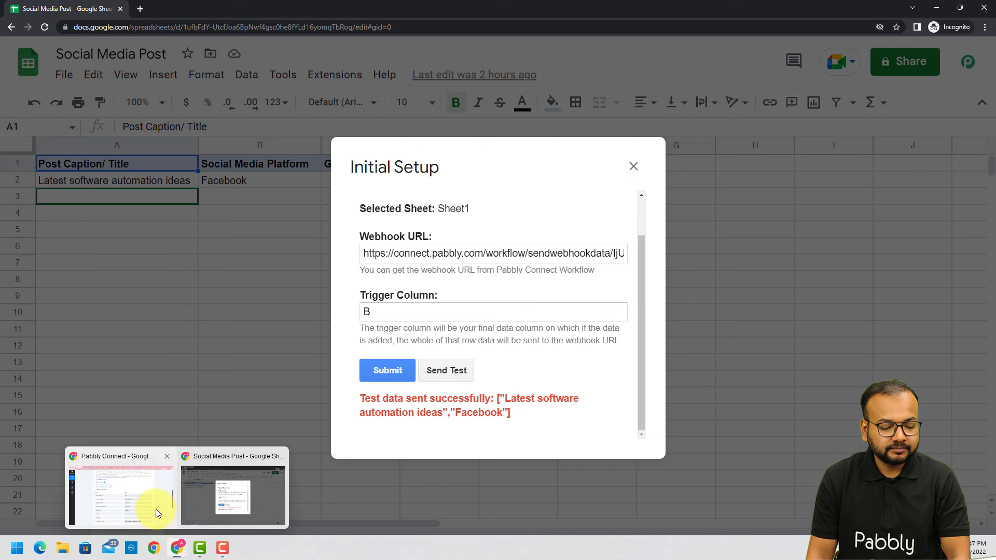
{"action": "left_click", "coordinate": [156, 509]}
{"action": "scroll", "coordinate": [136, 316], "scroll_direction": "down", "scroll_amount": 3}
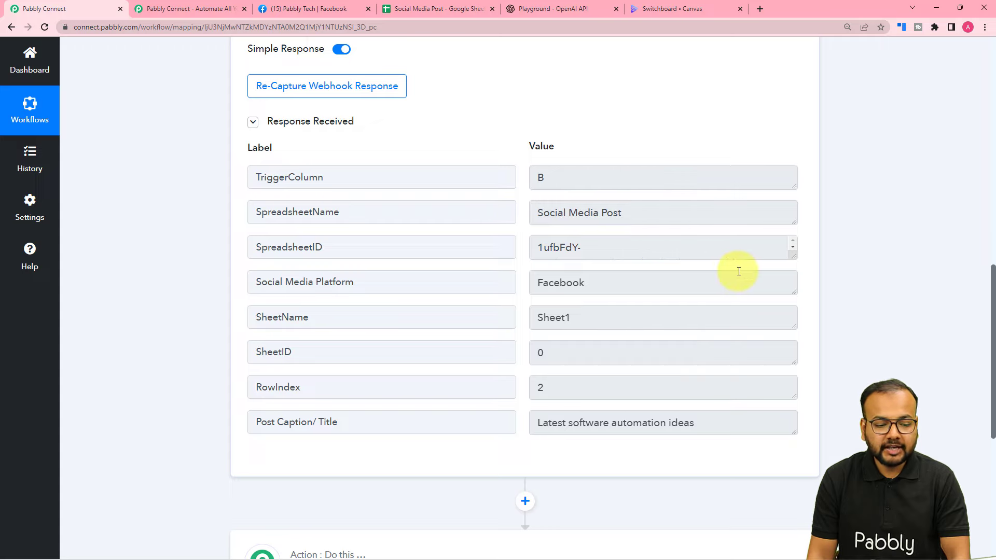
{"action": "scroll", "coordinate": [615, 293], "scroll_direction": "down", "scroll_amount": 1}
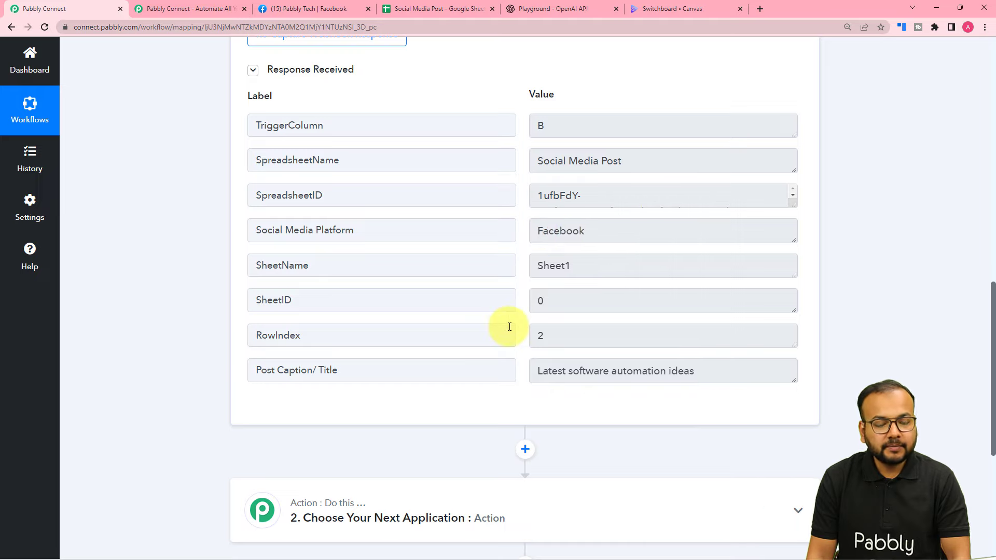
Return to the spreadsheet window, submit the Initial Setup configuration and close the dialog.
{"action": "mouse_move", "coordinate": [176, 548]}
{"action": "left_click", "coordinate": [207, 513]}
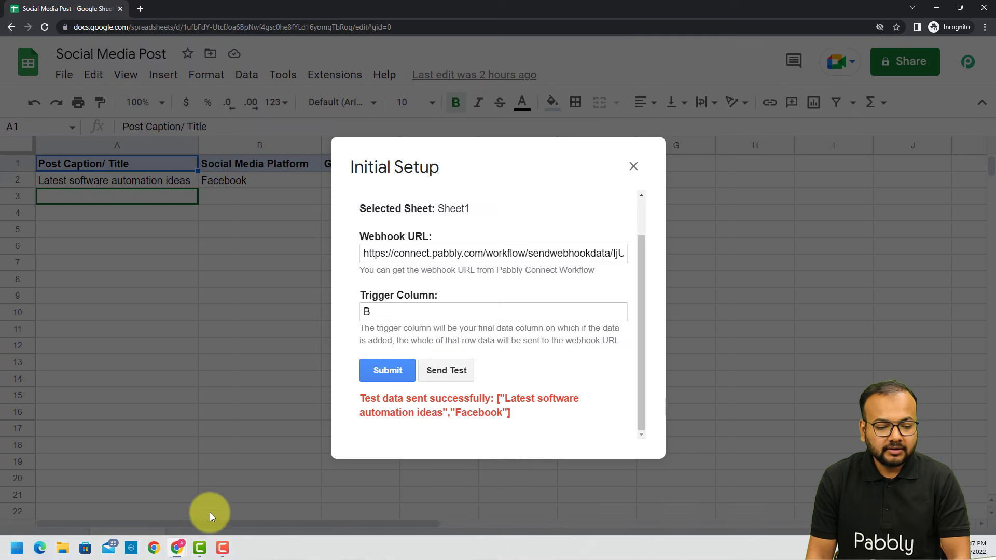
{"action": "left_click", "coordinate": [376, 379]}
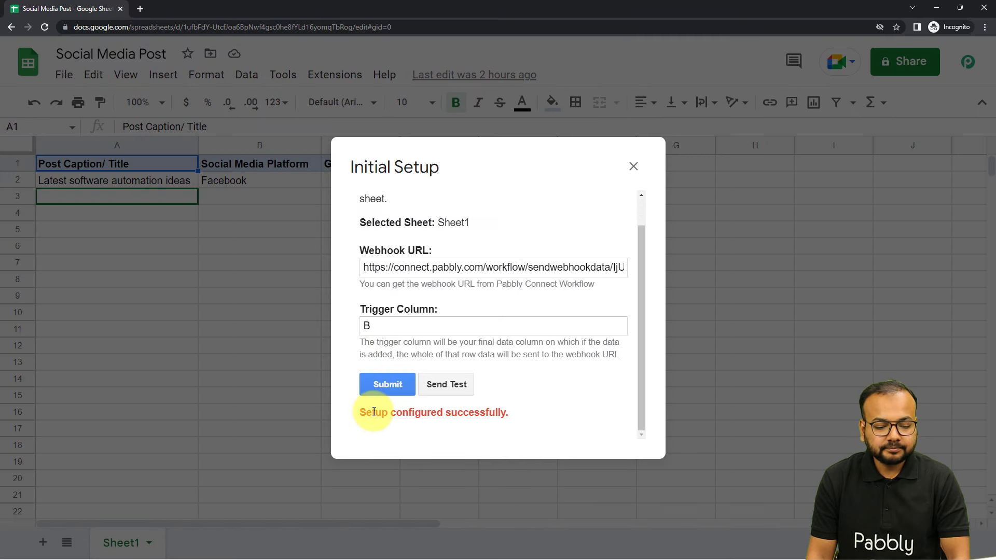
{"action": "left_click", "coordinate": [633, 166]}
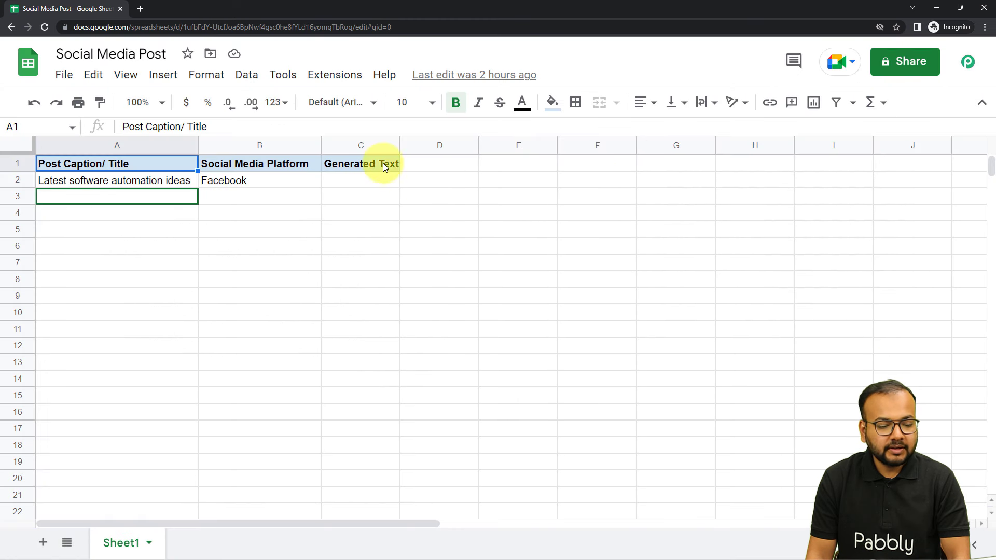
Enable Send On Event for the sheet in the Pabbly Connect Webhooks add-on.
{"action": "left_click", "coordinate": [354, 77]}
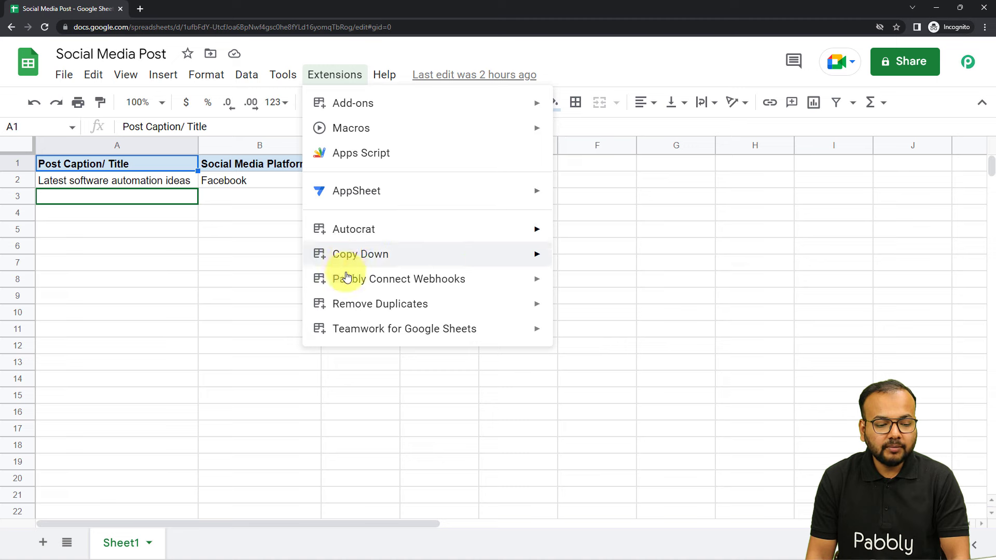
{"action": "mouse_move", "coordinate": [341, 291]}
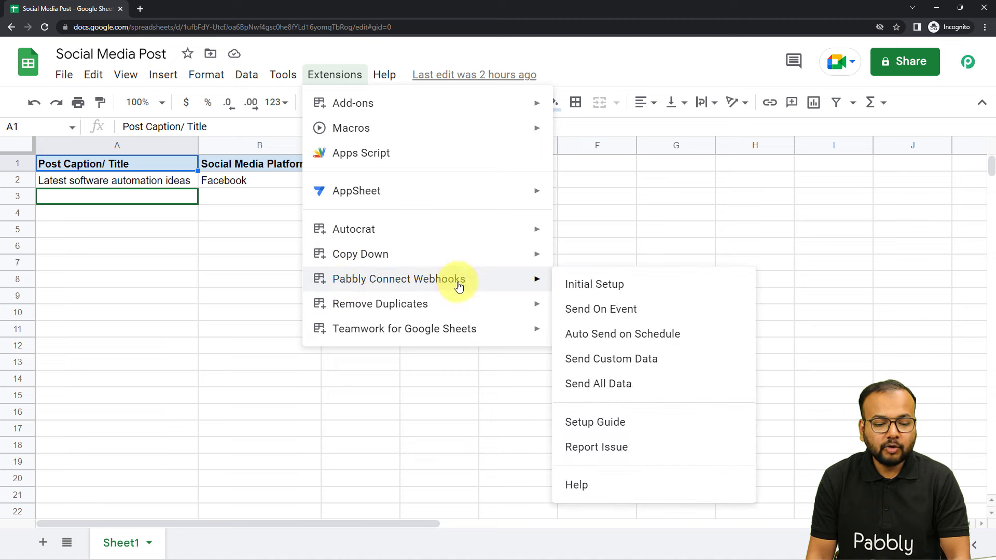
{"action": "left_click", "coordinate": [591, 313]}
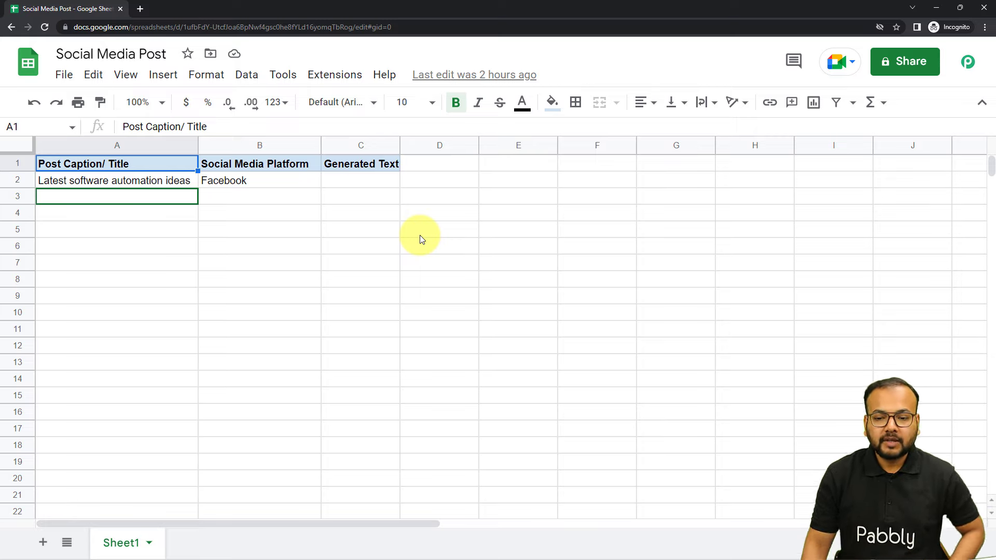
Return to the Pabbly Connect workflow and choose OpenAI as the app for the action in step 2.
{"action": "left_click", "coordinate": [936, 8]}
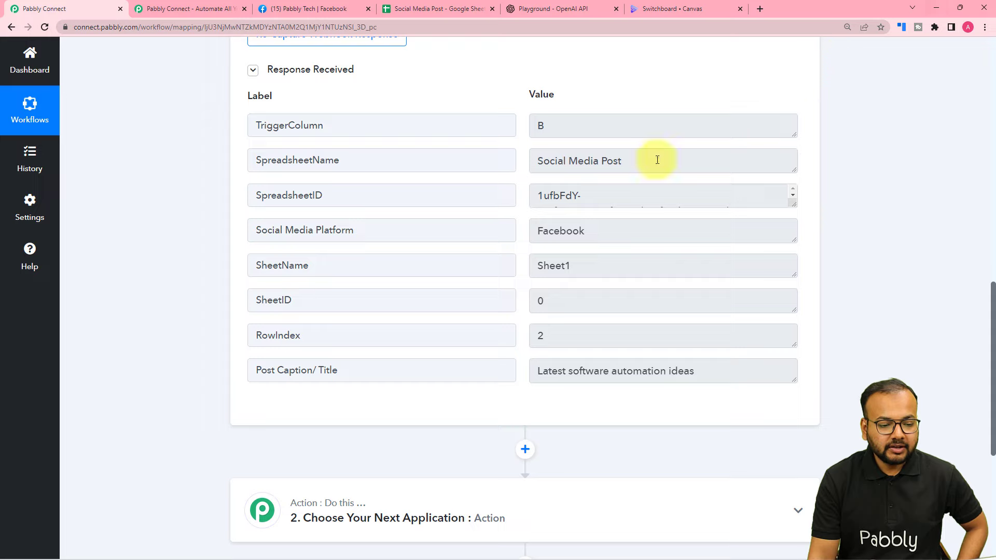
{"action": "scroll", "coordinate": [213, 257], "scroll_direction": "down", "scroll_amount": 2}
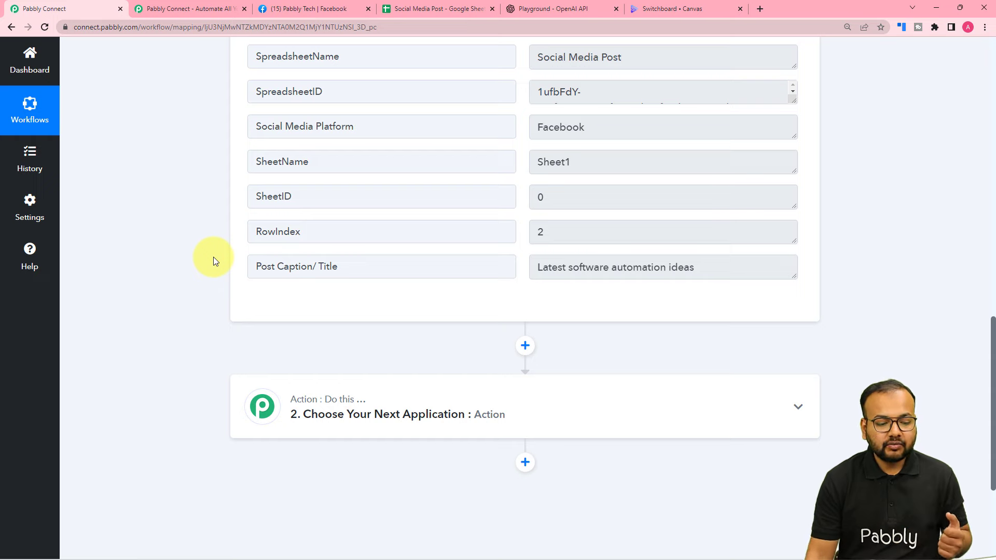
{"action": "scroll", "coordinate": [213, 257], "scroll_direction": "down", "scroll_amount": 3}
{"action": "left_click", "coordinate": [345, 275]}
{"action": "scroll", "coordinate": [330, 322], "scroll_direction": "down", "scroll_amount": 1}
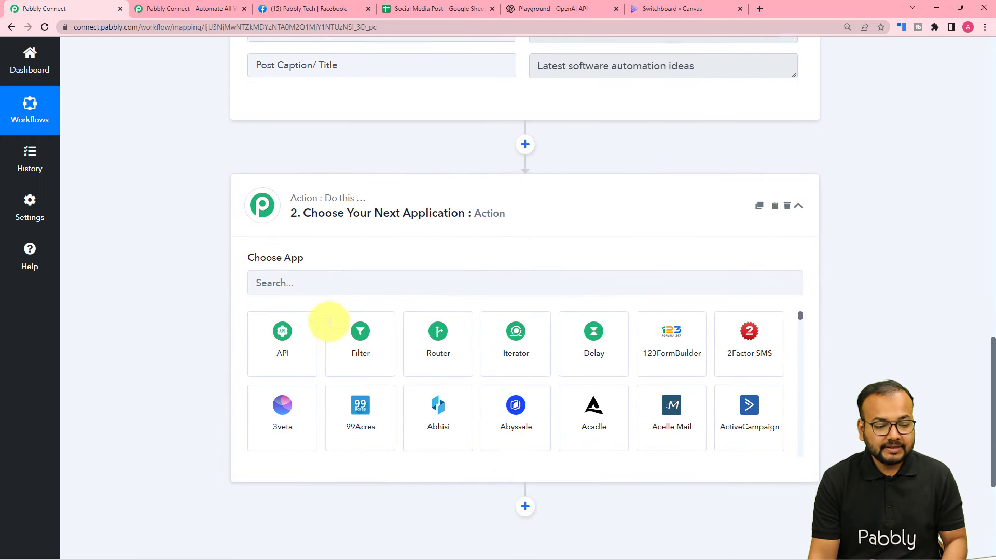
{"action": "left_click", "coordinate": [334, 279]}
{"action": "type", "text": "opr"}
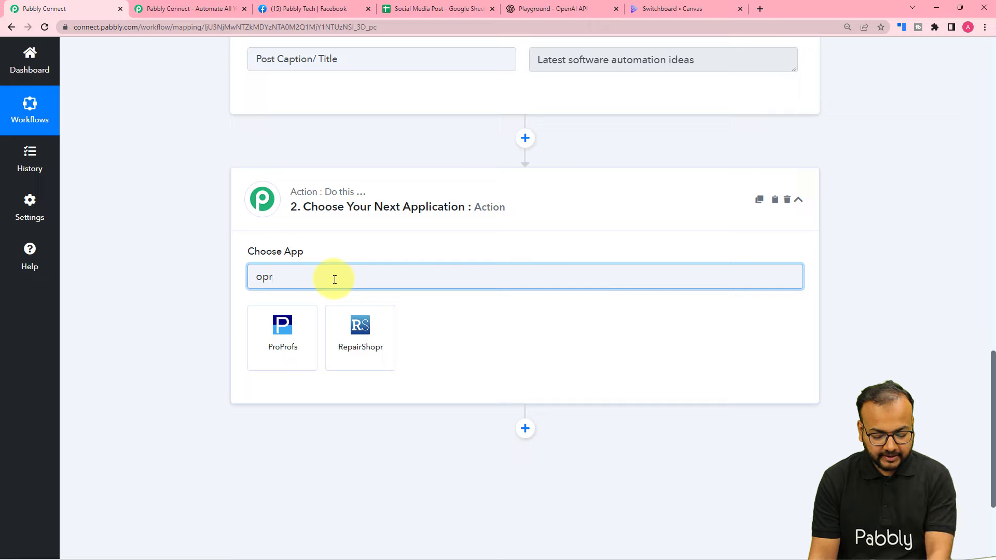
{"action": "key", "text": "BackSpace"}
{"action": "left_click", "coordinate": [871, 405]}
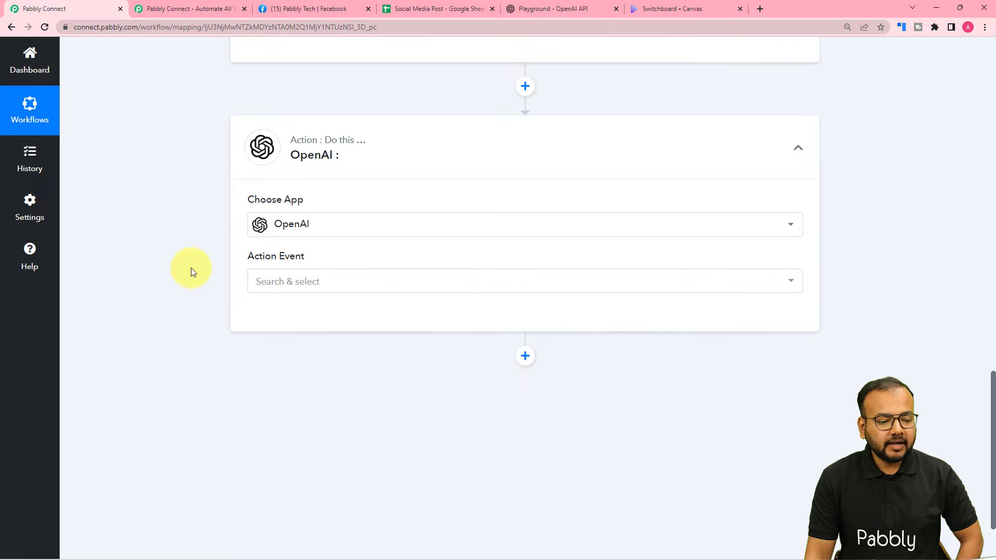
Set the OpenAI action event to Generate Content.
{"action": "scroll", "coordinate": [259, 270], "scroll_direction": "down", "scroll_amount": 1}
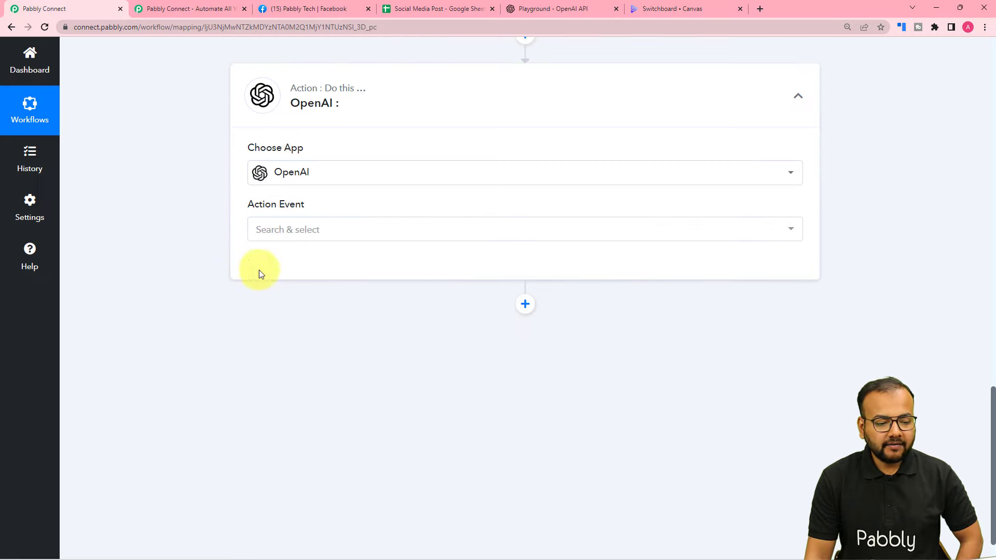
{"action": "left_click", "coordinate": [289, 228]}
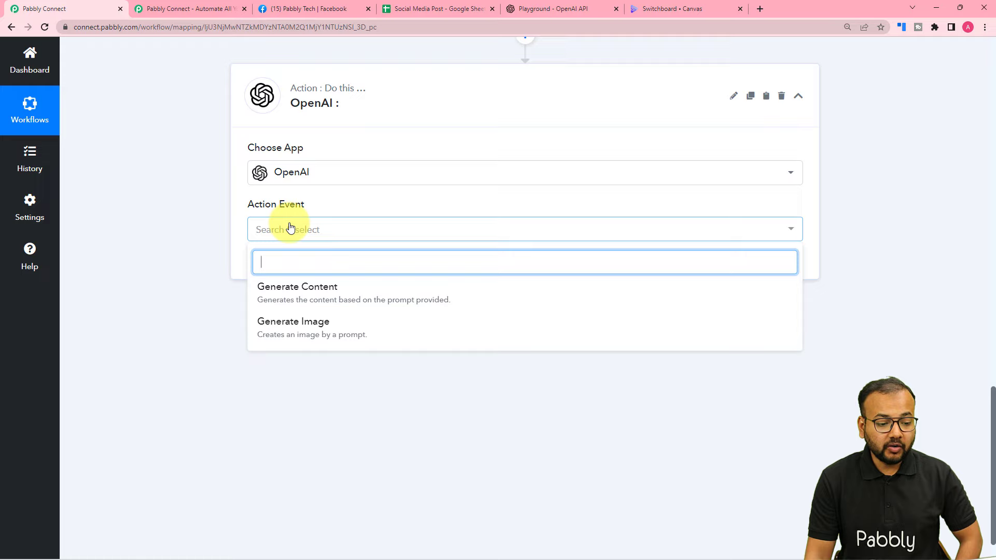
{"action": "left_click", "coordinate": [343, 295]}
Start connecting the Generate Content action to OpenAI with a new connection instead of the existing one.
{"action": "left_click", "coordinate": [281, 274]}
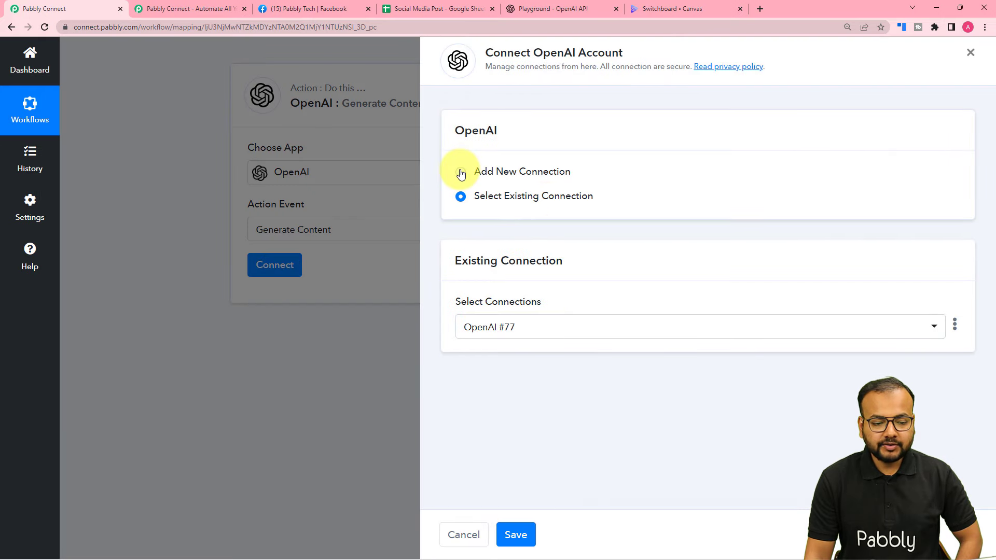
{"action": "left_click", "coordinate": [472, 176]}
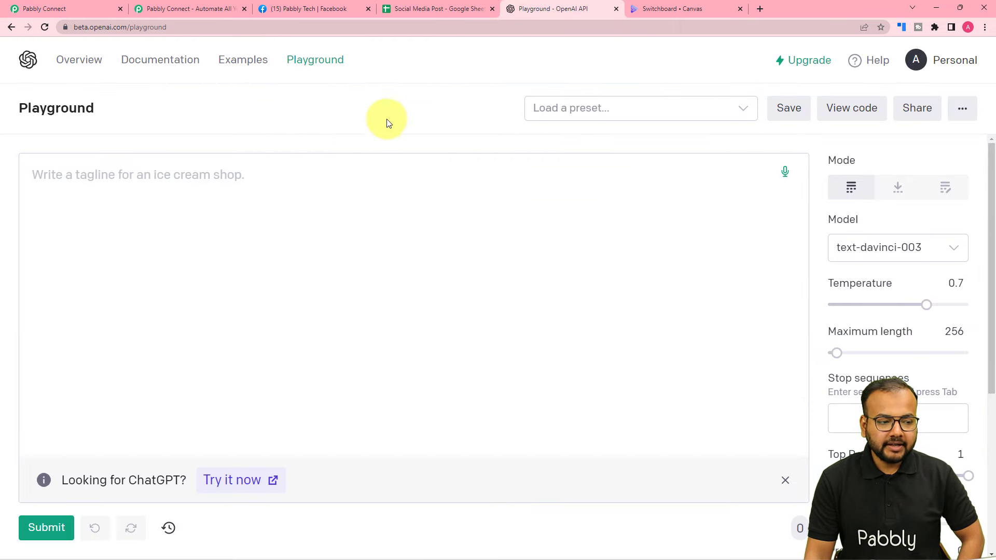
Switch to the OpenAI site, generate a new secret key on the account's API keys page and copy it.
{"action": "left_click", "coordinate": [944, 69]}
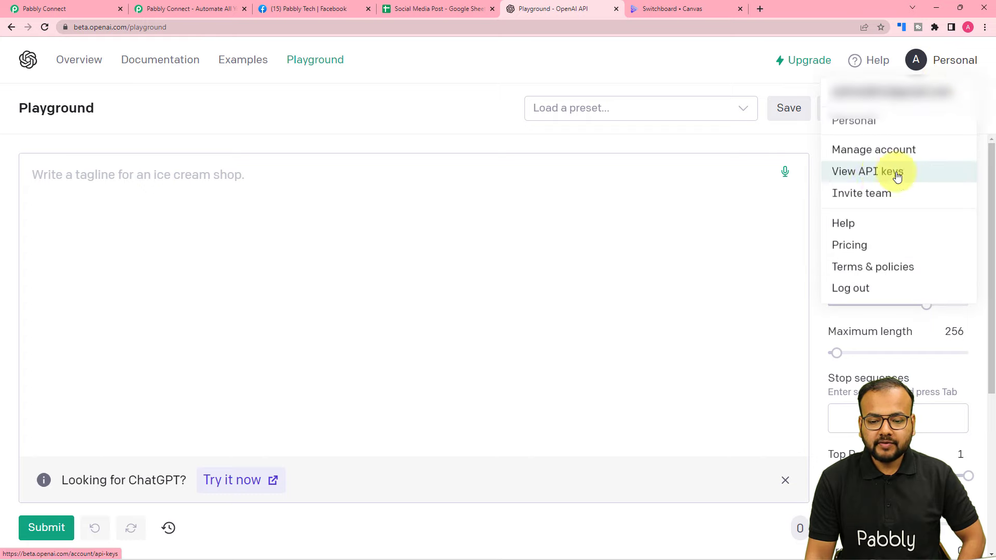
{"action": "left_click", "coordinate": [876, 172]}
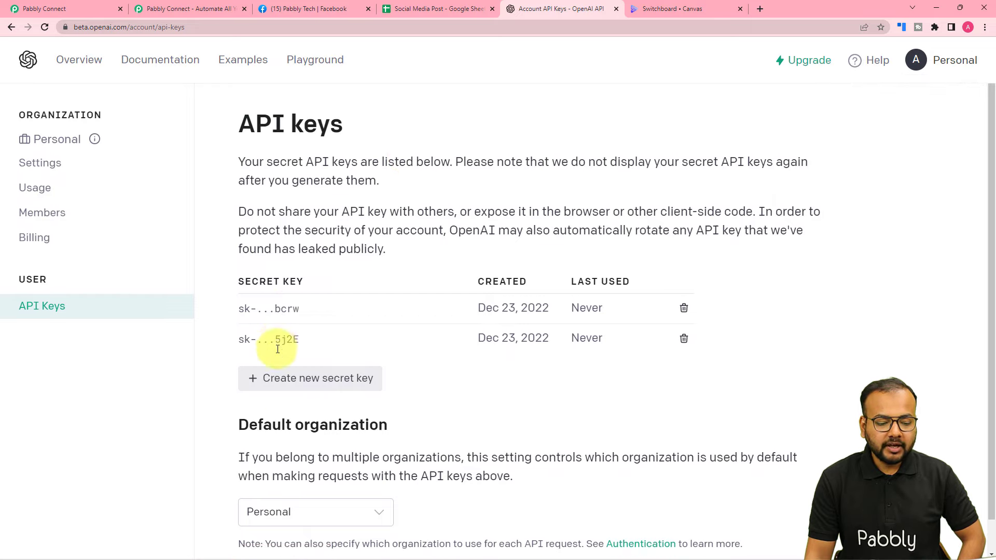
{"action": "scroll", "coordinate": [278, 348], "scroll_direction": "down", "scroll_amount": 1}
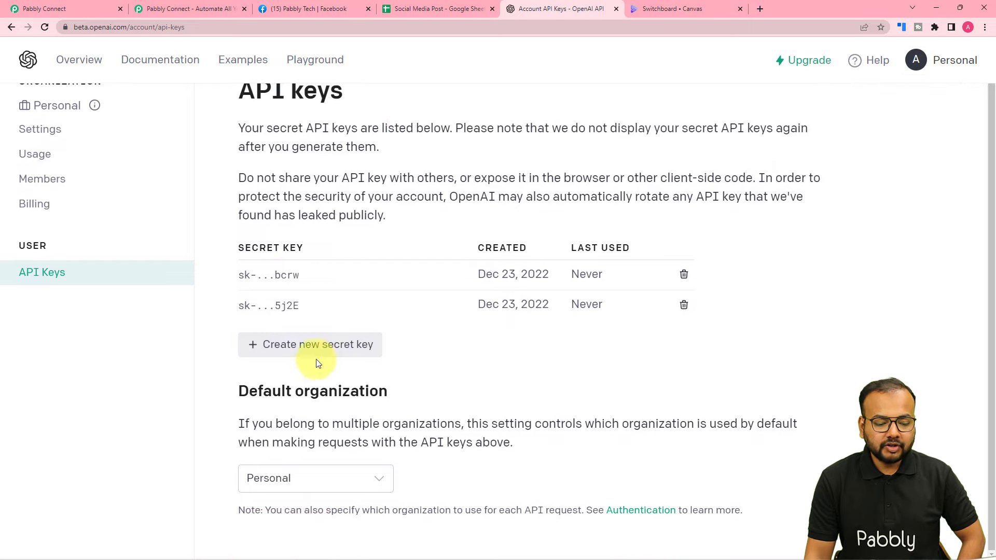
{"action": "left_click", "coordinate": [286, 352]}
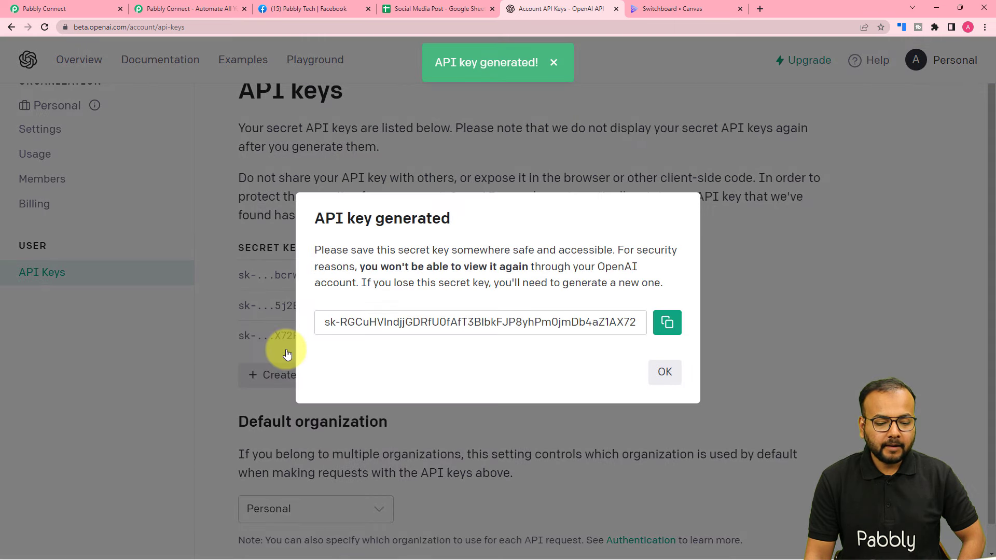
{"action": "left_click", "coordinate": [667, 324]}
{"action": "left_click", "coordinate": [664, 372]}
Return to Pabbly Connect, paste the OpenAI API key as the token and save the new connection.
{"action": "left_click", "coordinate": [65, 9]}
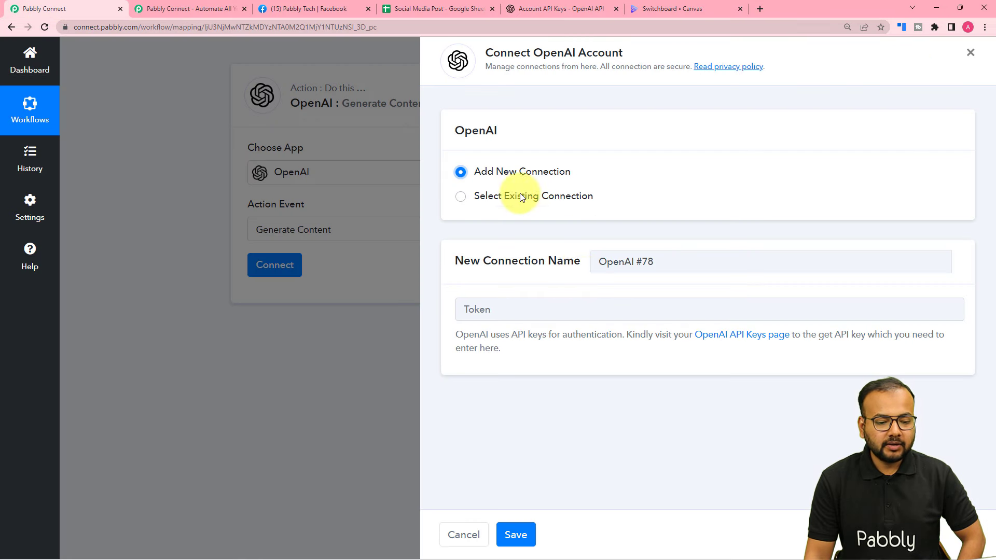
{"action": "right_click", "coordinate": [527, 306]}
{"action": "left_click", "coordinate": [542, 386]}
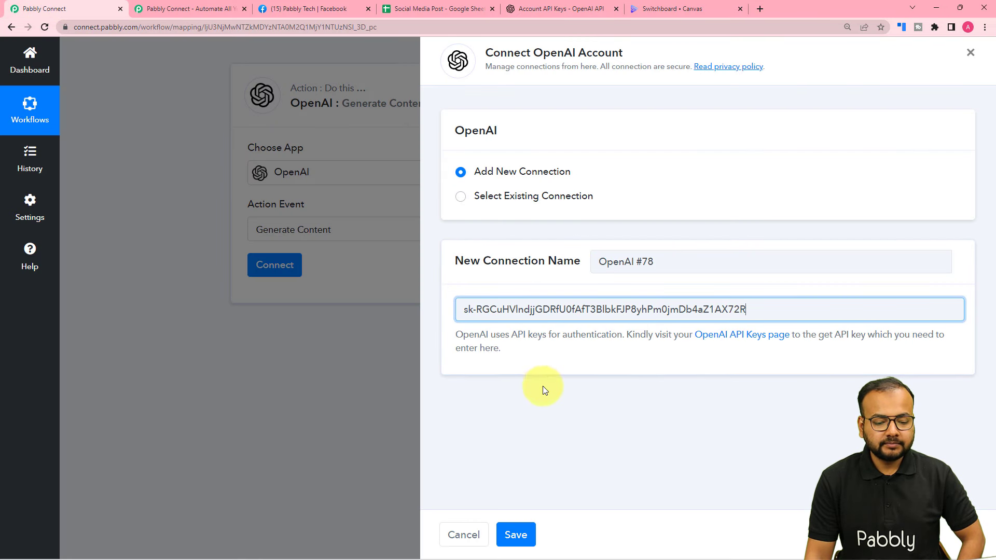
{"action": "left_click", "coordinate": [516, 535]}
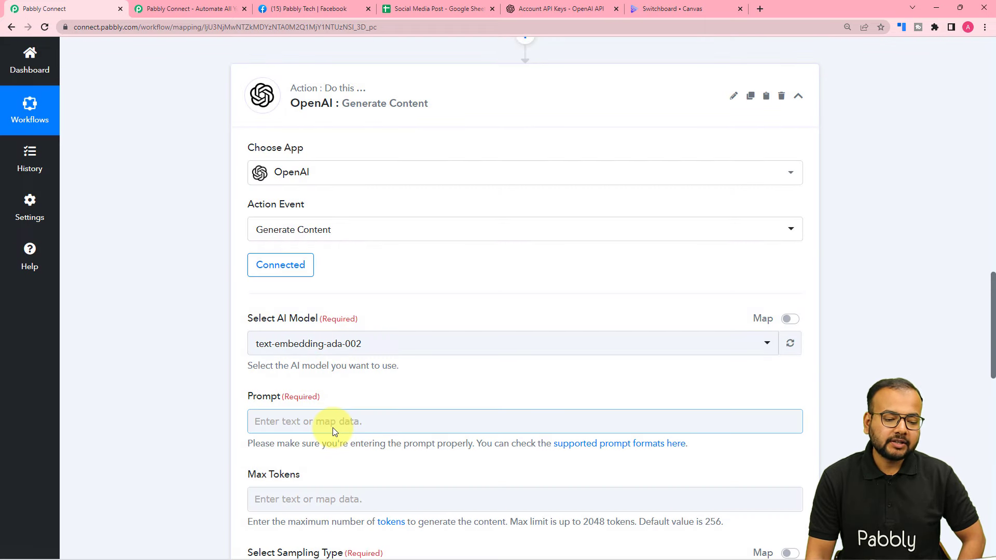
Set the AI model to text-davinci-002 (Most Used).
{"action": "scroll", "coordinate": [230, 338], "scroll_direction": "down", "scroll_amount": 2}
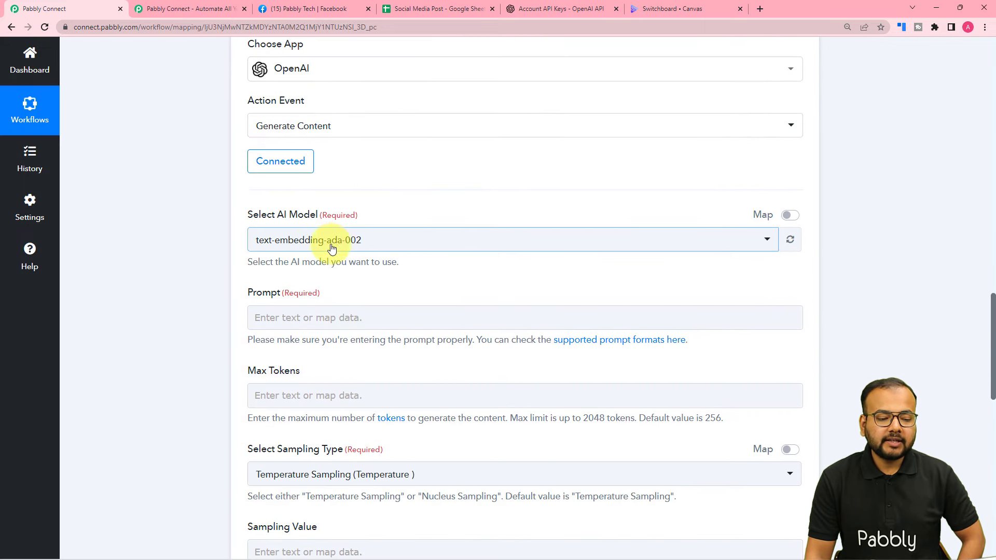
{"action": "left_click", "coordinate": [392, 252]}
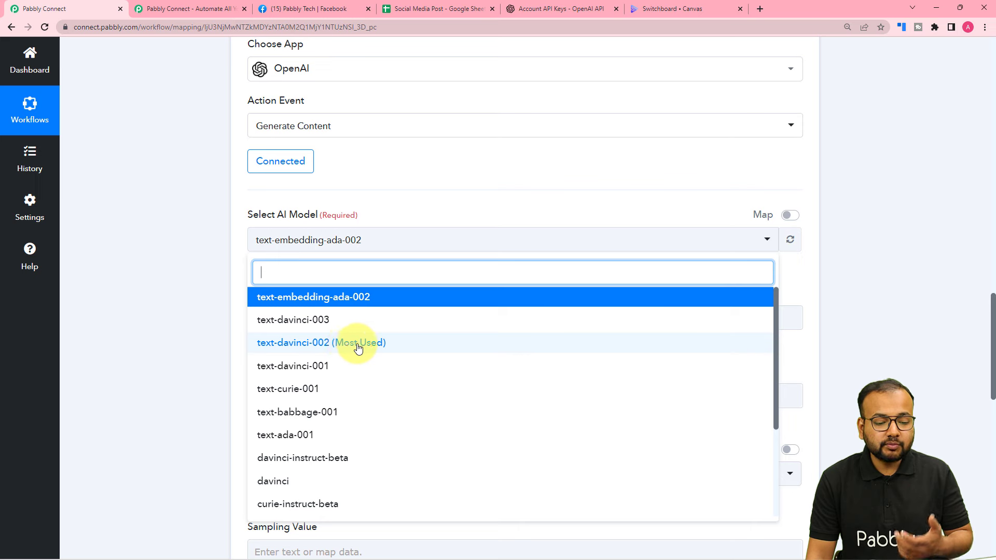
{"action": "left_click", "coordinate": [377, 344]}
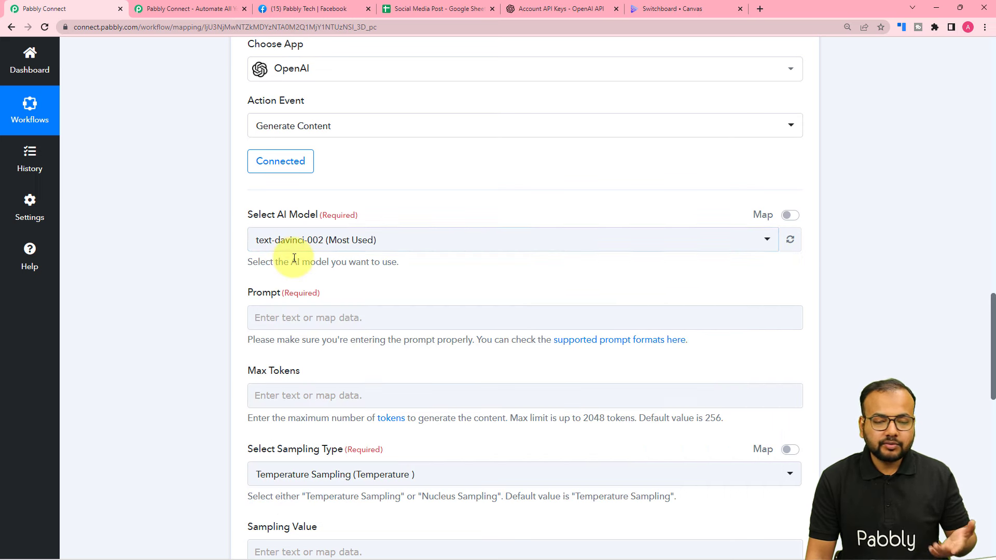
Enter the prompt "Write an article for social media platforms like ." with "Article Topic:" on a second line.
{"action": "scroll", "coordinate": [322, 278], "scroll_direction": "down", "scroll_amount": 2}
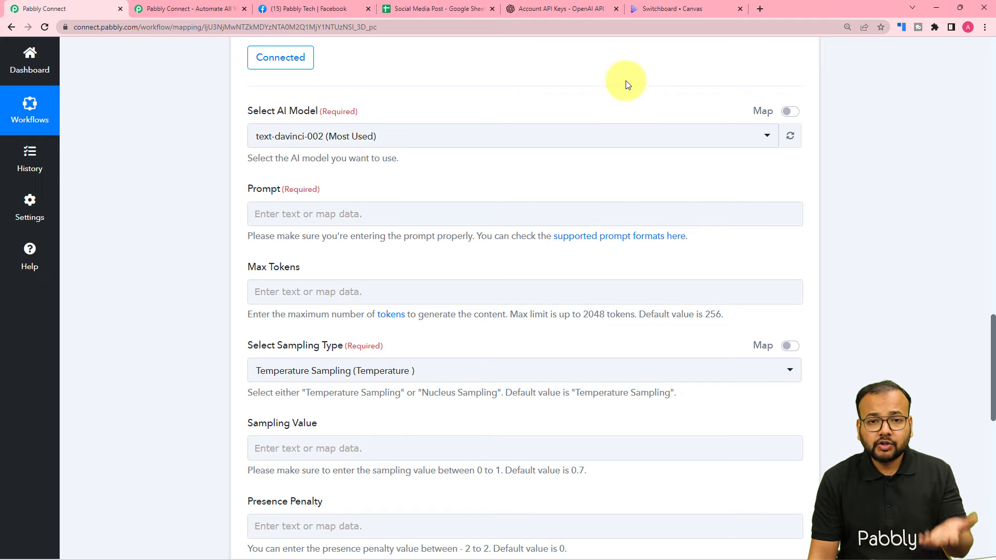
{"action": "left_click", "coordinate": [415, 213]}
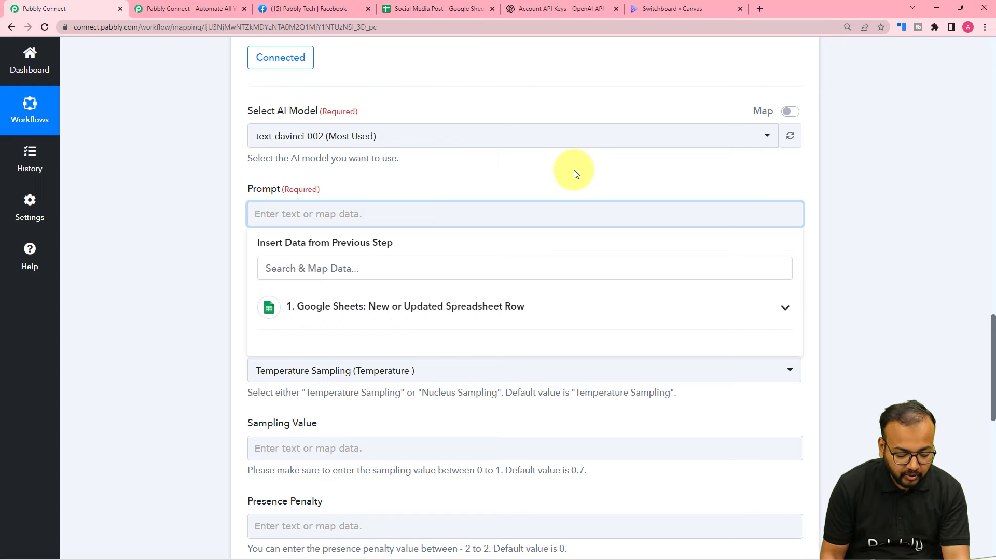
{"action": "type", "text": "Write an article for social media platforms like ."}
{"action": "key", "text": "Return"}
{"action": "type", "text": "Article Topic:"}
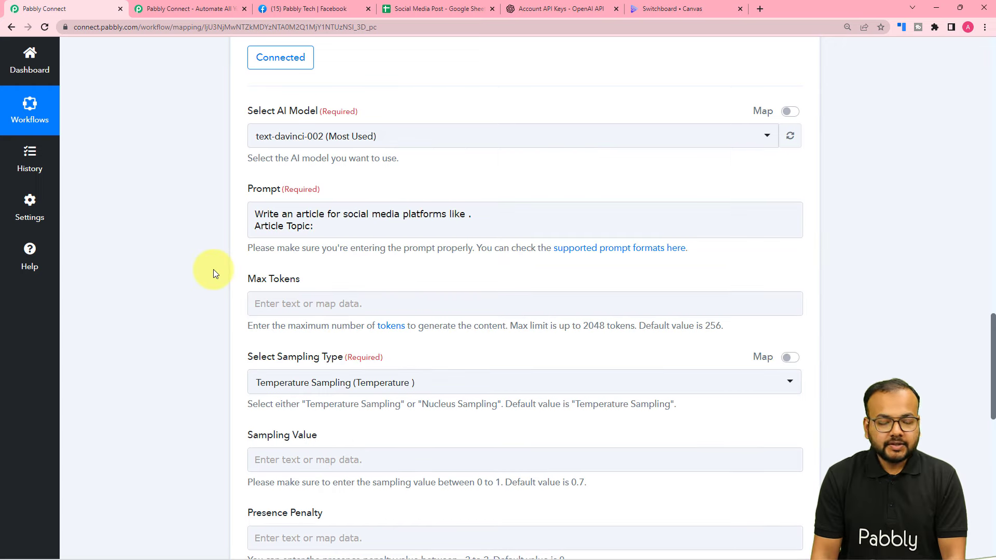
{"action": "left_click", "coordinate": [268, 222]}
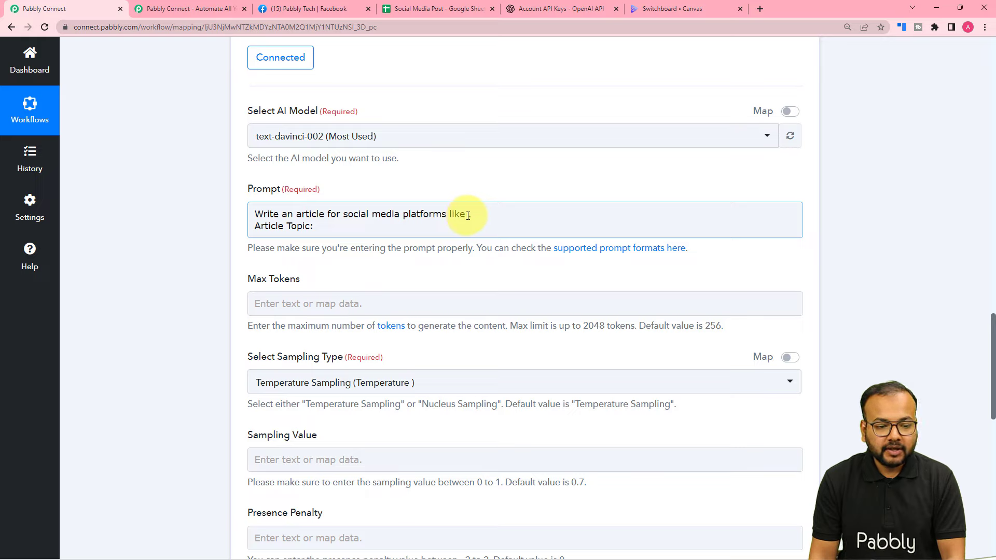
Check the Social Media Post sheet's columns, and map the trigger's Social Media Platform value after "like" in the prompt.
{"action": "left_click", "coordinate": [457, 11]}
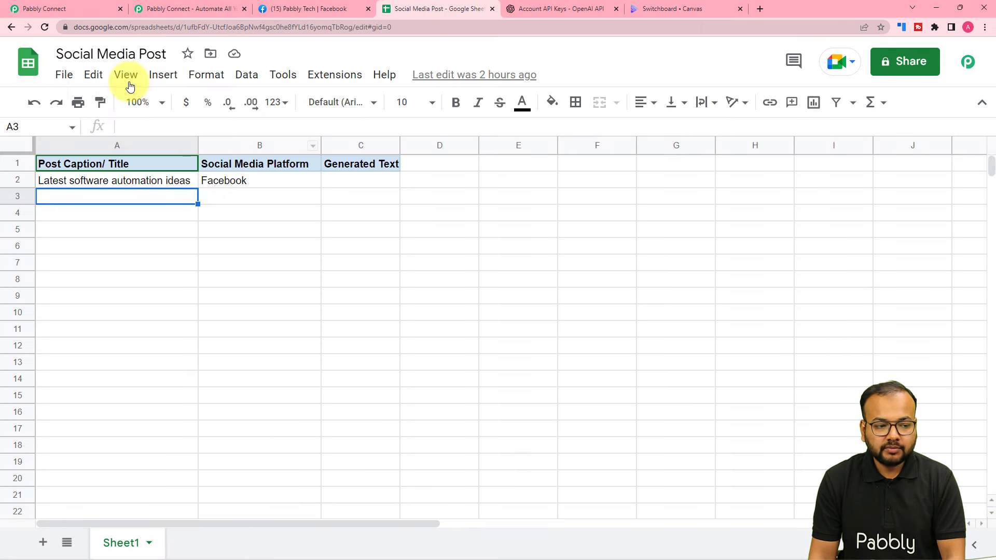
{"action": "left_click", "coordinate": [52, 9]}
{"action": "scroll", "coordinate": [258, 185], "scroll_direction": "up", "scroll_amount": 9}
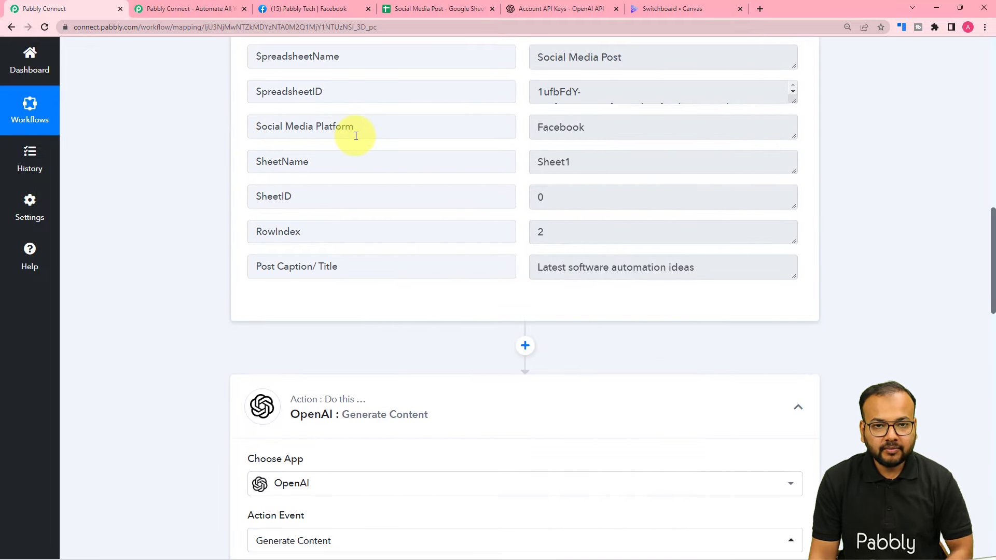
{"action": "scroll", "coordinate": [174, 357], "scroll_direction": "down", "scroll_amount": 4}
{"action": "scroll", "coordinate": [173, 356], "scroll_direction": "down", "scroll_amount": 6}
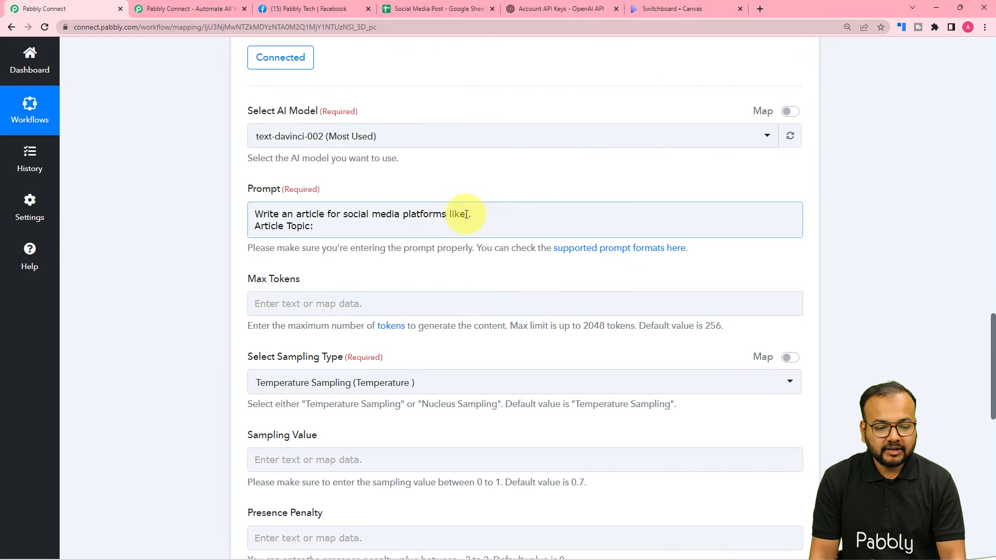
{"action": "left_click", "coordinate": [467, 214]}
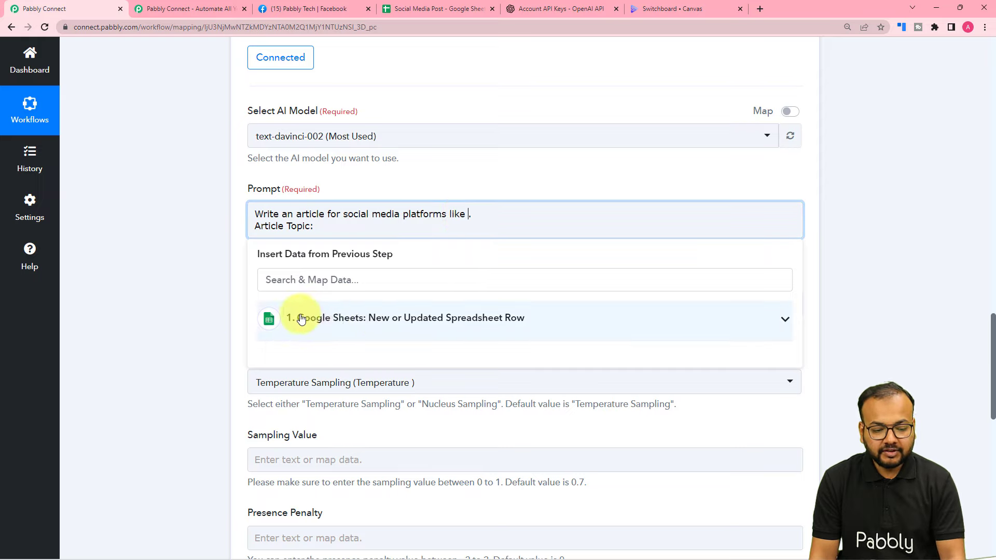
{"action": "left_click", "coordinate": [388, 332]}
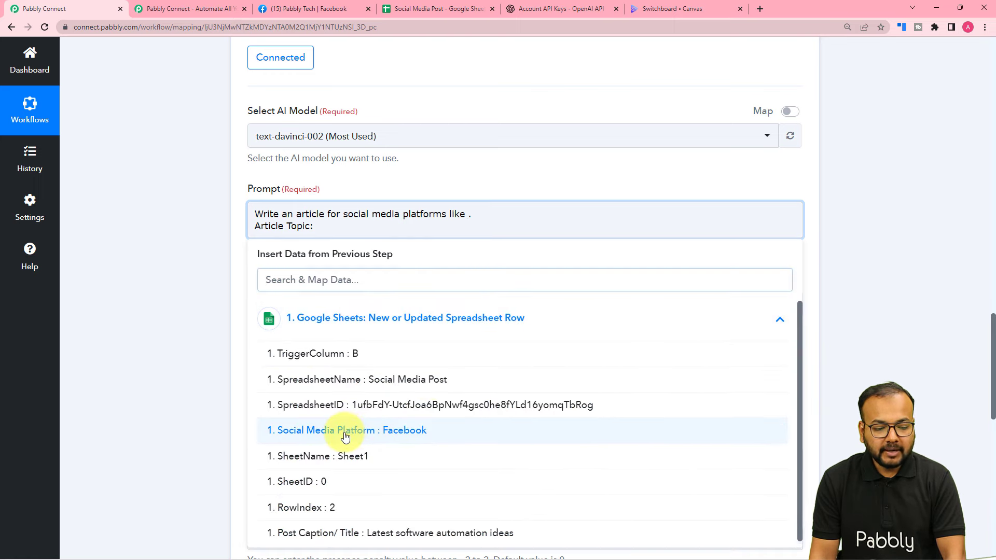
{"action": "left_click", "coordinate": [400, 430]}
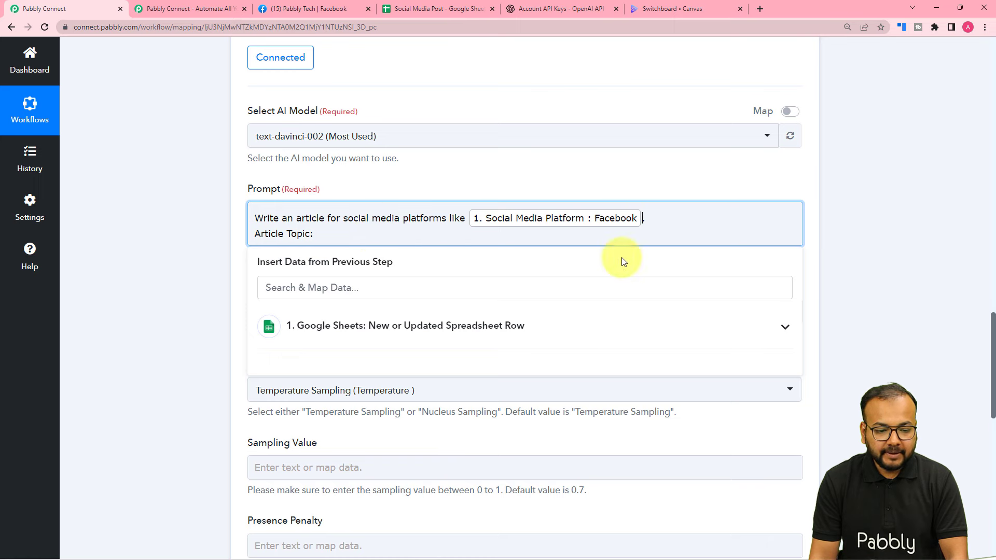
{"action": "left_click", "coordinate": [187, 210]}
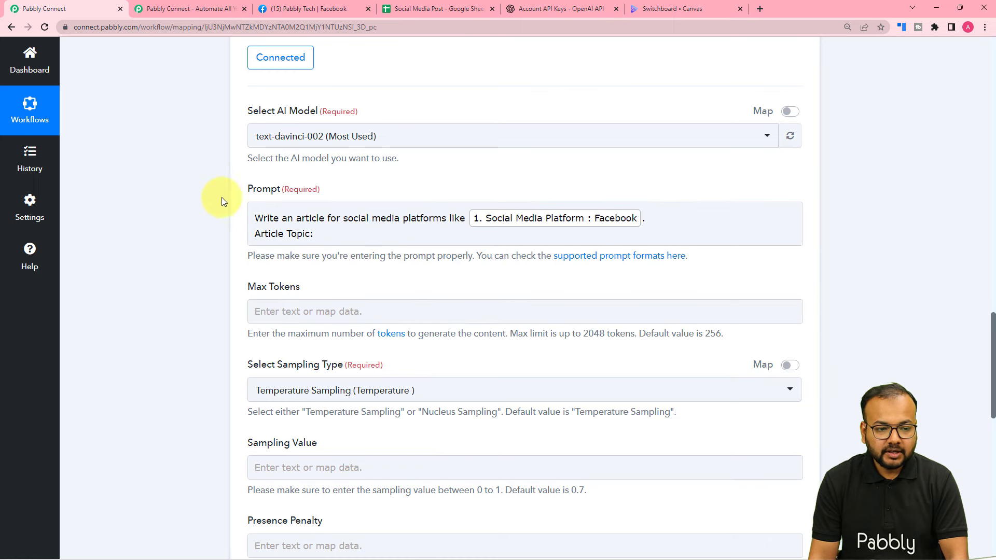
Recheck the spreadsheet row and map the trigger's Post Caption/ Title value after "Article Topic:" in the prompt.
{"action": "left_click", "coordinate": [419, 14]}
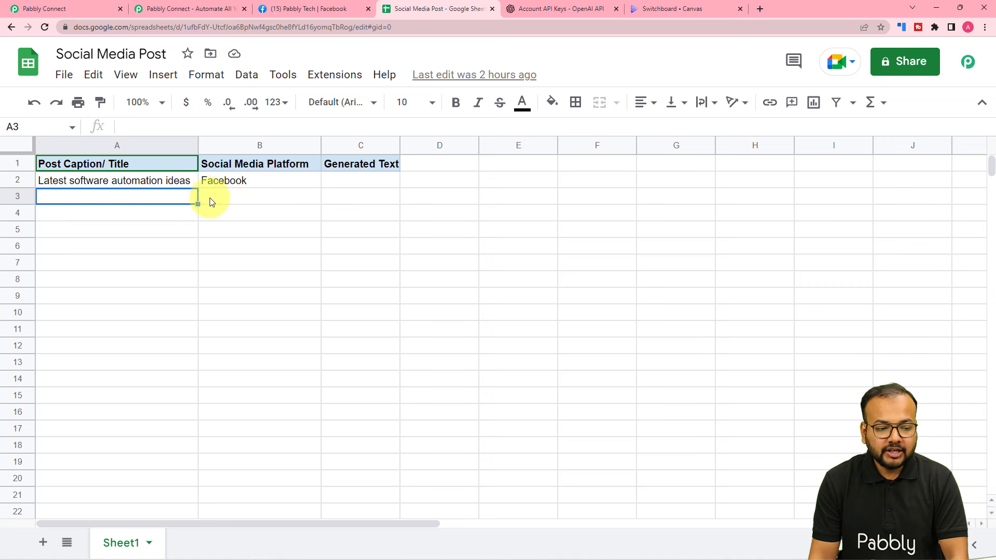
{"action": "left_click", "coordinate": [36, 9]}
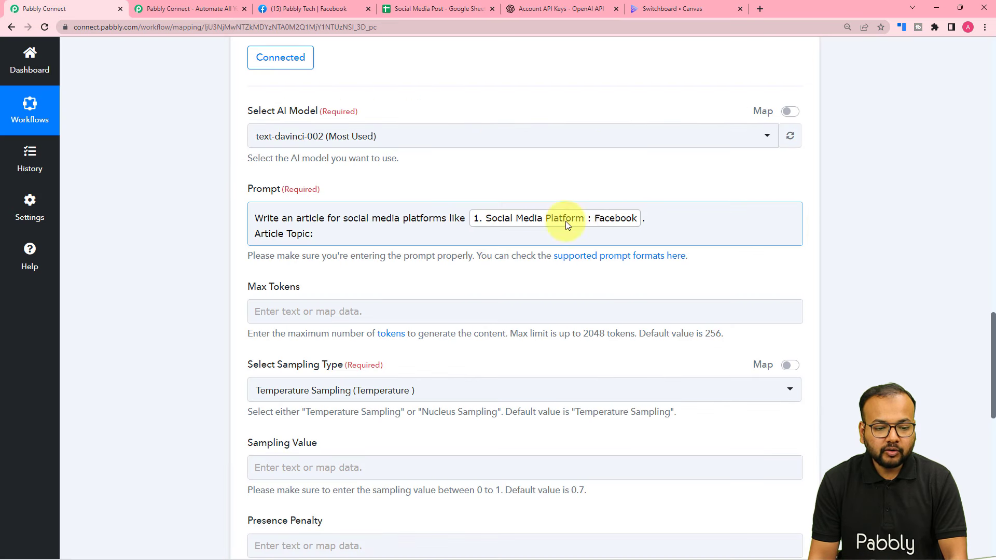
{"action": "left_click", "coordinate": [412, 222]}
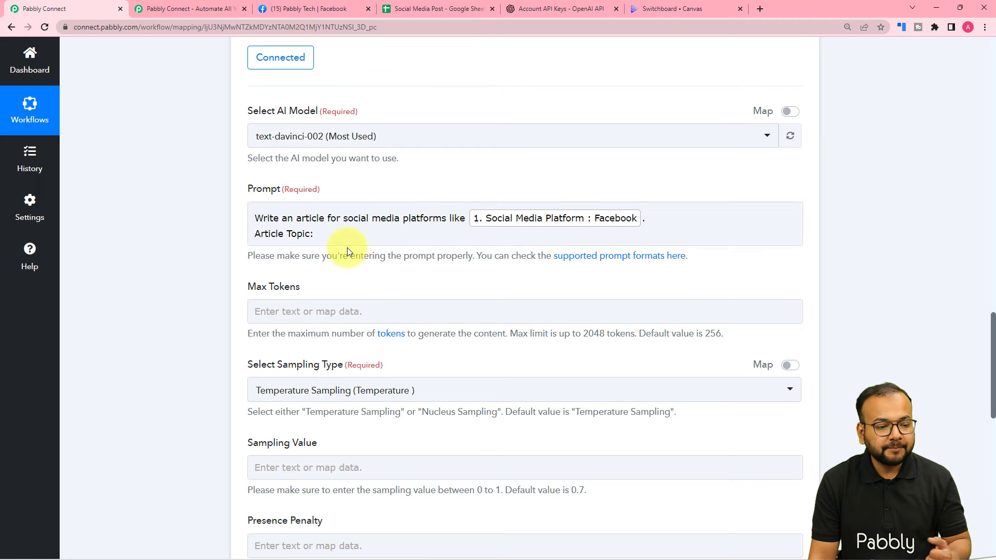
{"action": "left_click", "coordinate": [312, 237]}
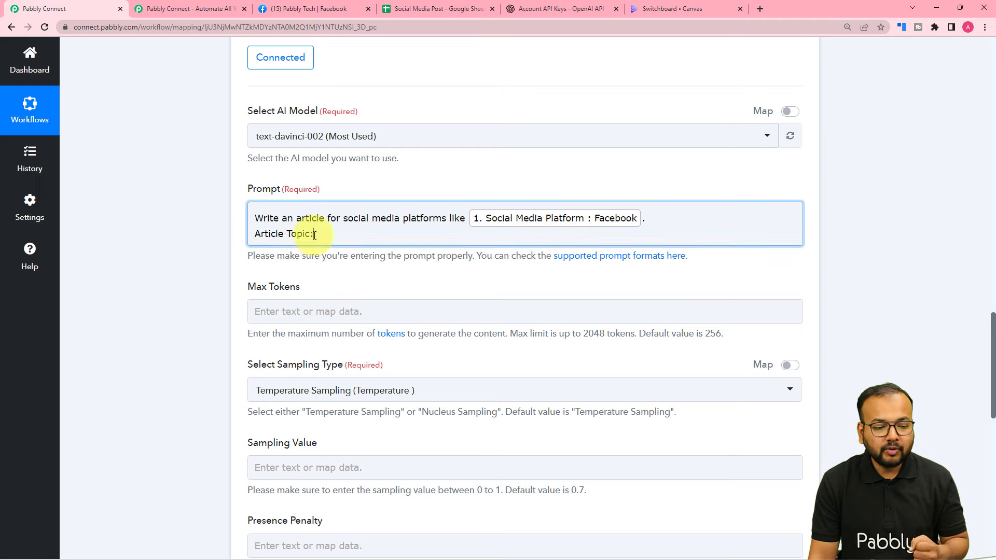
{"action": "left_click", "coordinate": [338, 325]}
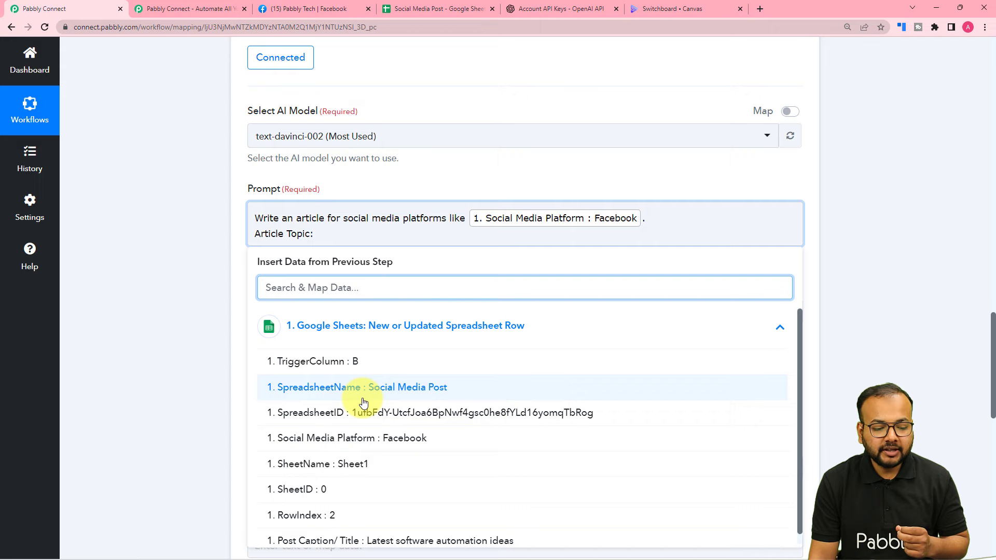
{"action": "scroll", "coordinate": [293, 397], "scroll_direction": "down", "scroll_amount": 1}
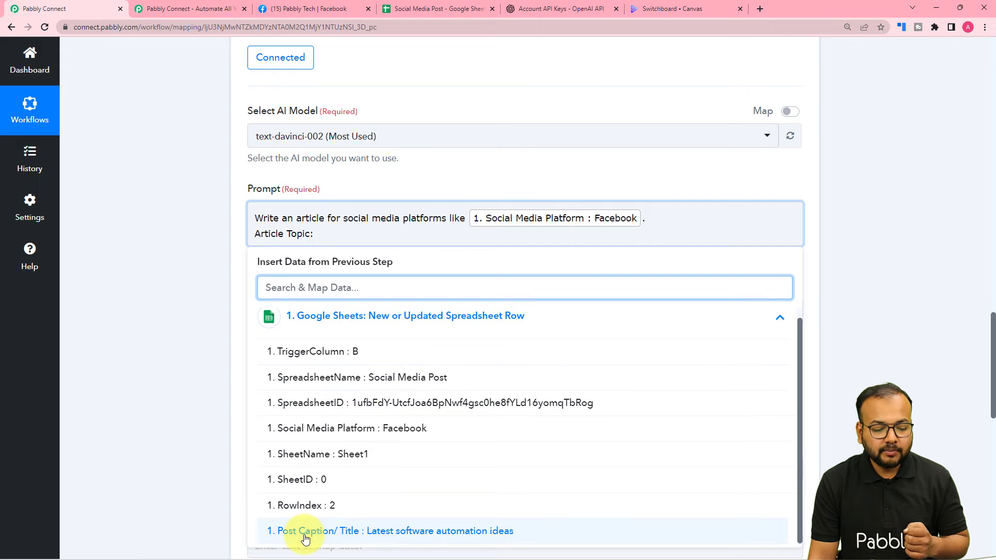
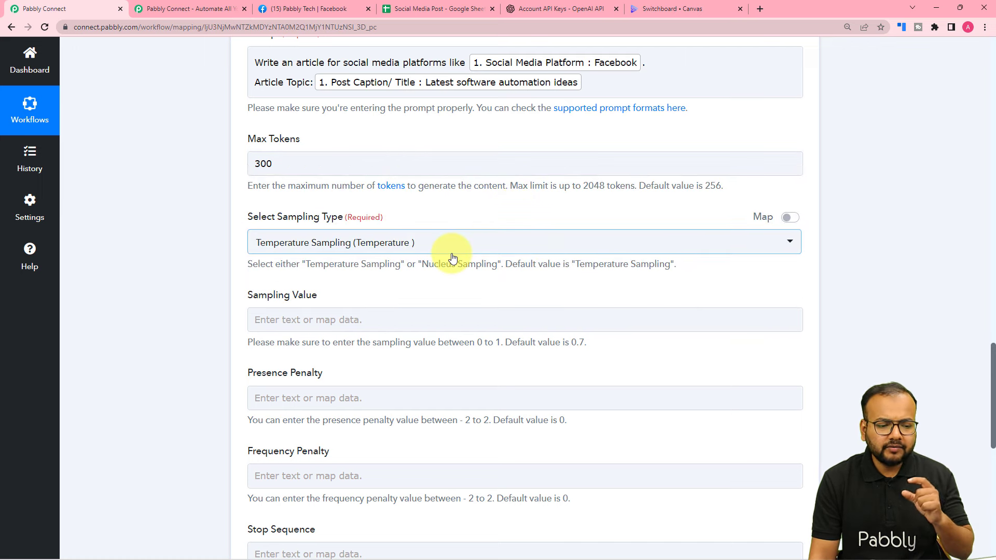
Select Temperature Sampling (Temperature) as the sampling type.
{"action": "scroll", "coordinate": [453, 258], "scroll_direction": "down", "scroll_amount": 1}
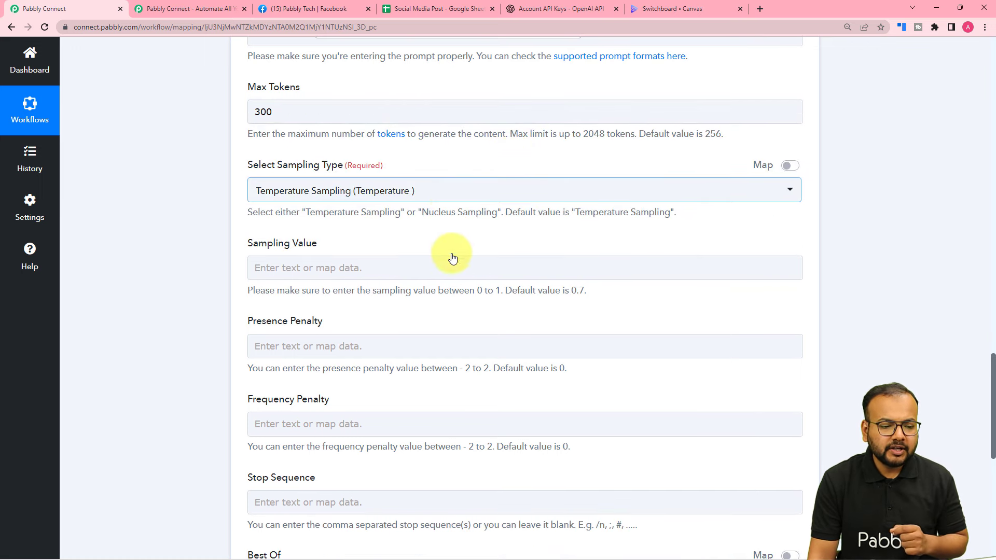
{"action": "left_click", "coordinate": [447, 199]}
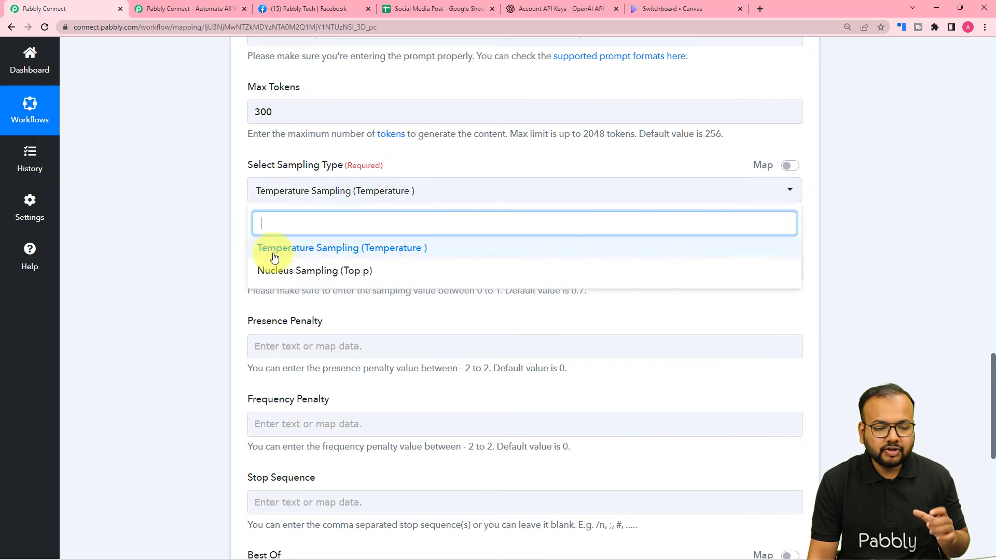
{"action": "left_click", "coordinate": [344, 251]}
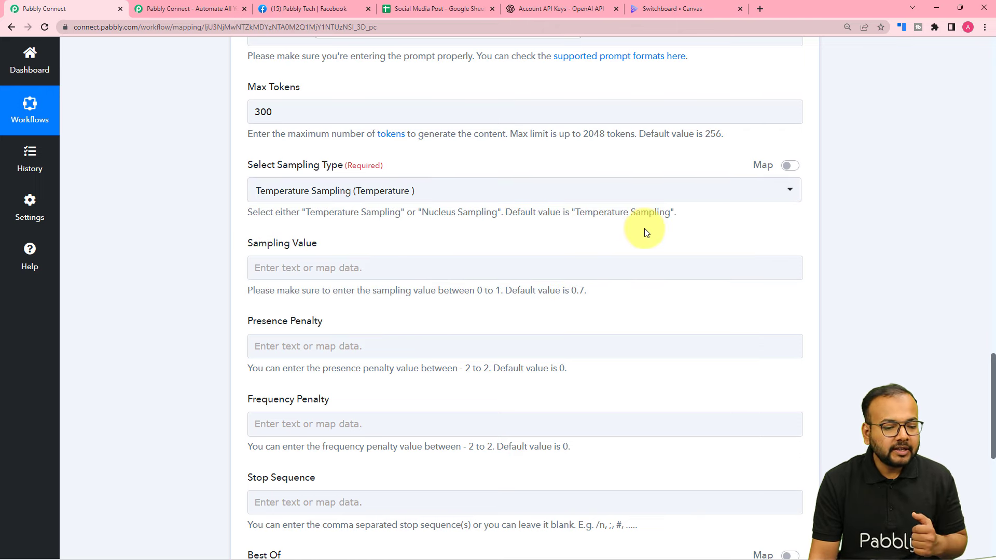
Set the sampling value to 0.8 for the OpenAI action.
{"action": "scroll", "coordinate": [645, 228], "scroll_direction": "down", "scroll_amount": 2}
{"action": "left_click", "coordinate": [310, 174]}
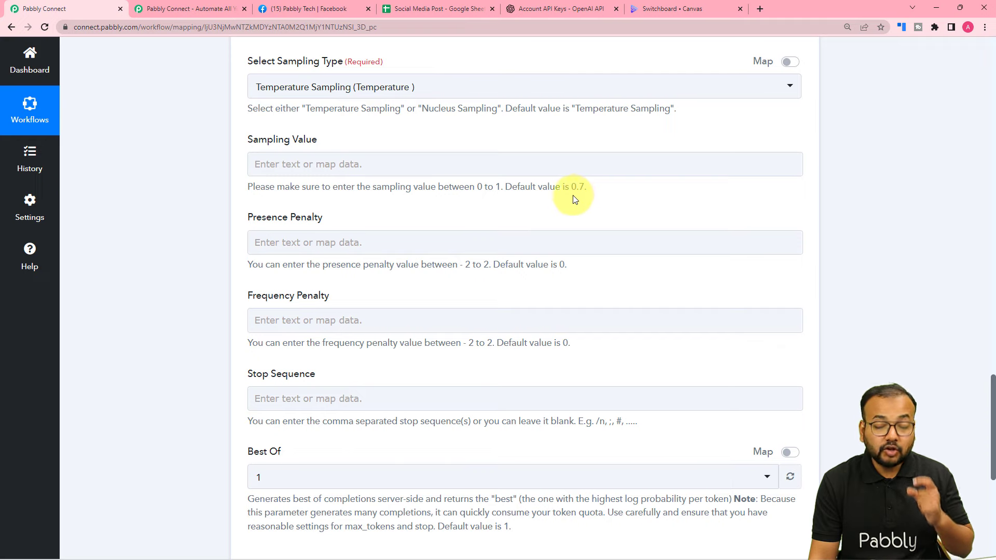
{"action": "left_click", "coordinate": [481, 164]}
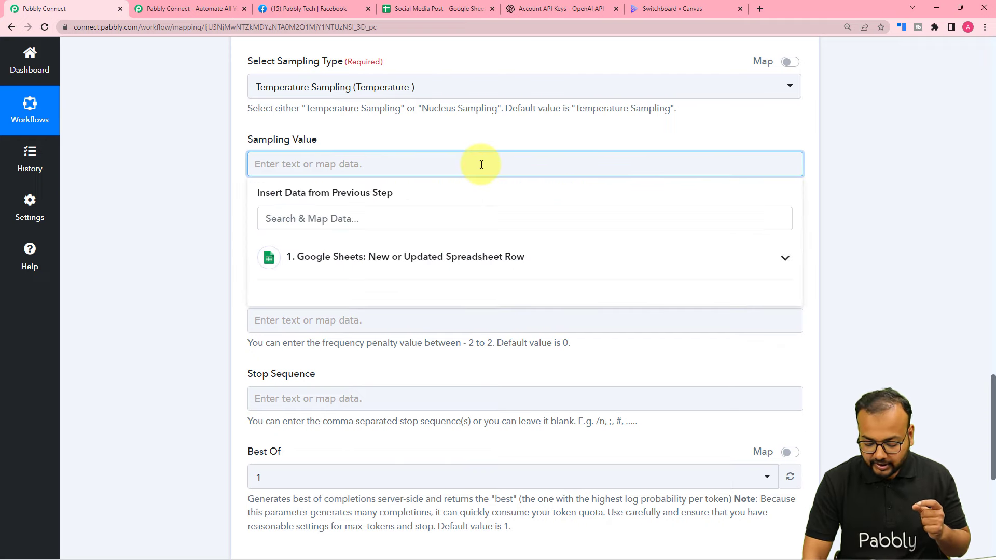
{"action": "type", "text": "0.8"}
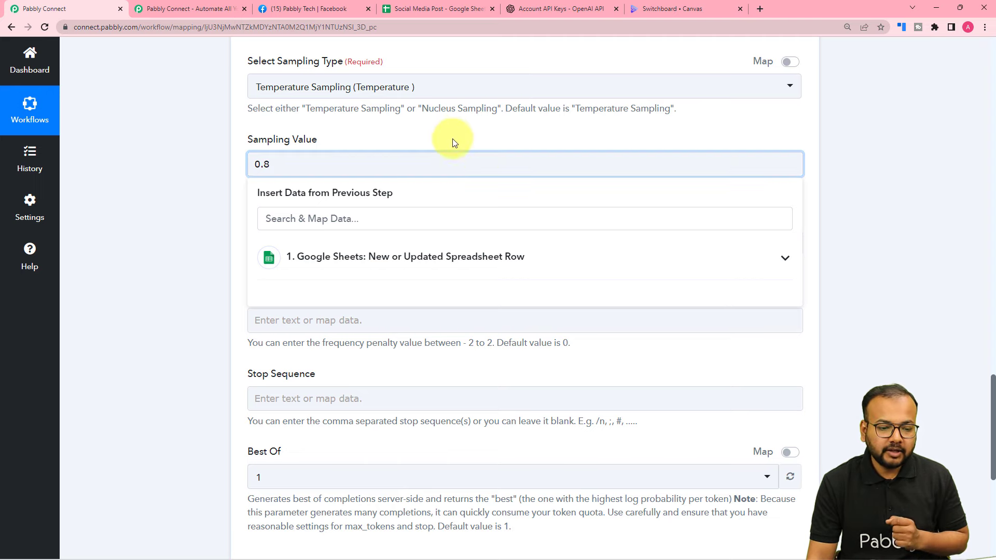
{"action": "left_click", "coordinate": [452, 136]}
Enter "/#" as the stop sequence, leaving the presence and frequency penalties blank.
{"action": "scroll", "coordinate": [467, 171], "scroll_direction": "down", "scroll_amount": 2}
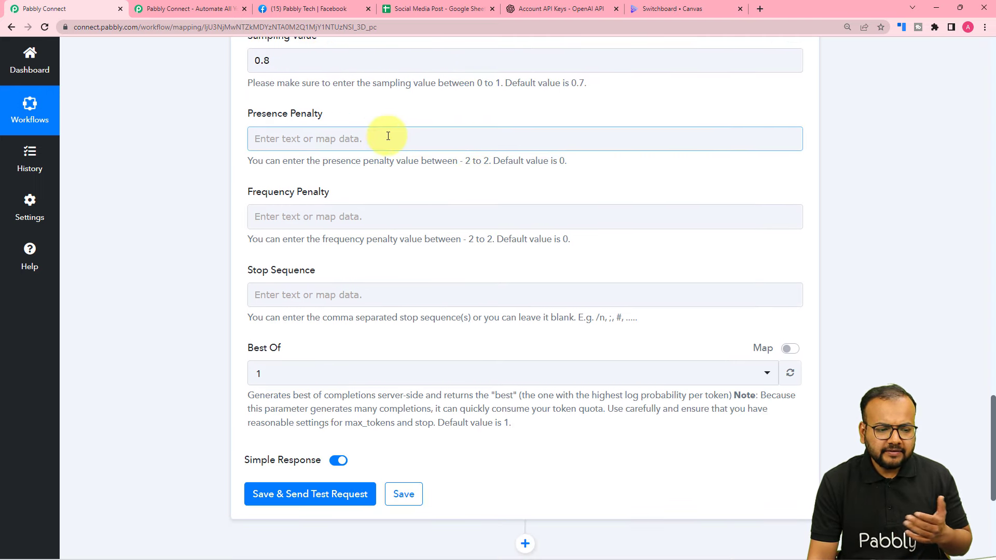
{"action": "scroll", "coordinate": [340, 195], "scroll_direction": "down", "scroll_amount": 2}
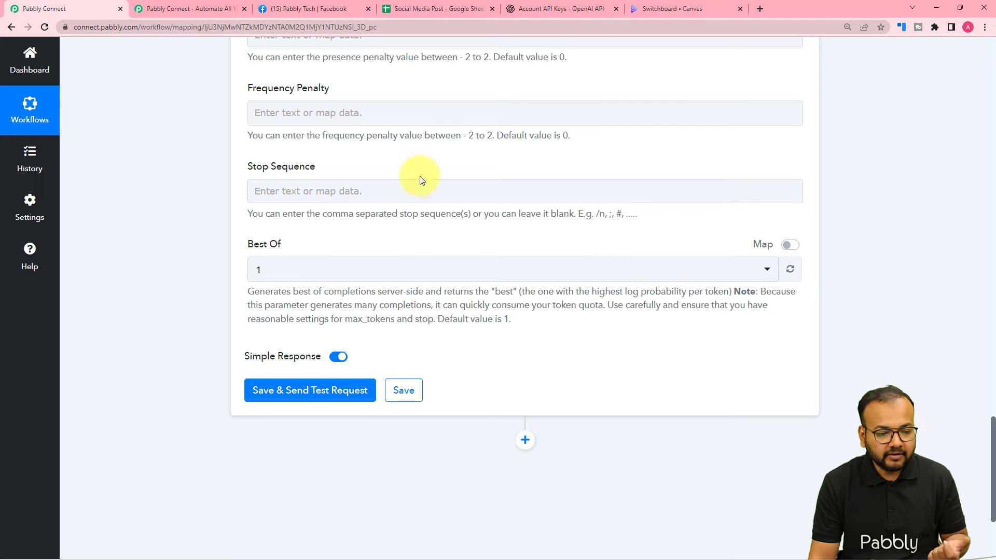
{"action": "left_click", "coordinate": [425, 192]}
{"action": "type", "text": "/#"}
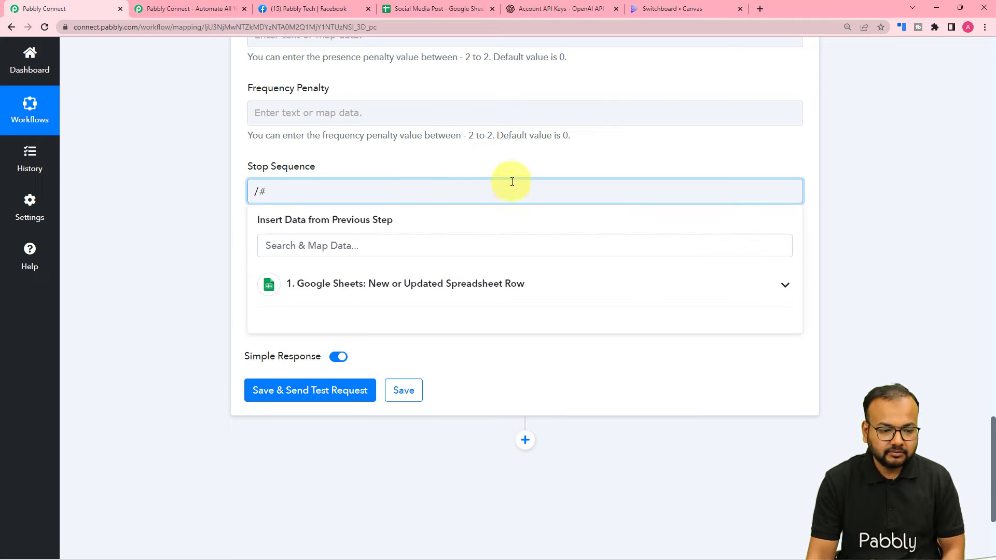
{"action": "left_click", "coordinate": [472, 145]}
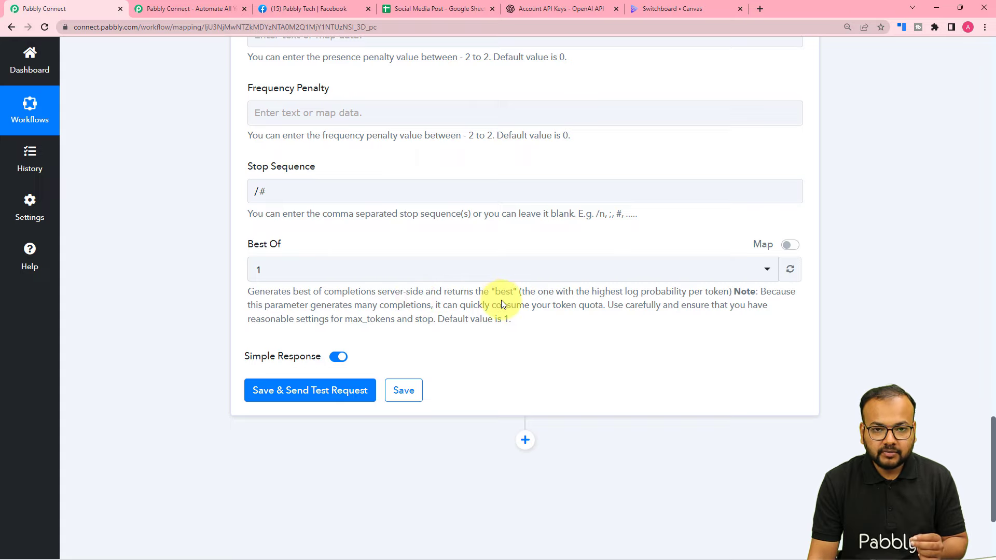
Set Best Of to 3, then save the OpenAI action and send a test request.
{"action": "left_click", "coordinate": [398, 268]}
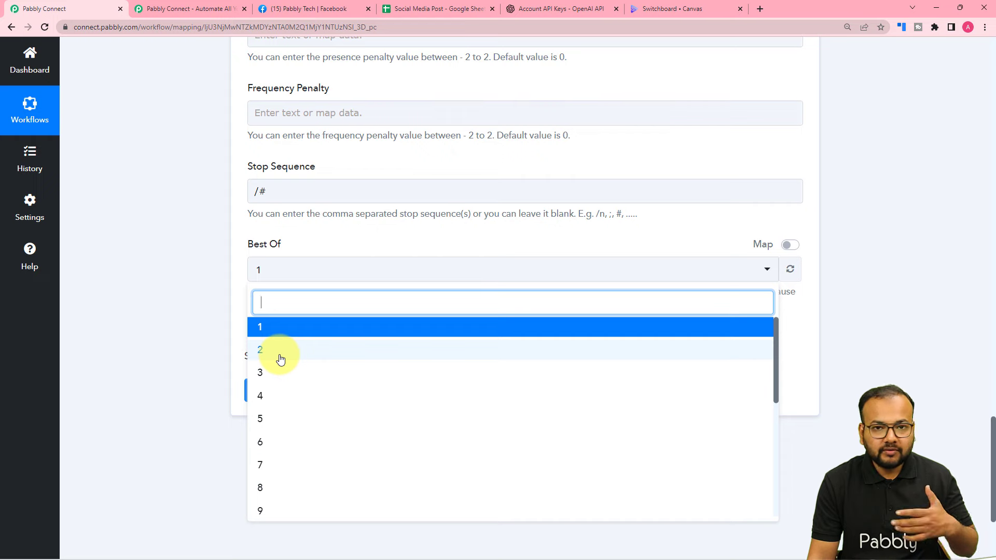
{"action": "left_click", "coordinate": [266, 375]}
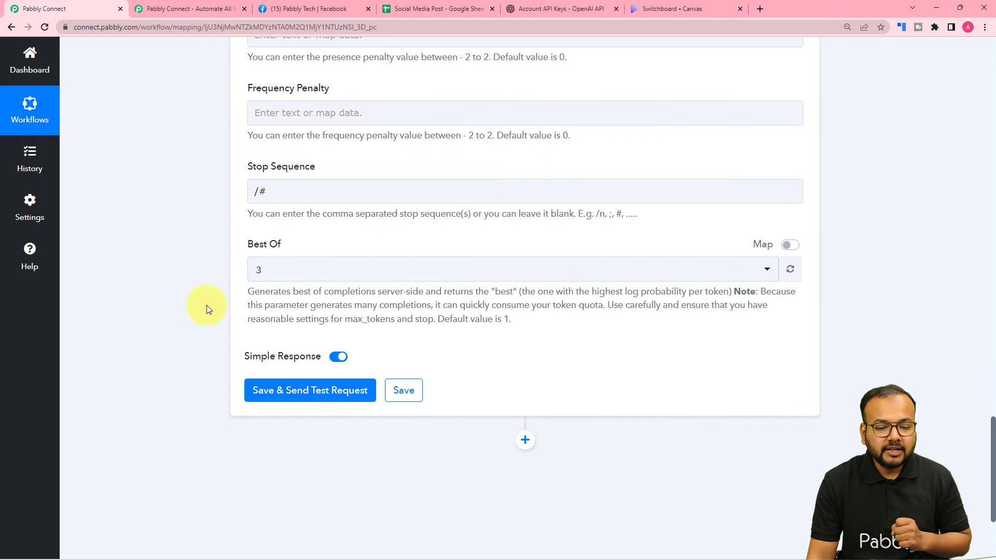
{"action": "scroll", "coordinate": [206, 305], "scroll_direction": "down", "scroll_amount": 3}
{"action": "left_click", "coordinate": [299, 239]}
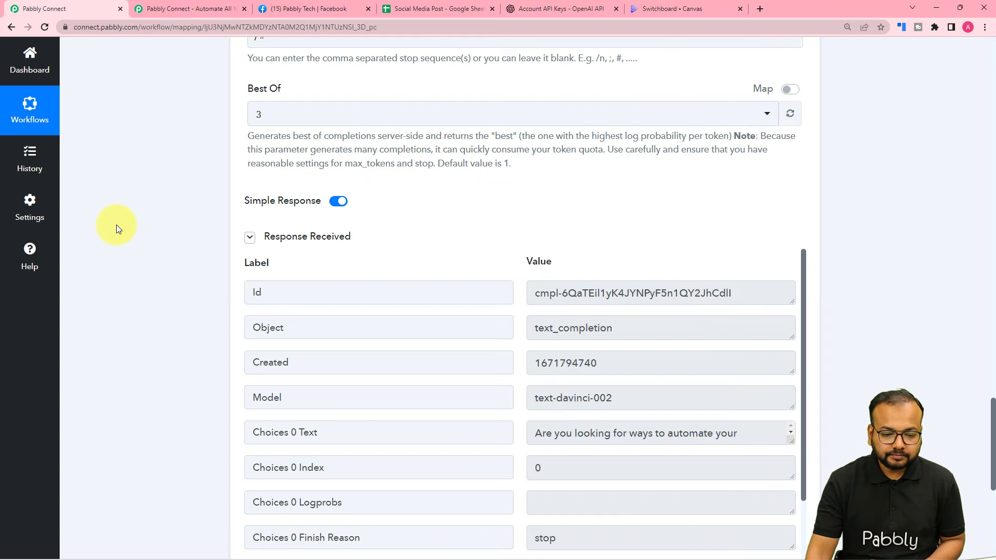
Expand the Choices 0 Text value in the OpenAI response and read the generated post against the Social Media Post sheet.
{"action": "scroll", "coordinate": [117, 230], "scroll_direction": "down", "scroll_amount": 4}
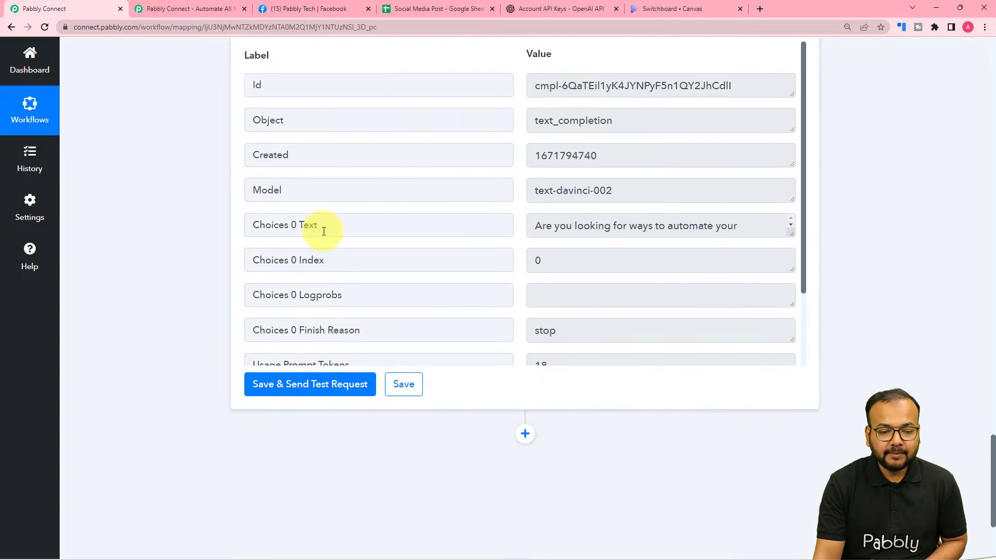
{"action": "left_click_drag", "start_coordinate": [792, 233], "coordinate": [816, 367]}
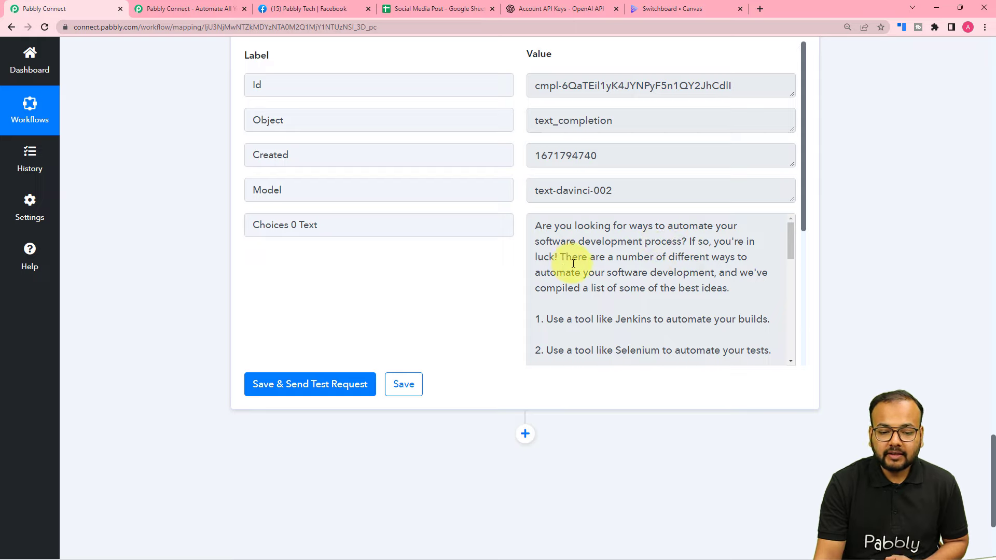
{"action": "scroll", "coordinate": [650, 268], "scroll_direction": "down", "scroll_amount": 1}
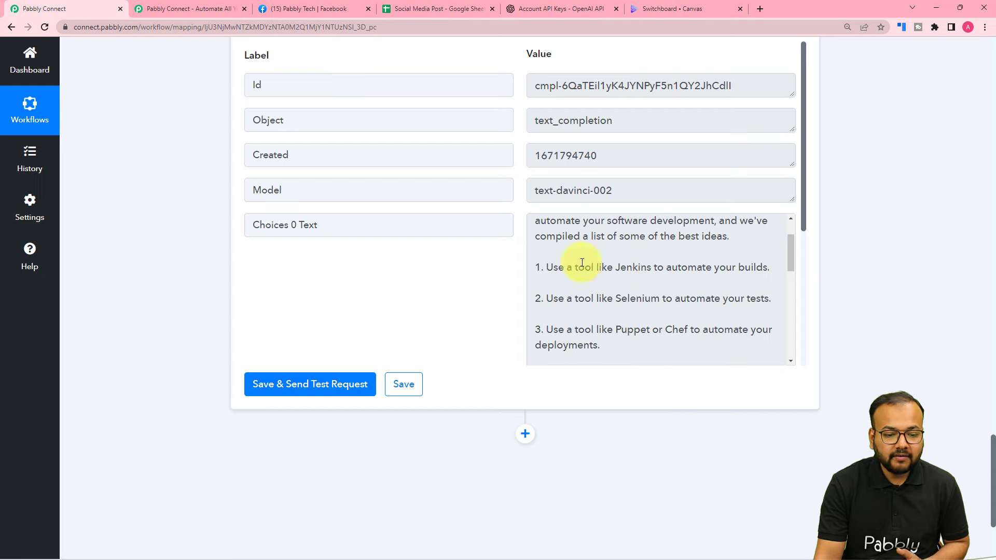
{"action": "scroll", "coordinate": [571, 262], "scroll_direction": "down", "scroll_amount": 2}
{"action": "scroll", "coordinate": [591, 264], "scroll_direction": "down", "scroll_amount": 1}
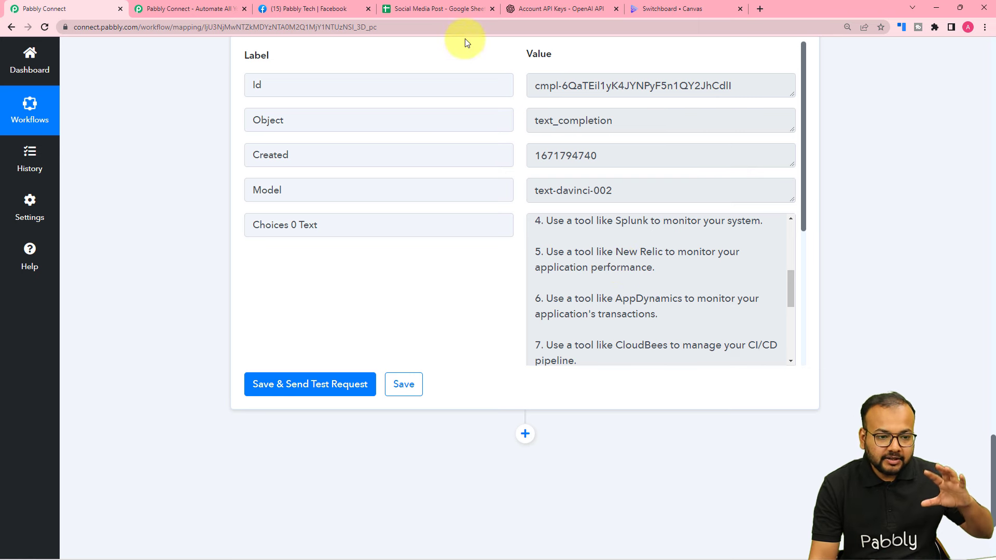
{"action": "left_click", "coordinate": [440, 11]}
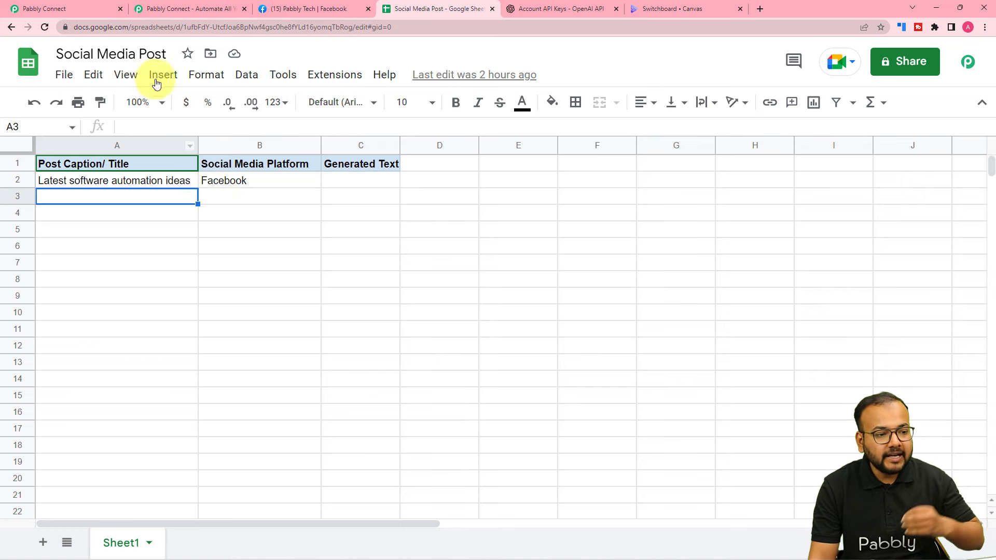
{"action": "left_click", "coordinate": [92, 12]}
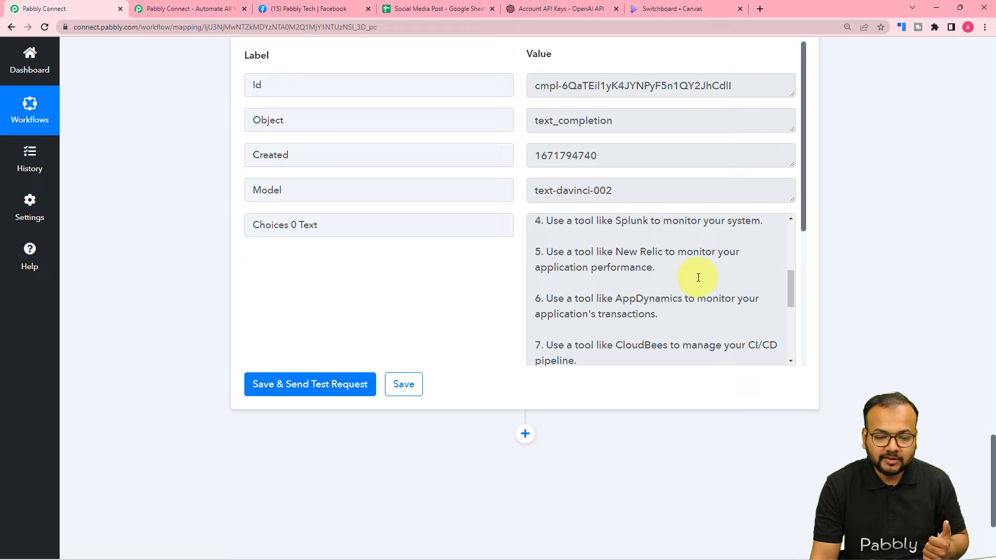
{"action": "scroll", "coordinate": [698, 278], "scroll_direction": "down", "scroll_amount": 2}
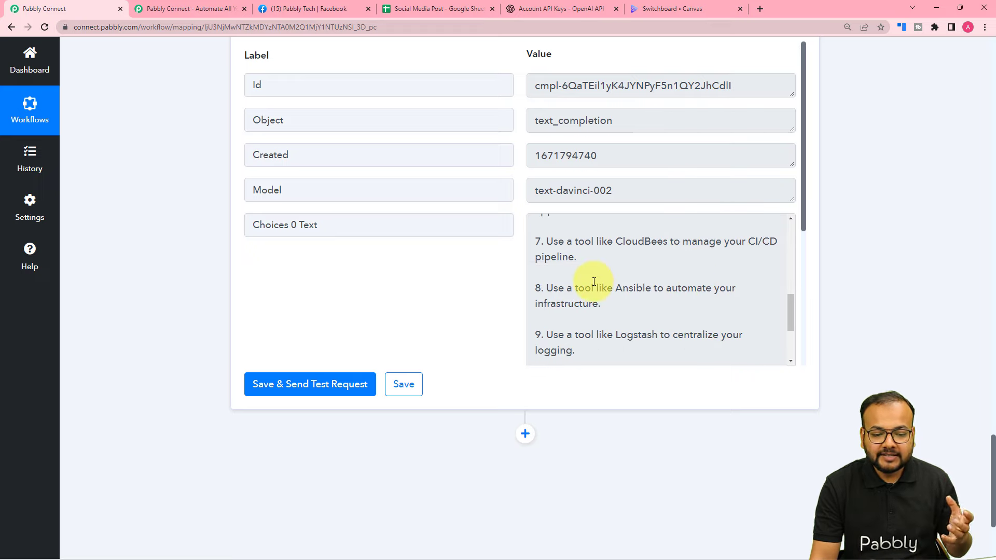
{"action": "scroll", "coordinate": [594, 282], "scroll_direction": "down", "scroll_amount": 3}
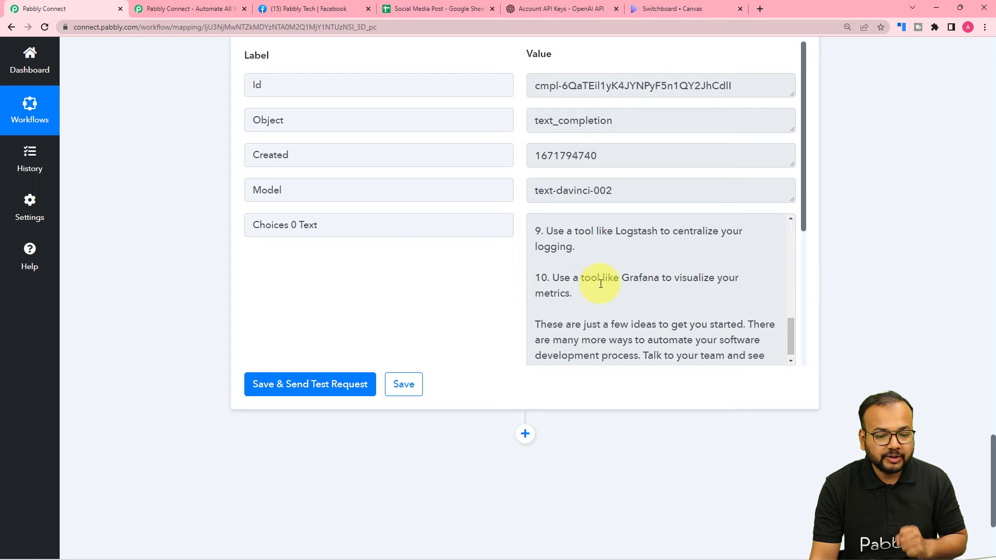
{"action": "scroll", "coordinate": [176, 277], "scroll_direction": "down", "scroll_amount": 2}
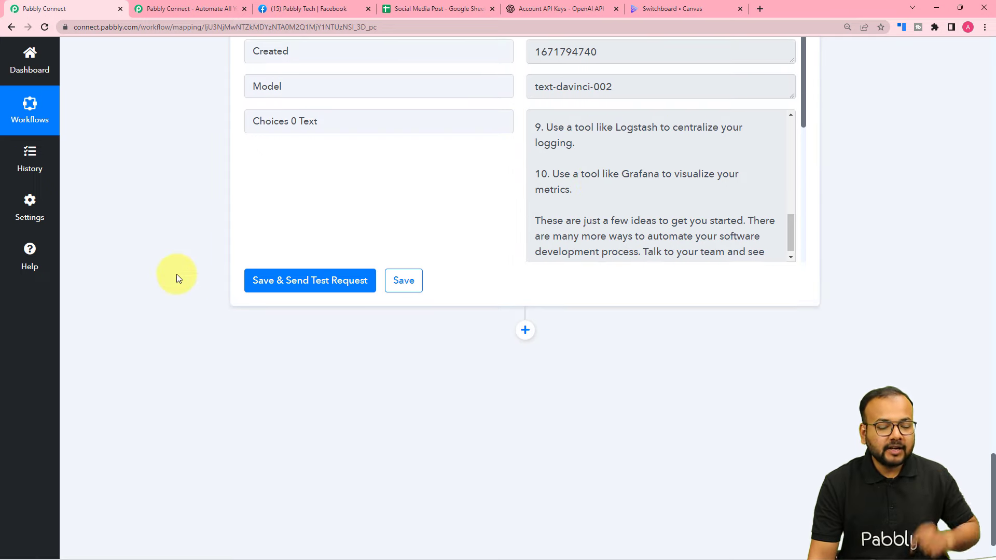
Add a Switchboard Canvas action with the Create Image(s) event after the OpenAI step, and choose to add a new connection.
{"action": "scroll", "coordinate": [180, 287], "scroll_direction": "down", "scroll_amount": 2}
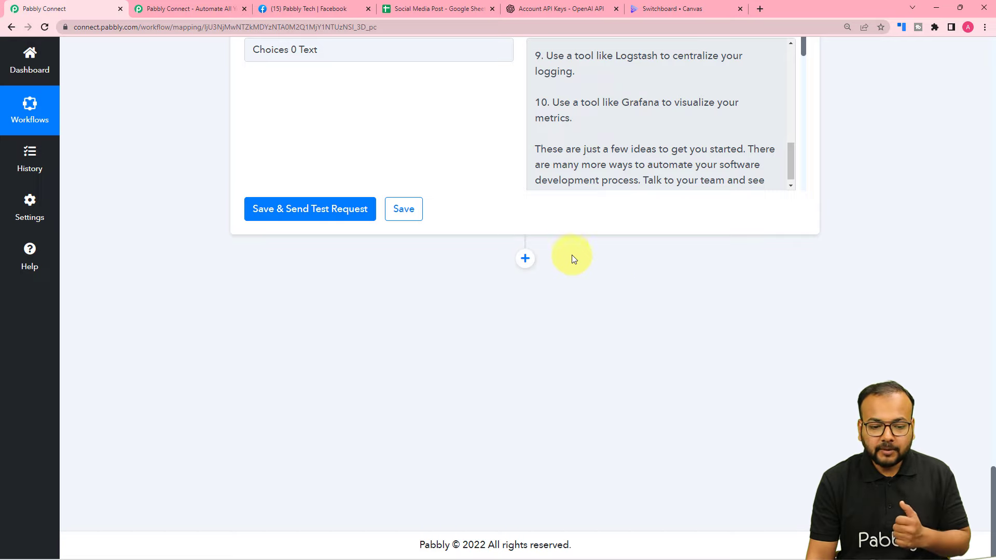
{"action": "left_click", "coordinate": [525, 258]}
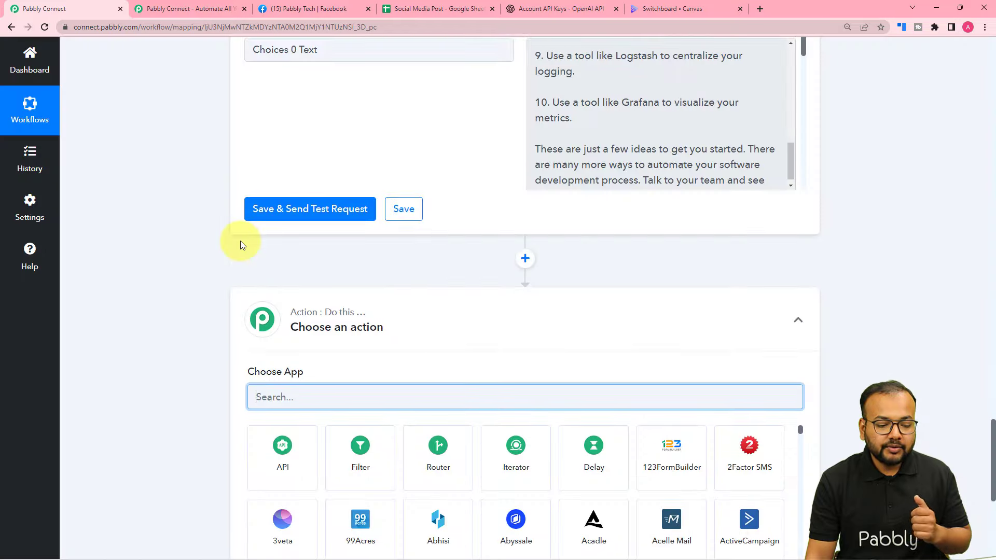
{"action": "type", "text": "sw"}
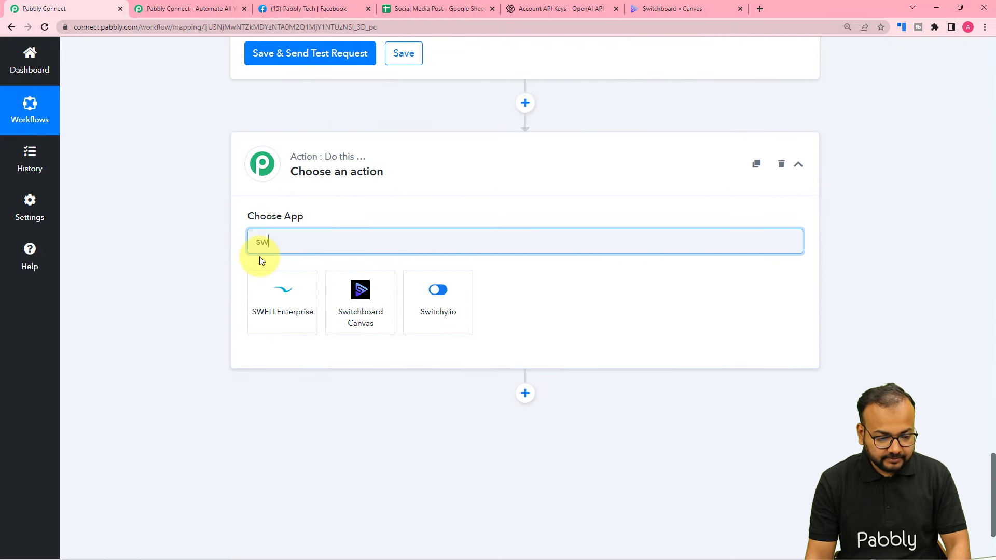
{"action": "left_click", "coordinate": [358, 306]}
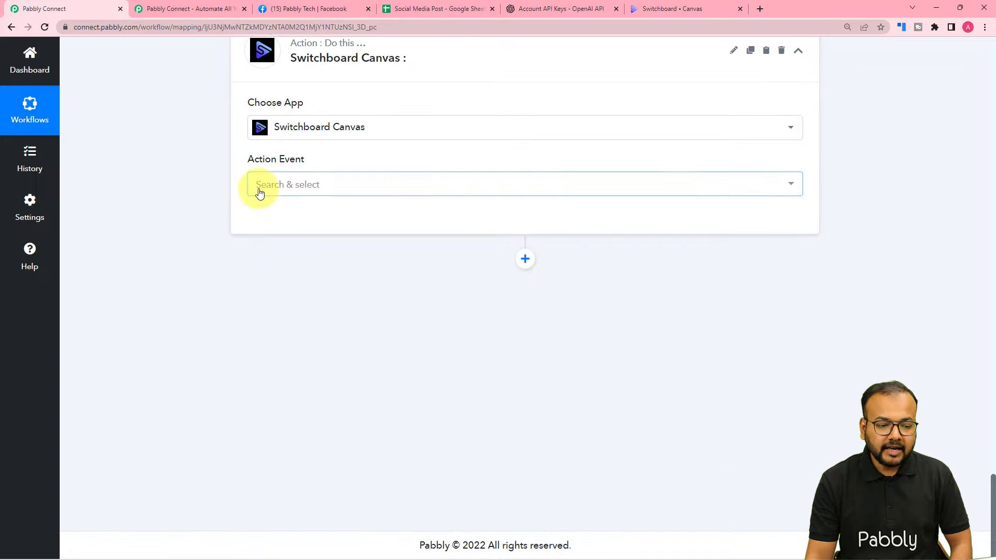
{"action": "left_click", "coordinate": [258, 190]}
{"action": "left_click", "coordinate": [274, 248]}
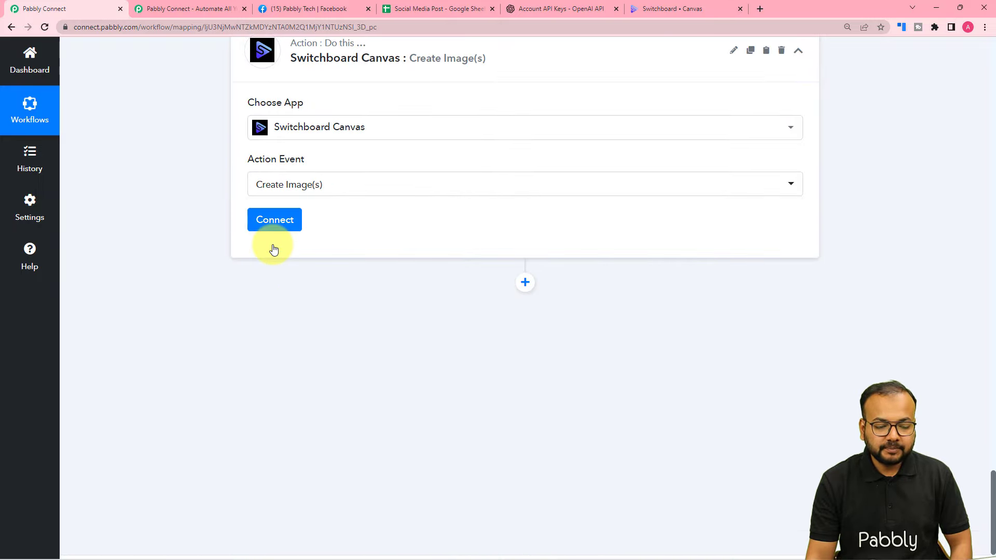
{"action": "left_click", "coordinate": [278, 223]}
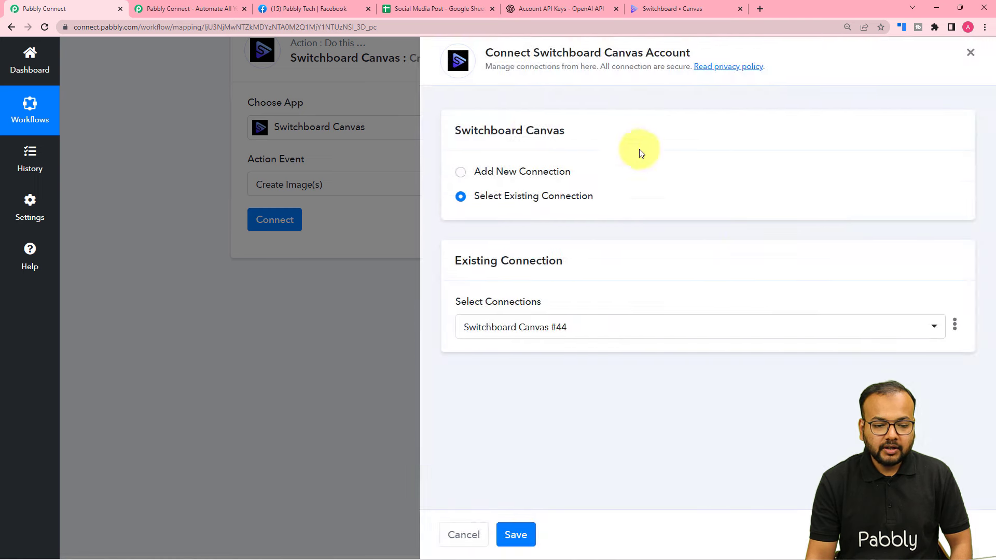
{"action": "left_click", "coordinate": [461, 171]}
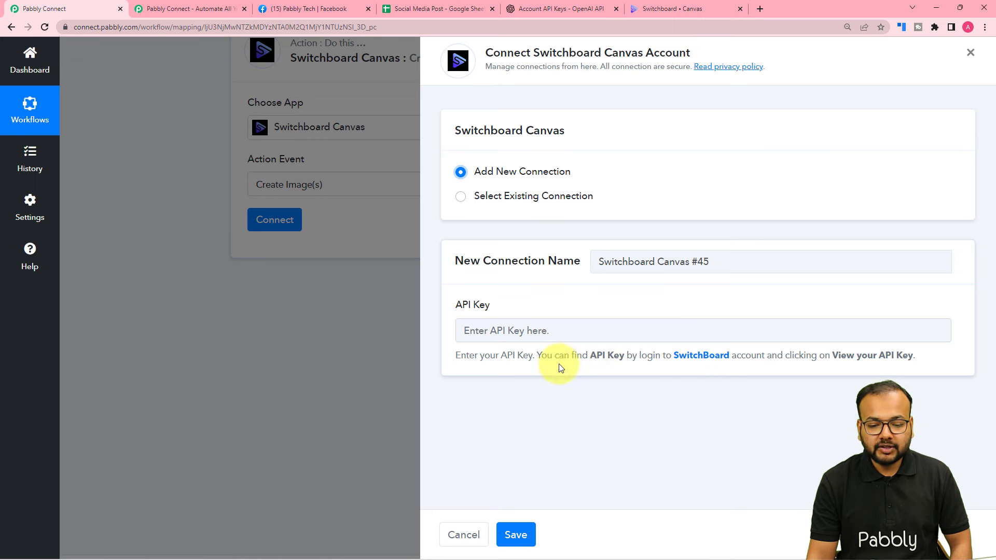
Switch to Switchboard, go to the Templates page, and copy the POST API key.
{"action": "left_click", "coordinate": [674, 8]}
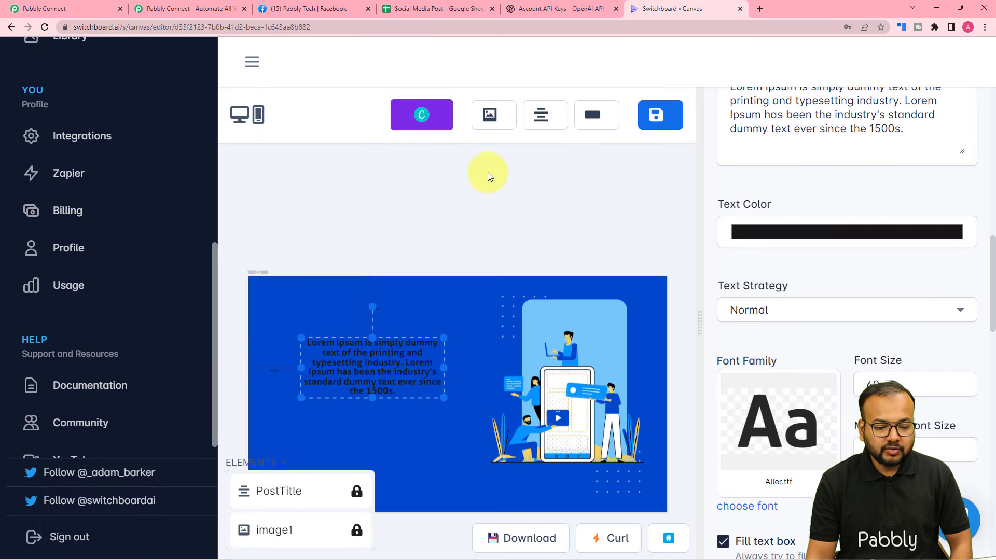
{"action": "scroll", "coordinate": [124, 83], "scroll_direction": "up", "scroll_amount": 5}
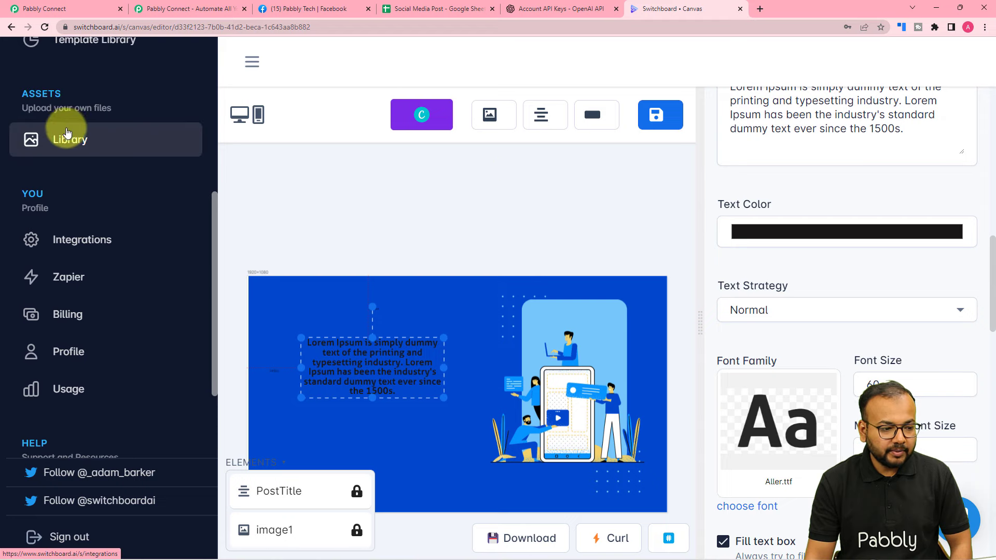
{"action": "left_click", "coordinate": [75, 159]}
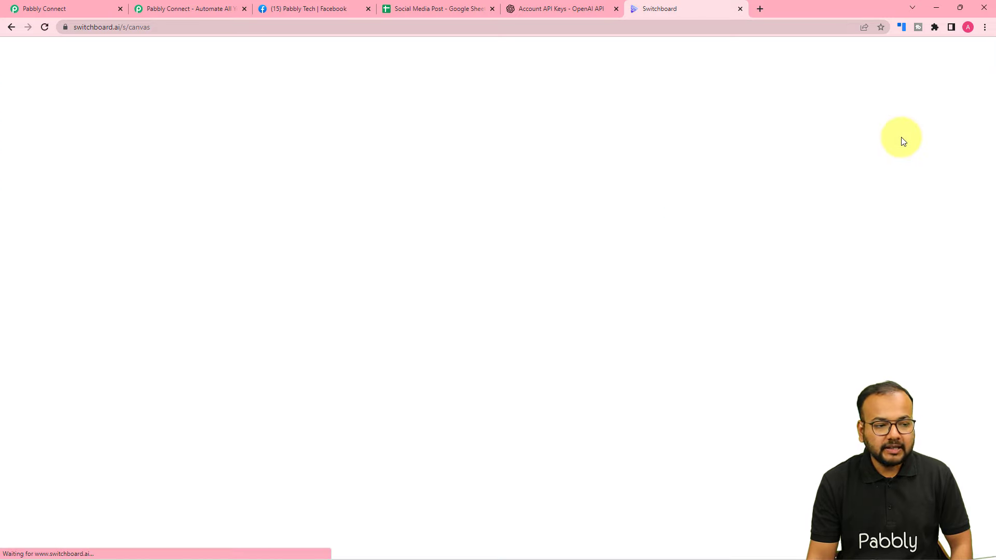
{"action": "left_click", "coordinate": [42, 32]}
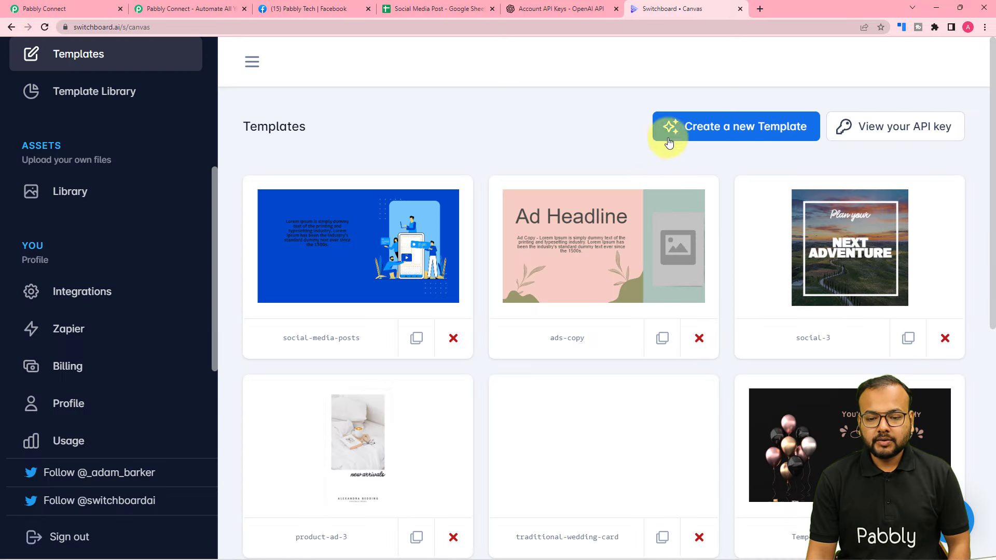
{"action": "left_click", "coordinate": [884, 130]}
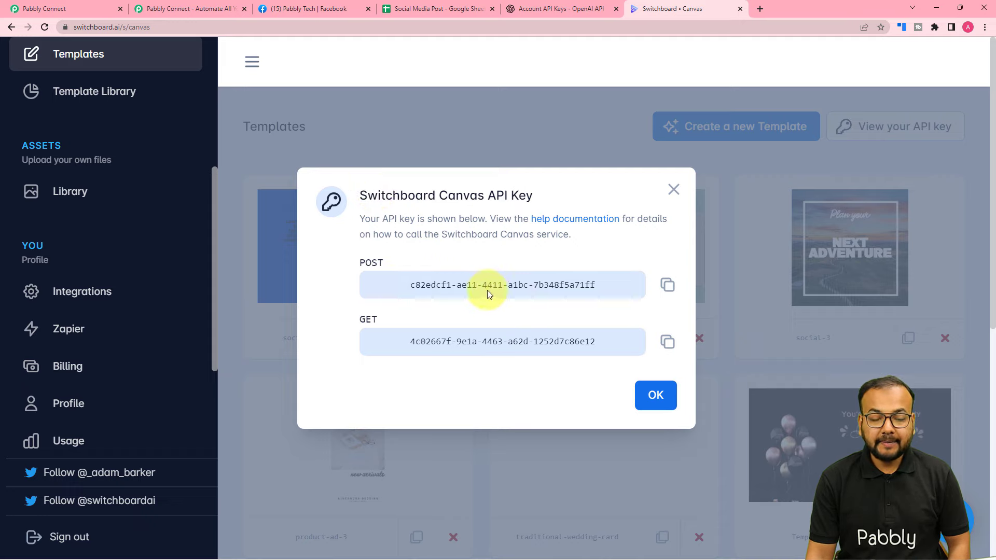
{"action": "left_click", "coordinate": [667, 285]}
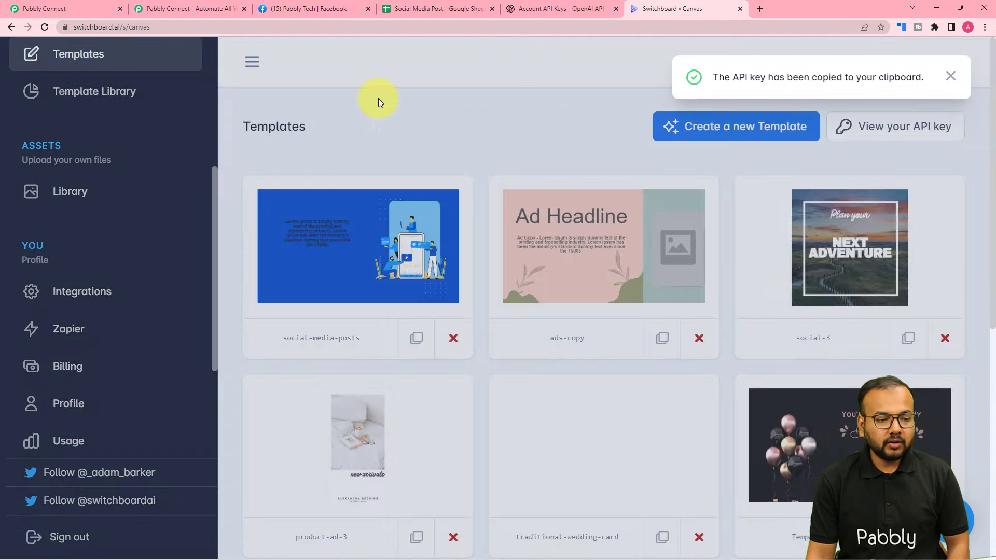
Return to Pabbly Connect, paste the API key into the new Switchboard Canvas connection, and save it.
{"action": "left_click", "coordinate": [36, 6]}
{"action": "right_click", "coordinate": [491, 331]}
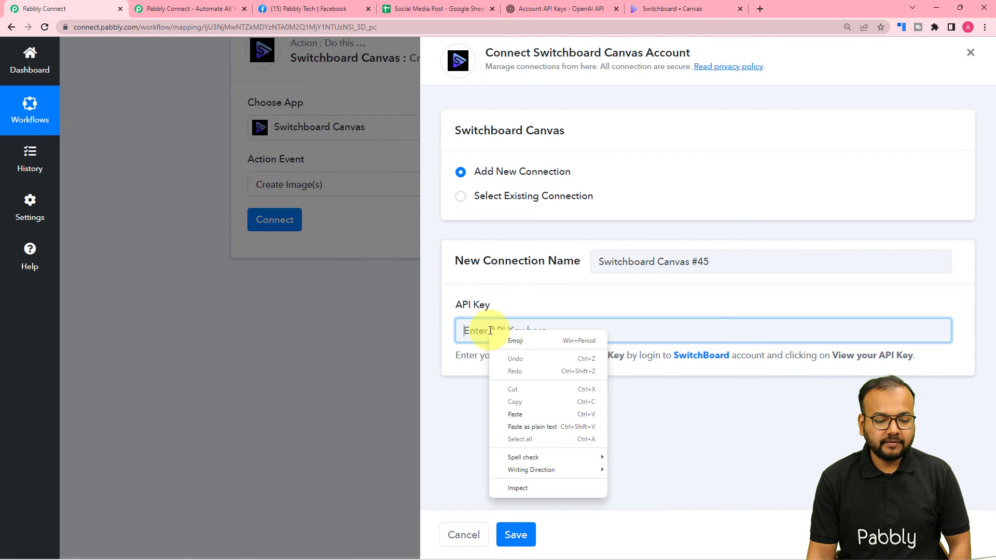
{"action": "left_click", "coordinate": [510, 414]}
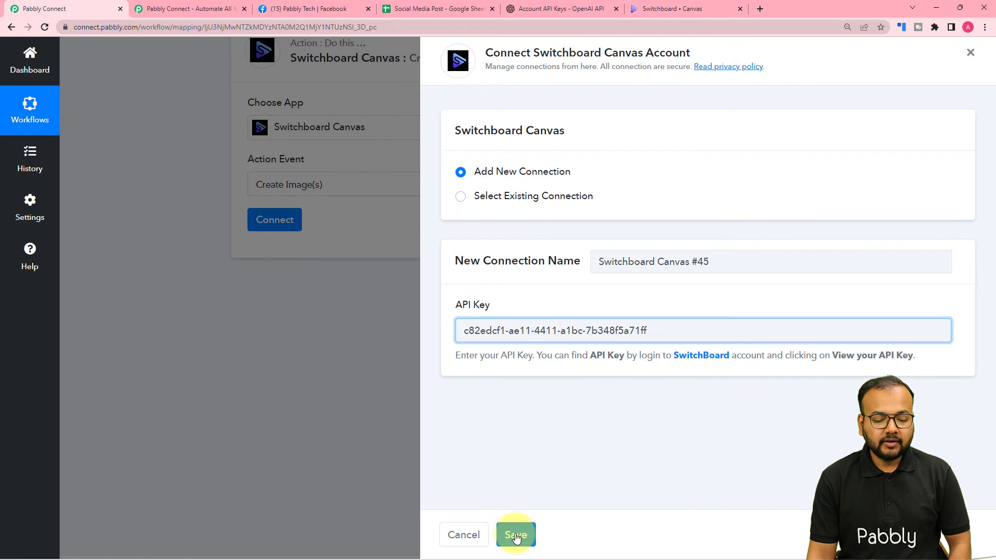
{"action": "key", "text": "Return"}
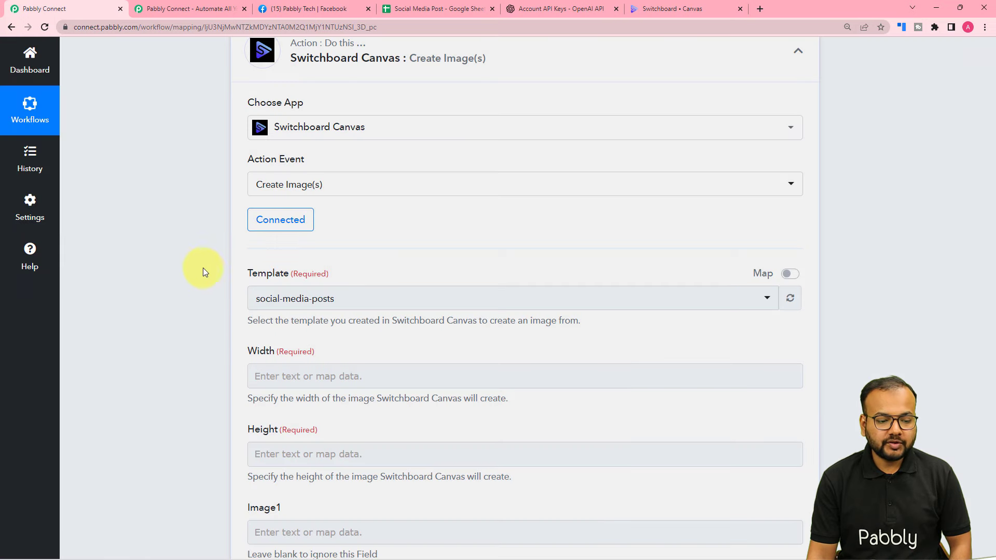
Switch to Switchboard, open the social-media-posts template, and inspect its PostTitle text element.
{"action": "scroll", "coordinate": [197, 264], "scroll_direction": "down", "scroll_amount": 2}
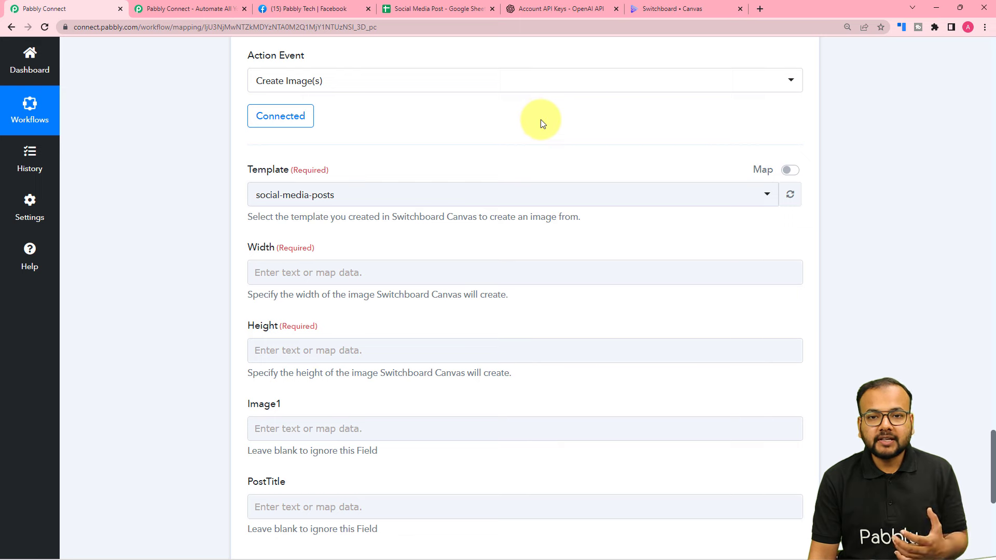
{"action": "left_click", "coordinate": [646, 6]}
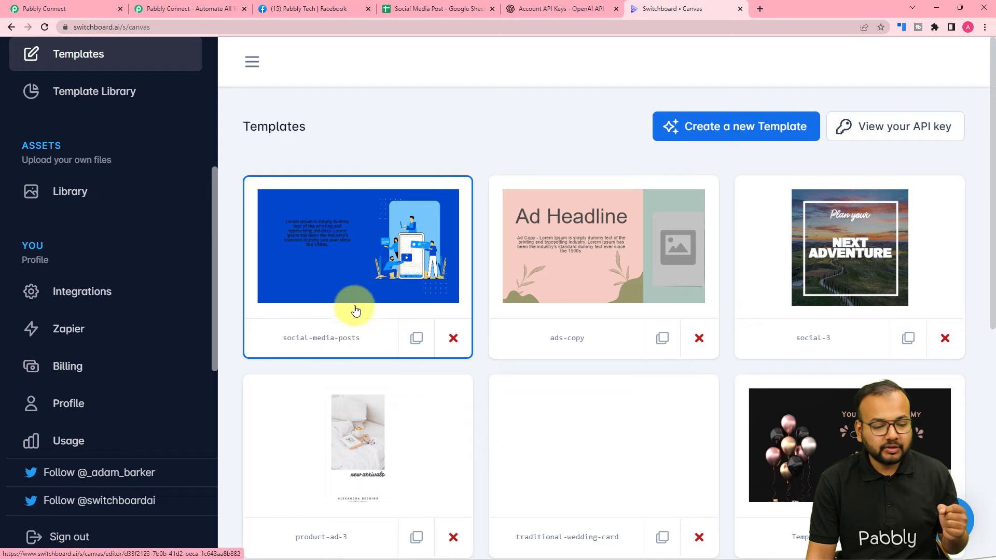
{"action": "left_click", "coordinate": [351, 287]}
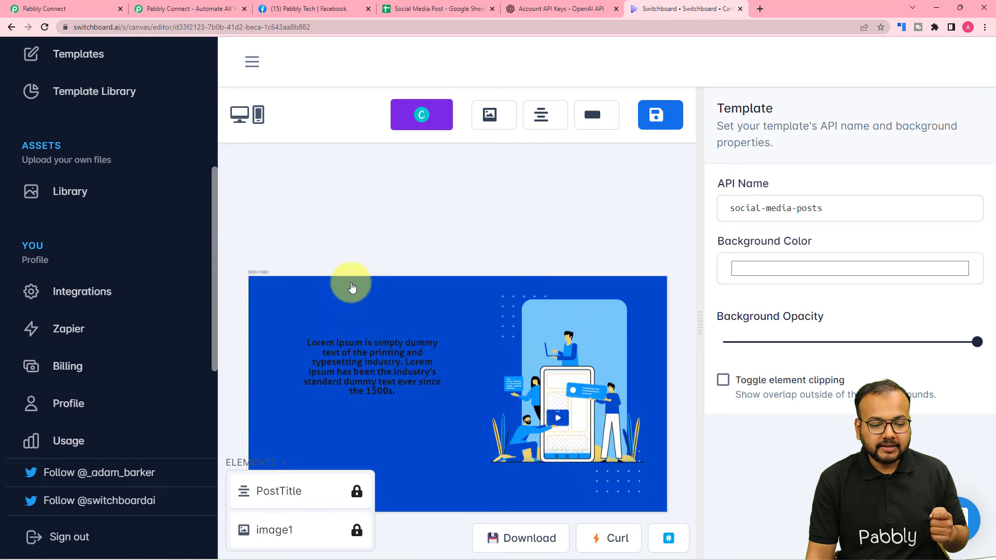
{"action": "left_click", "coordinate": [376, 357]}
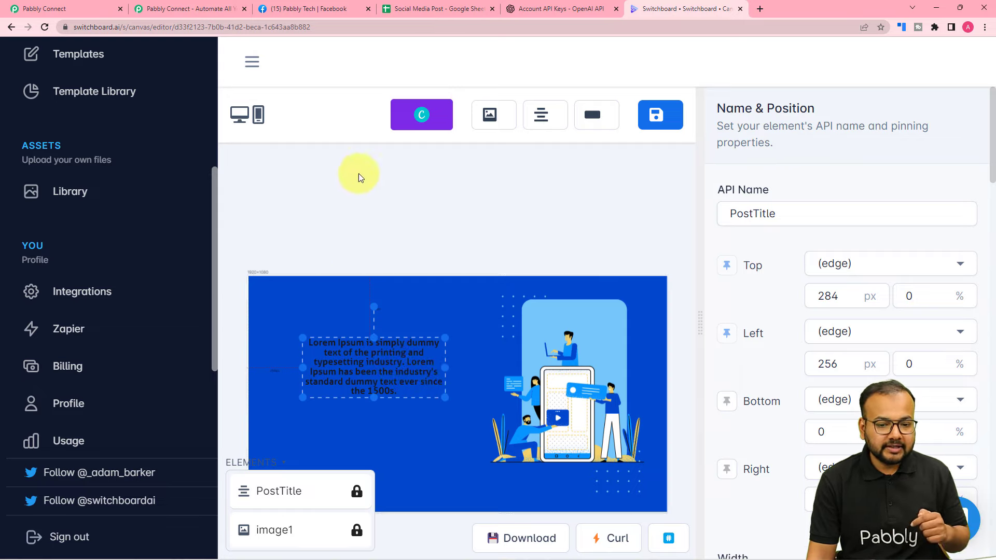
{"action": "scroll", "coordinate": [434, 183], "scroll_direction": "up", "scroll_amount": 3}
{"action": "scroll", "coordinate": [435, 182], "scroll_direction": "down", "scroll_amount": 3}
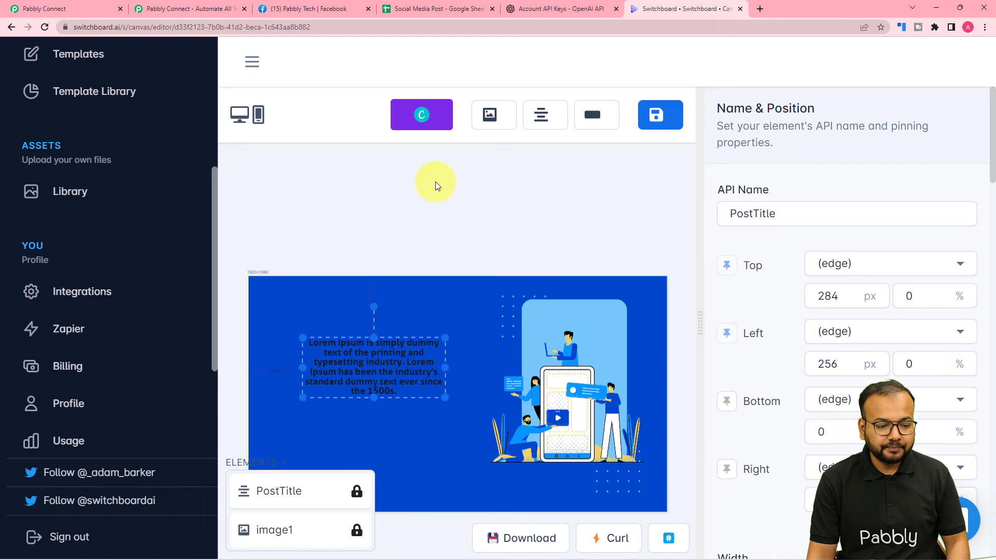
{"action": "scroll", "coordinate": [434, 182], "scroll_direction": "up", "scroll_amount": 2}
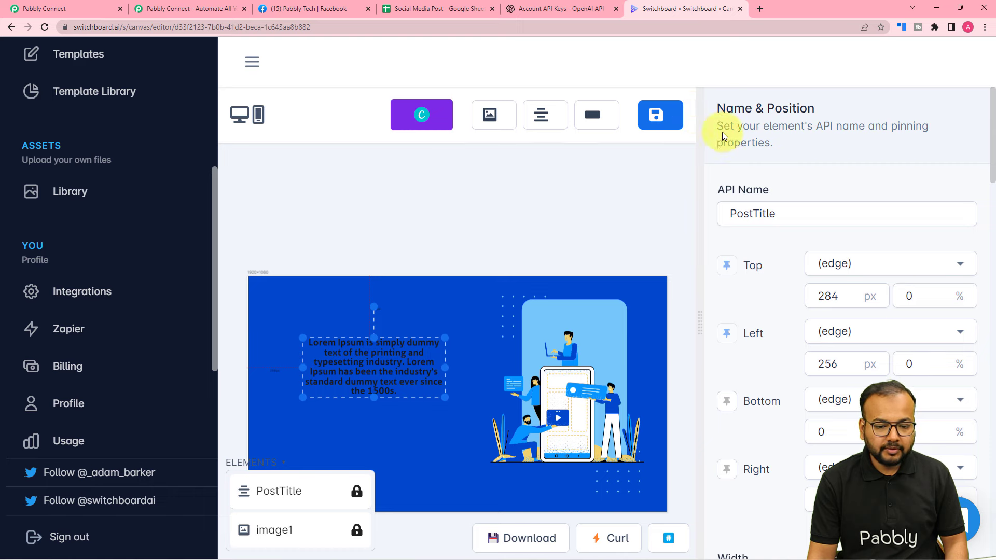
Return to Pabbly Connect and choose social-media-posts as the template for the Switchboard Canvas action.
{"action": "key", "text": "ctrl+1"}
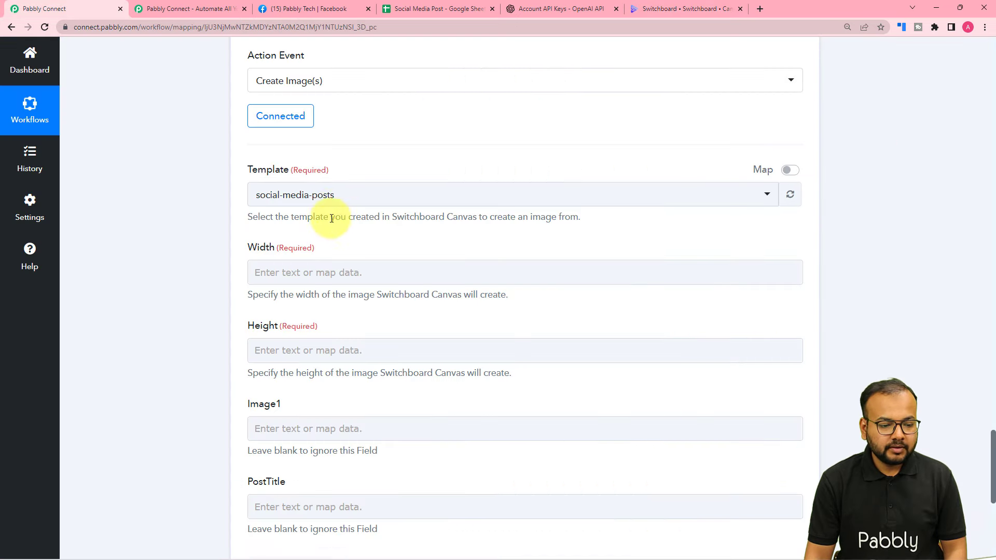
{"action": "left_click", "coordinate": [334, 202]}
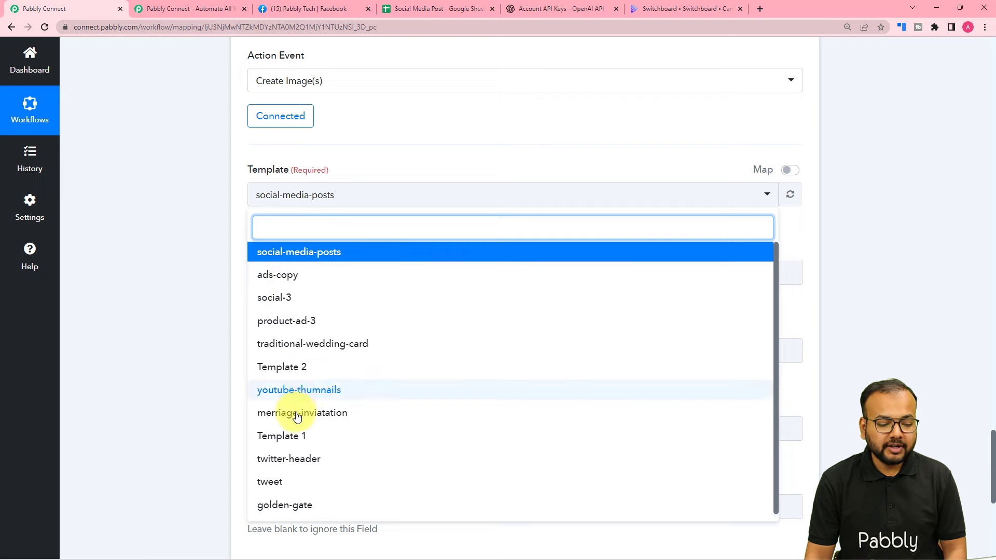
{"action": "left_click", "coordinate": [264, 253]}
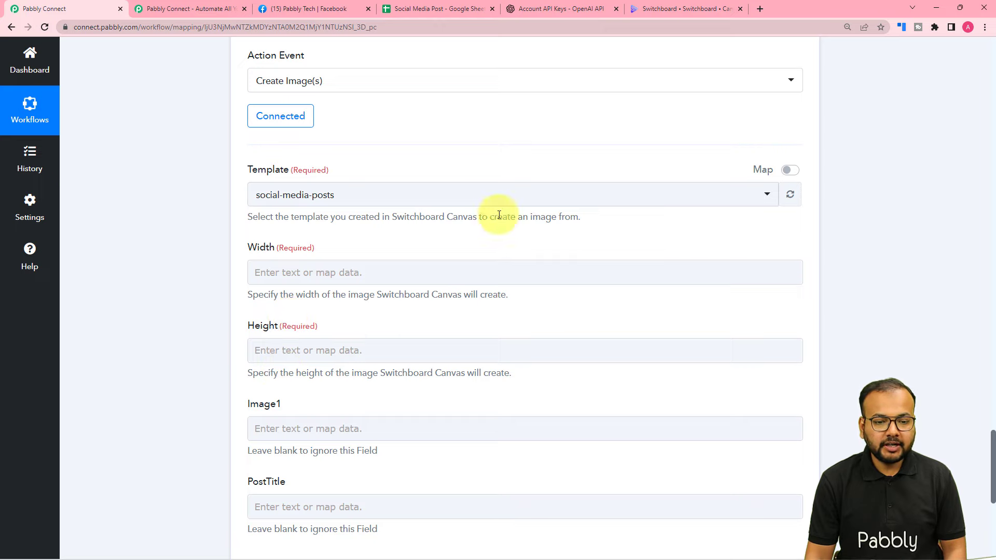
Look up the image1 element's size in Switchboard, and set the Pabbly Connect action's width to 1919 and height to 1079.
{"action": "left_click", "coordinate": [658, 10]}
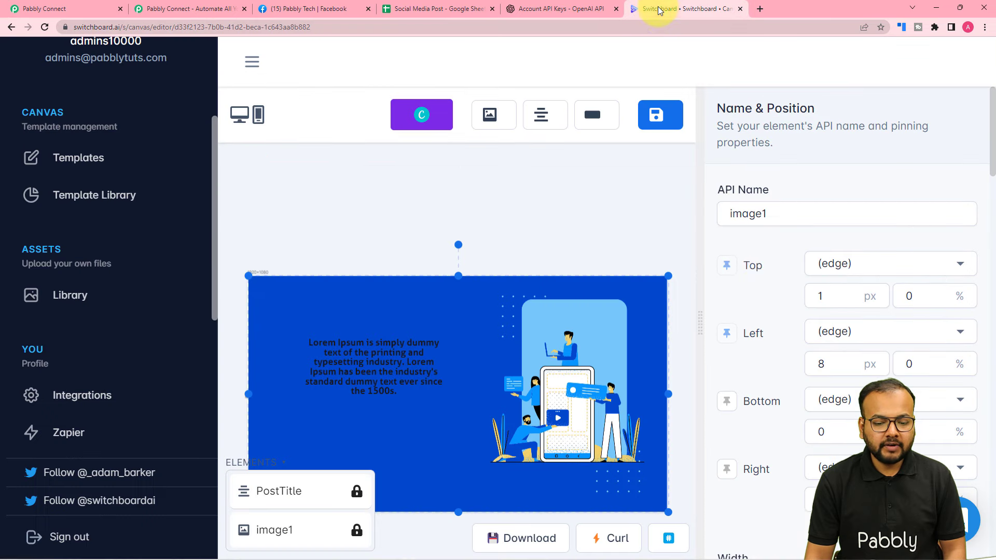
{"action": "scroll", "coordinate": [805, 340], "scroll_direction": "down", "scroll_amount": 4}
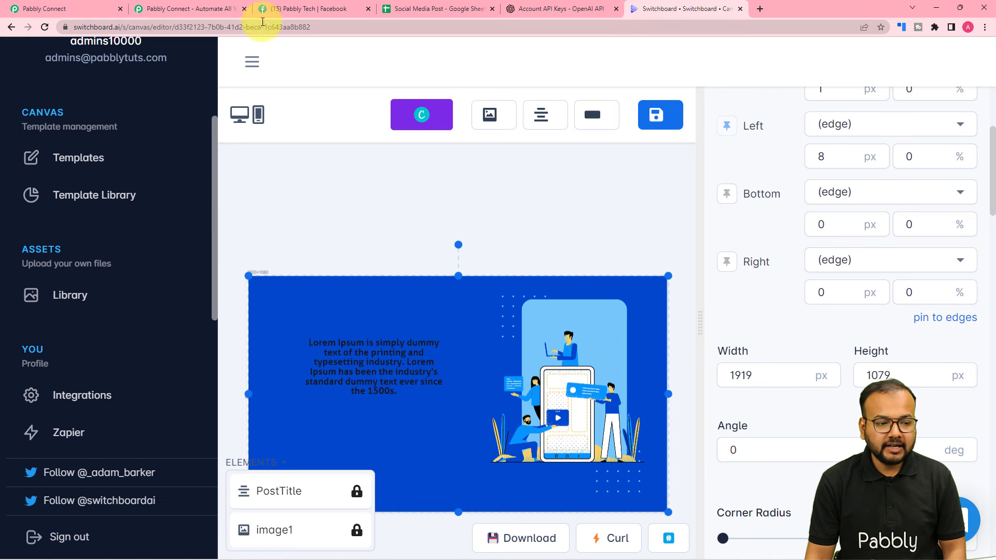
{"action": "left_click", "coordinate": [96, 4]}
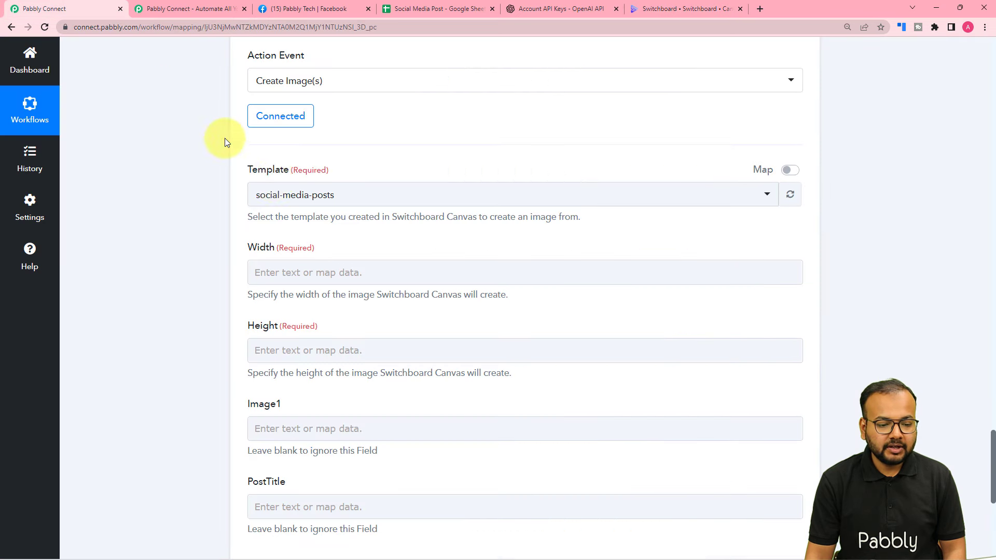
{"action": "left_click", "coordinate": [281, 269]}
{"action": "type", "text": "1919"}
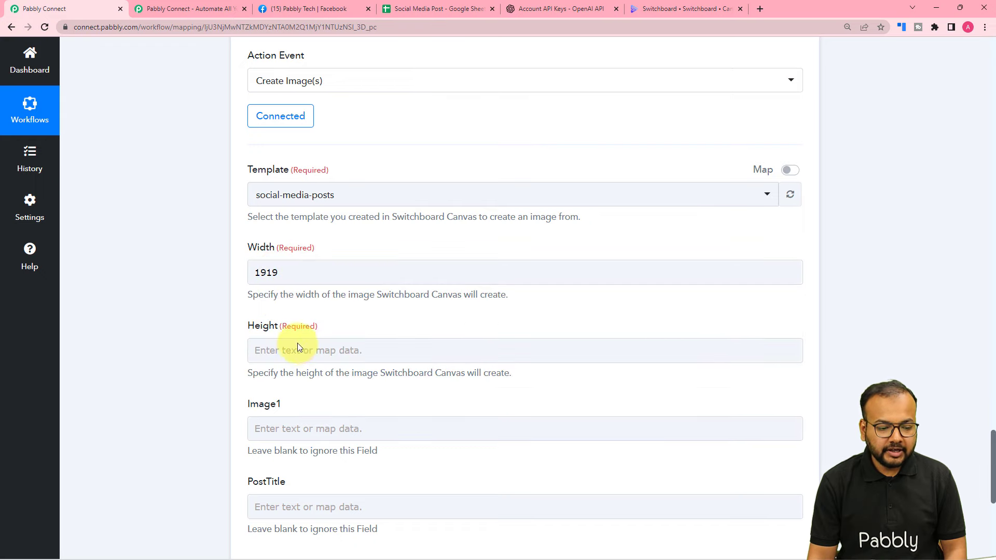
{"action": "left_click", "coordinate": [298, 349]}
{"action": "type", "text": "1079"}
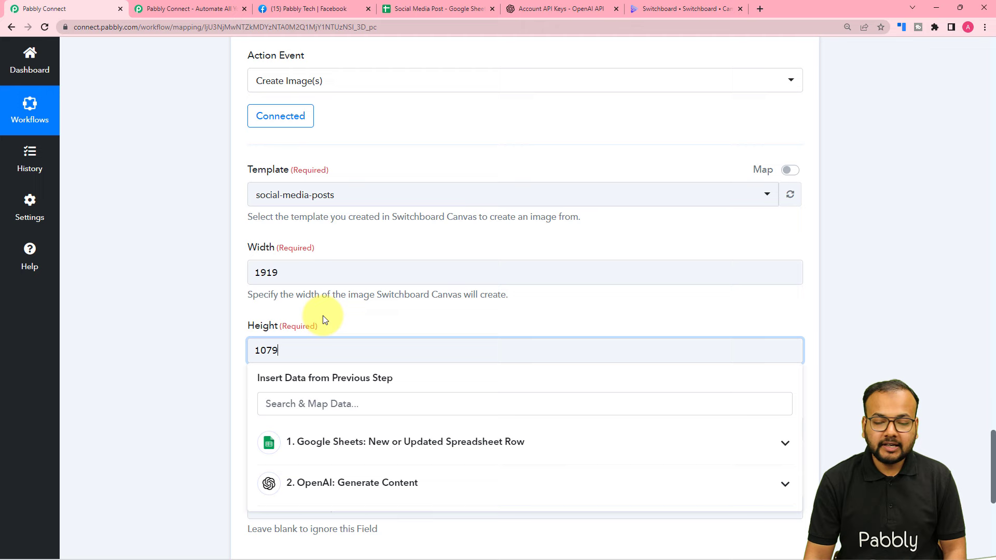
{"action": "left_click", "coordinate": [323, 316]}
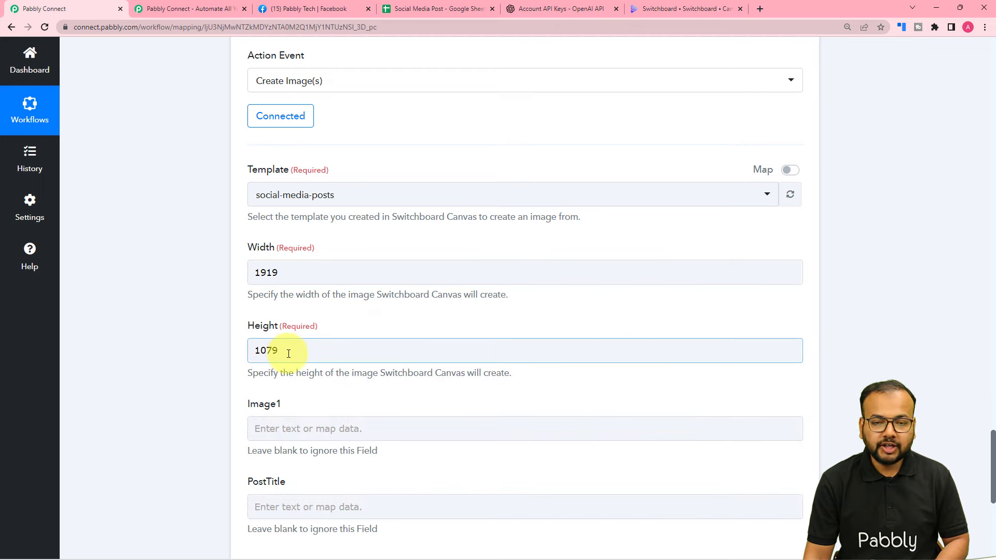
Review the Image1 and PostTitle fields, switch to Switchboard, and inspect the template's PostTitle element they correspond to.
{"action": "scroll", "coordinate": [284, 351], "scroll_direction": "down", "scroll_amount": 2}
{"action": "left_click", "coordinate": [289, 326]}
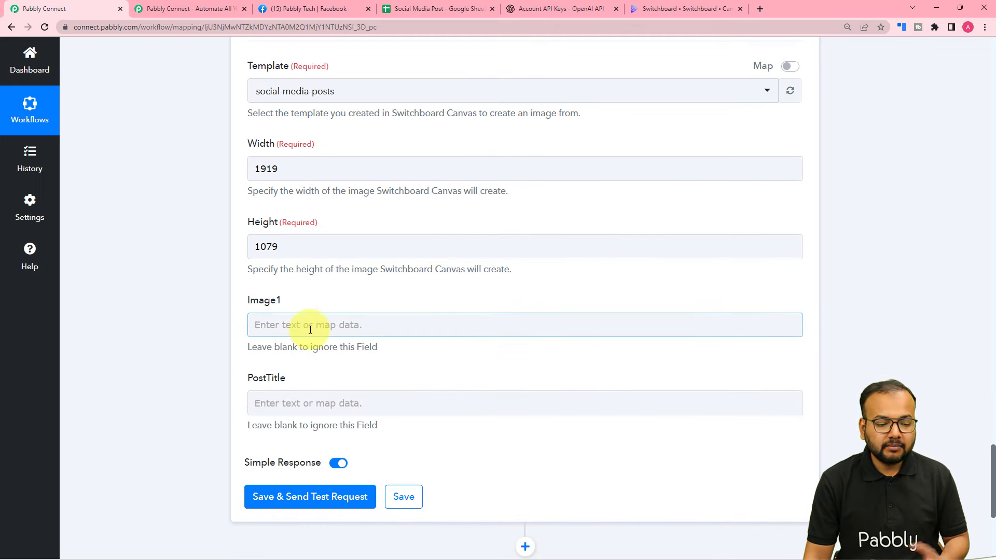
{"action": "left_click", "coordinate": [259, 402]}
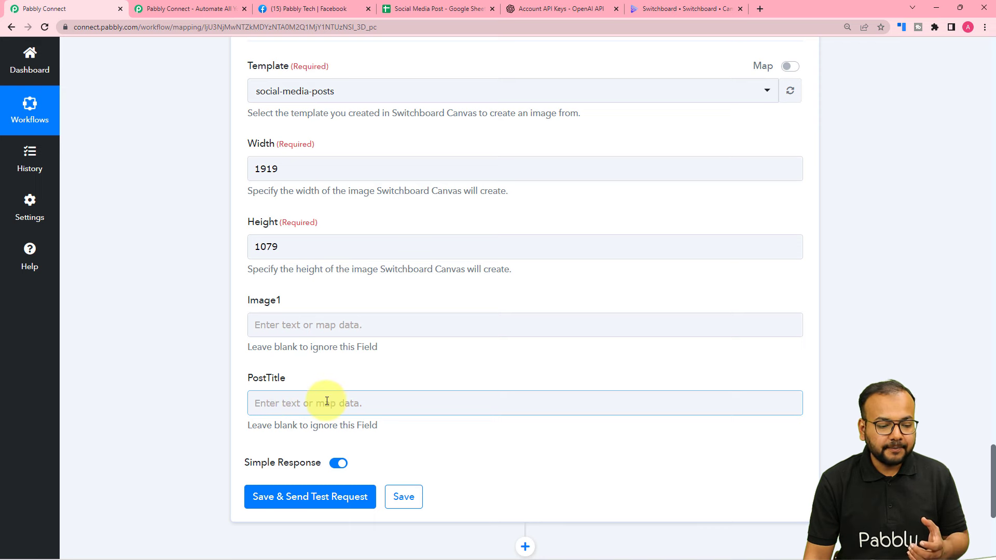
{"action": "left_click", "coordinate": [661, 9]}
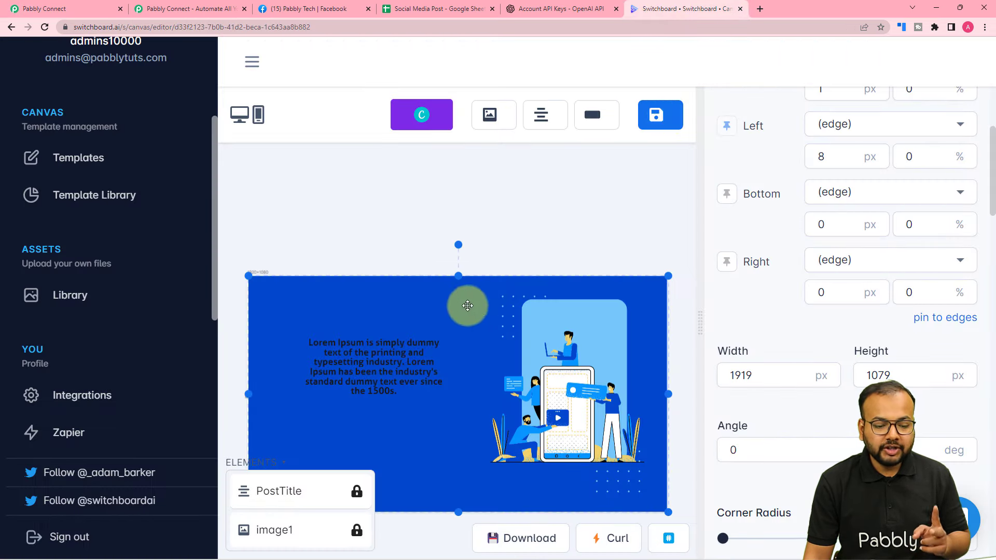
{"action": "left_click", "coordinate": [393, 351]}
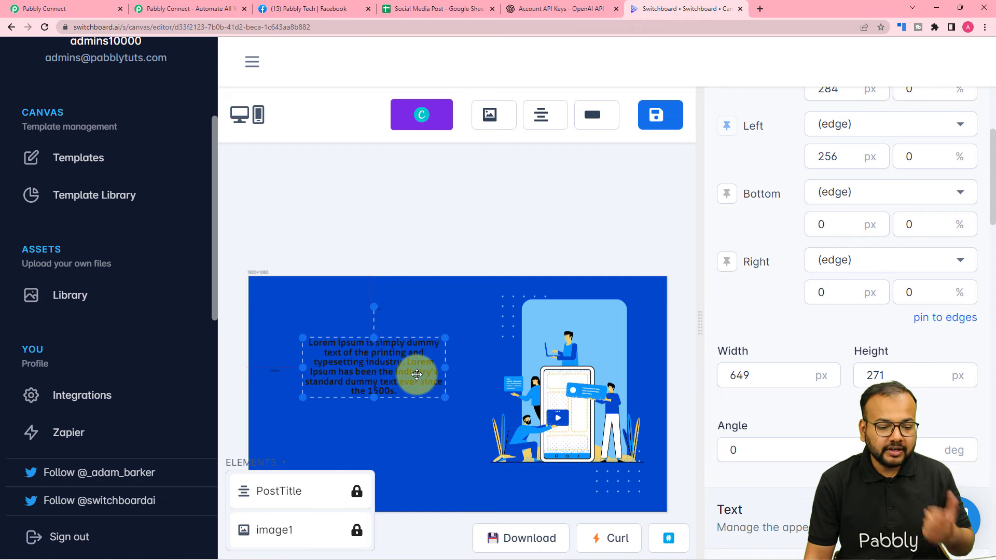
{"action": "scroll", "coordinate": [743, 335], "scroll_direction": "up", "scroll_amount": 4}
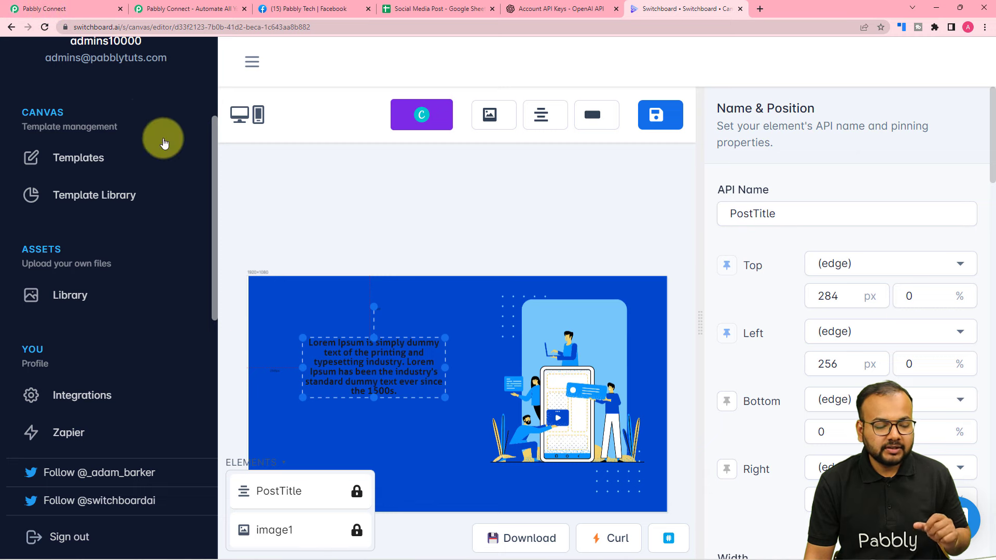
Return to Pabbly Connect and read through the Choices 0 Text value in the OpenAI response to judge its length for PostTitle.
{"action": "left_click", "coordinate": [89, 10]}
{"action": "left_click", "coordinate": [294, 403]}
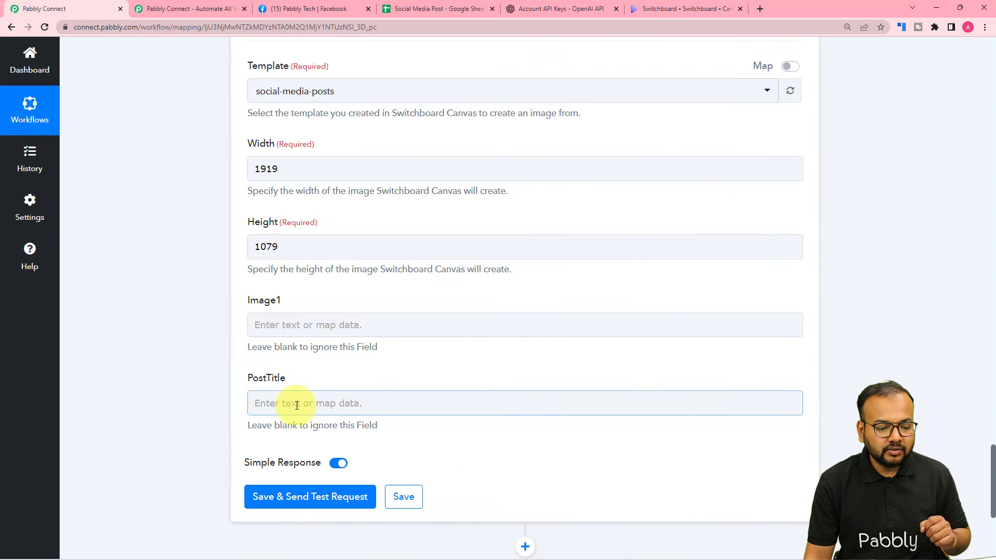
{"action": "scroll", "coordinate": [300, 361], "scroll_direction": "down", "scroll_amount": 1}
{"action": "scroll", "coordinate": [162, 310], "scroll_direction": "up", "scroll_amount": 13}
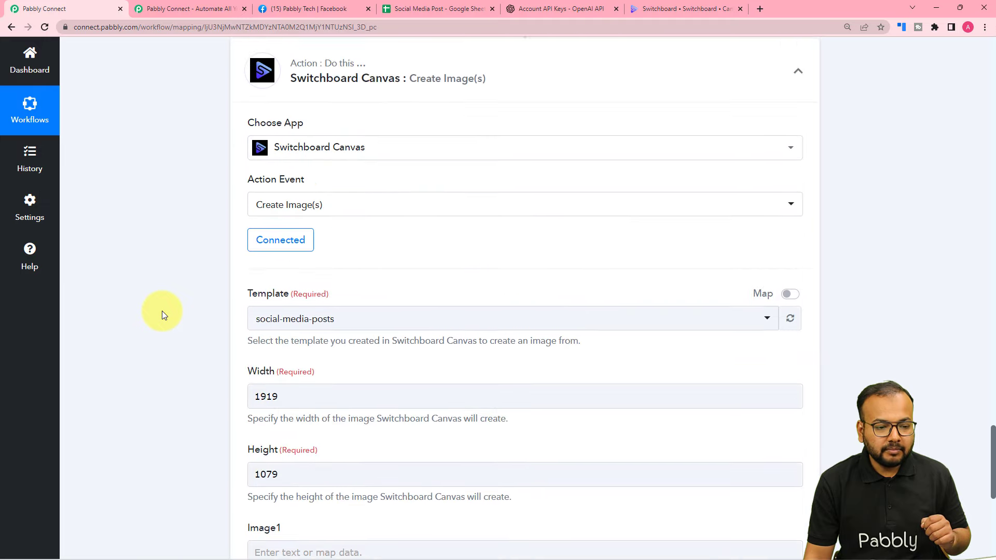
{"action": "scroll", "coordinate": [162, 310], "scroll_direction": "up", "scroll_amount": 2}
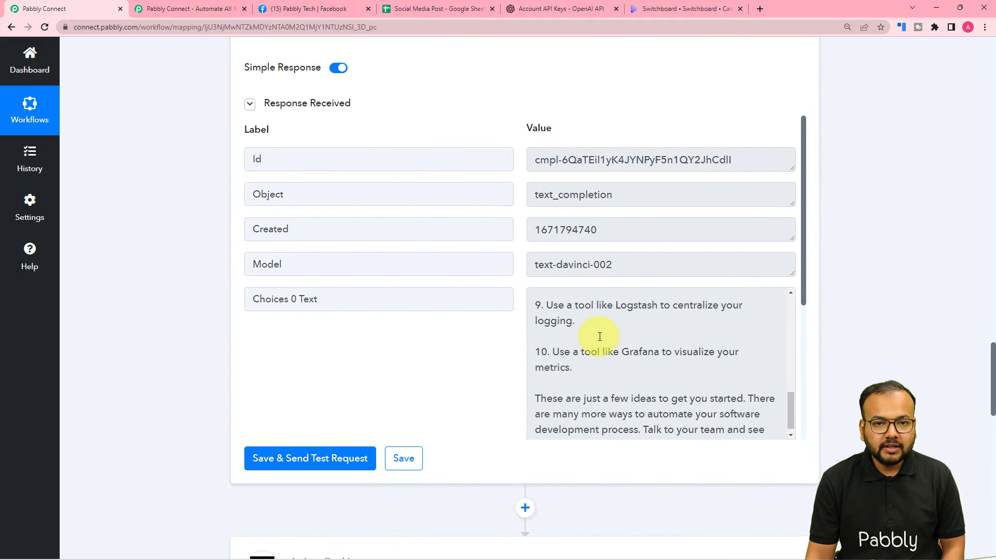
{"action": "scroll", "coordinate": [599, 337], "scroll_direction": "up", "scroll_amount": 5}
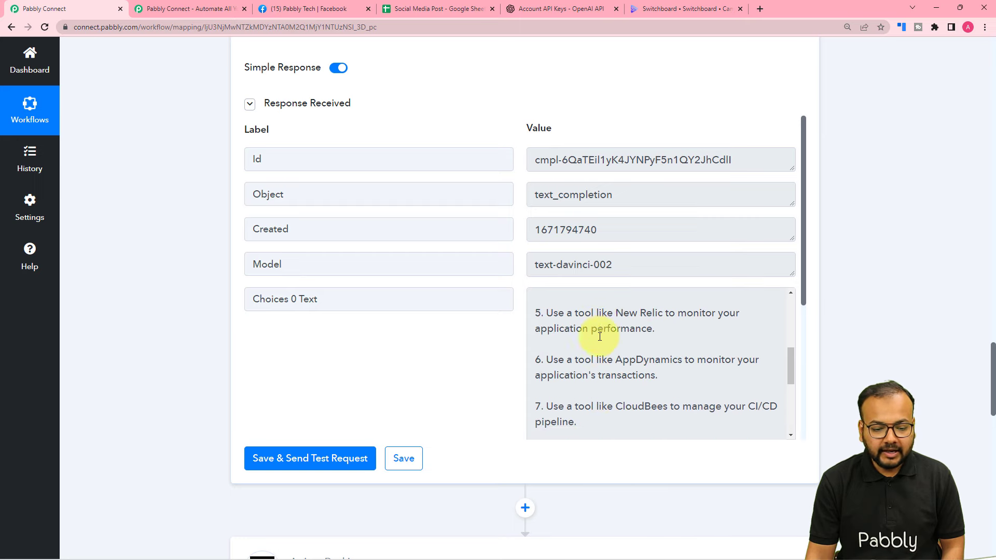
{"action": "scroll", "coordinate": [599, 337], "scroll_direction": "up", "scroll_amount": 5}
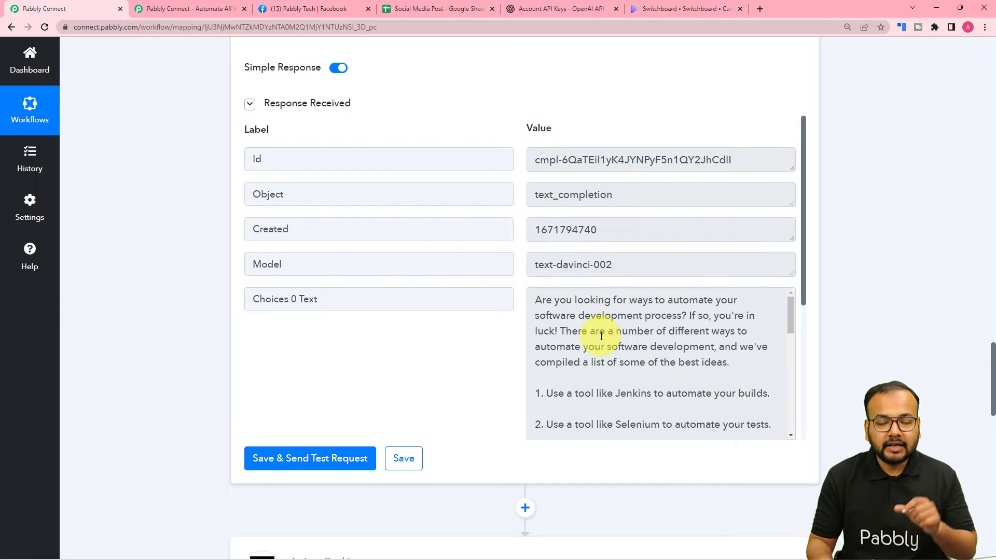
{"action": "scroll", "coordinate": [601, 337], "scroll_direction": "down", "scroll_amount": 3}
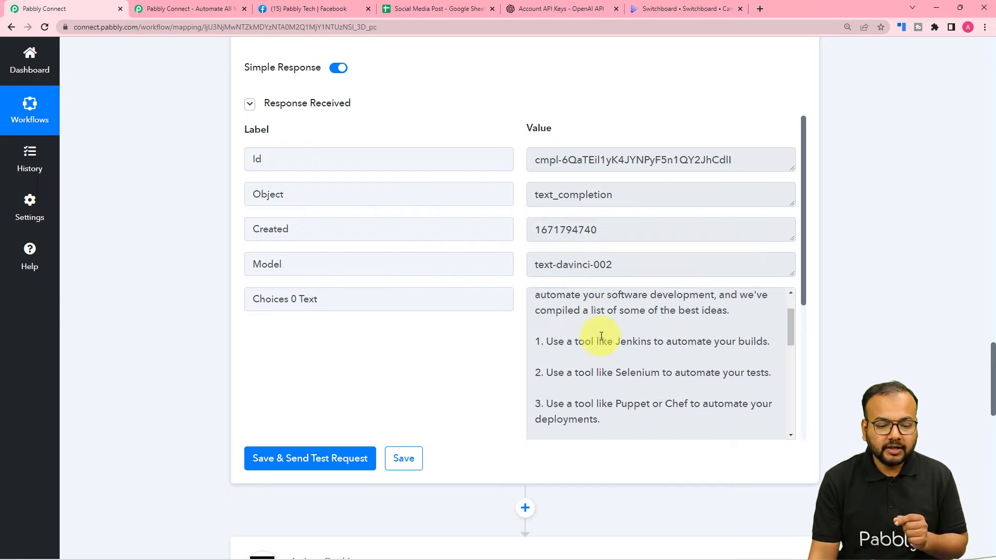
{"action": "scroll", "coordinate": [182, 316], "scroll_direction": "down", "scroll_amount": 3}
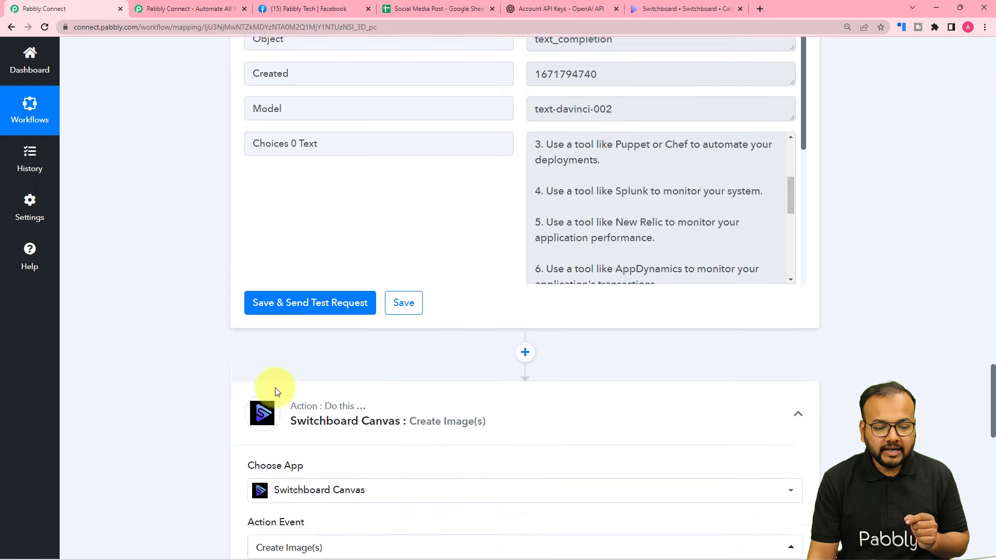
Add a Text Formatter by Pabbly action with the Truncate event between the OpenAI and Switchboard Canvas steps, and connect it.
{"action": "left_click", "coordinate": [525, 352]}
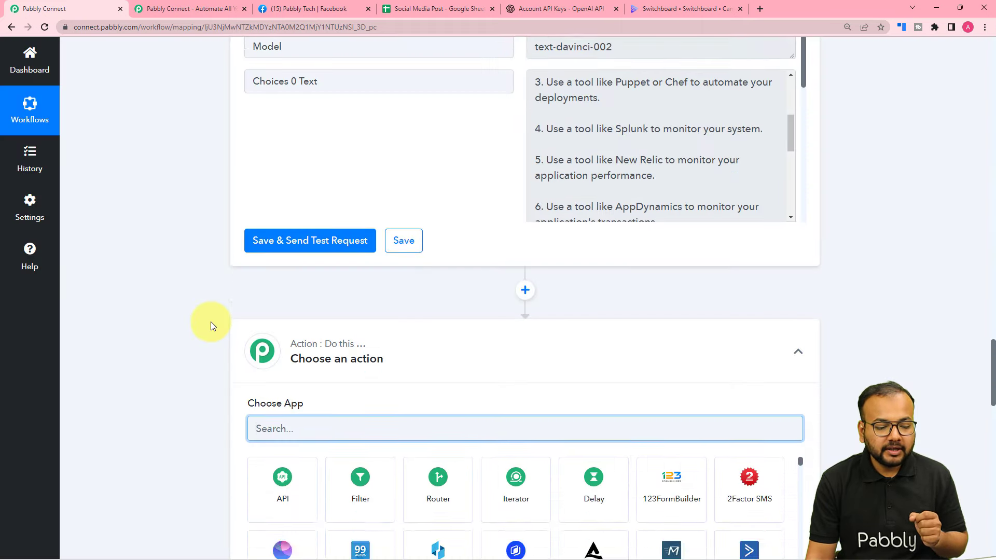
{"action": "type", "text": "text"}
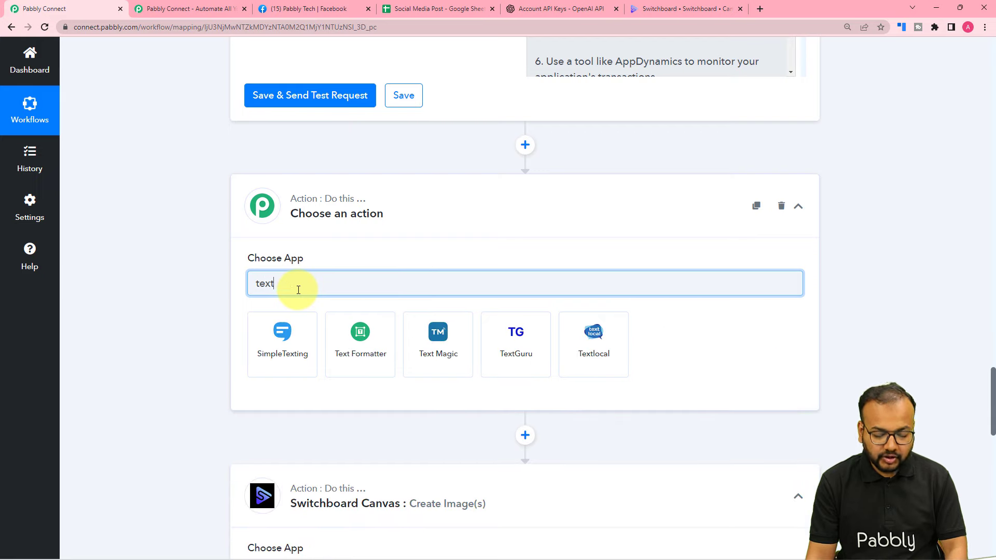
{"action": "left_click", "coordinate": [356, 364]}
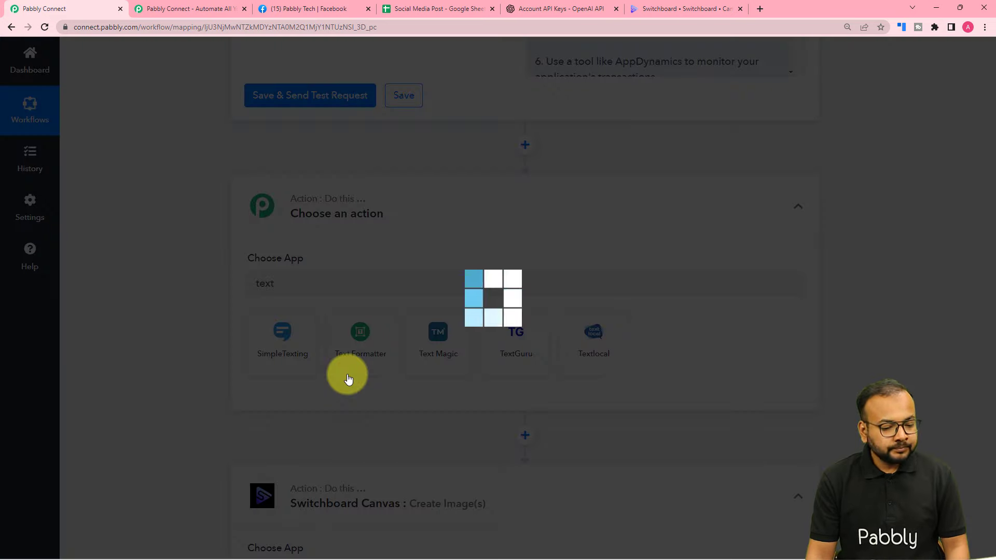
{"action": "scroll", "coordinate": [220, 321], "scroll_direction": "down", "scroll_amount": 3}
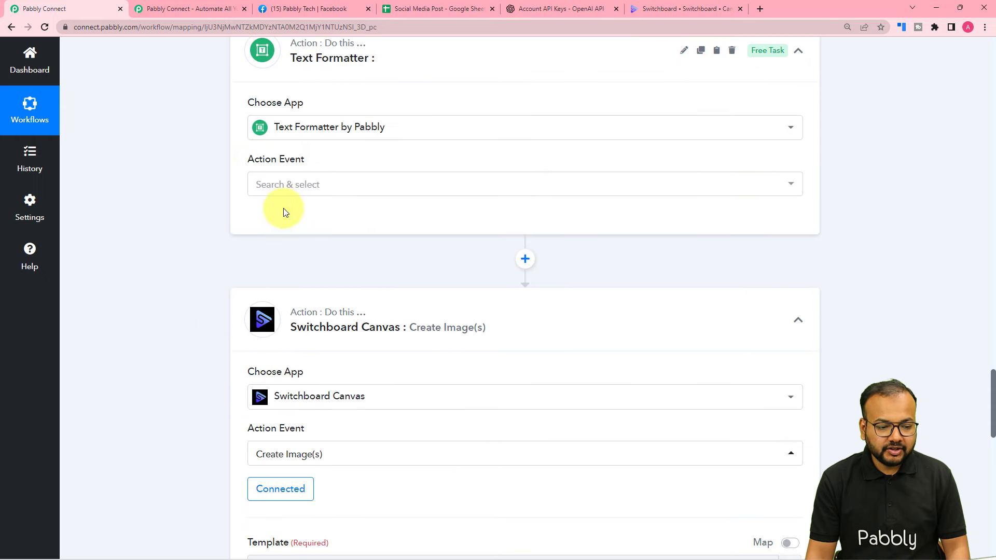
{"action": "left_click", "coordinate": [306, 185]}
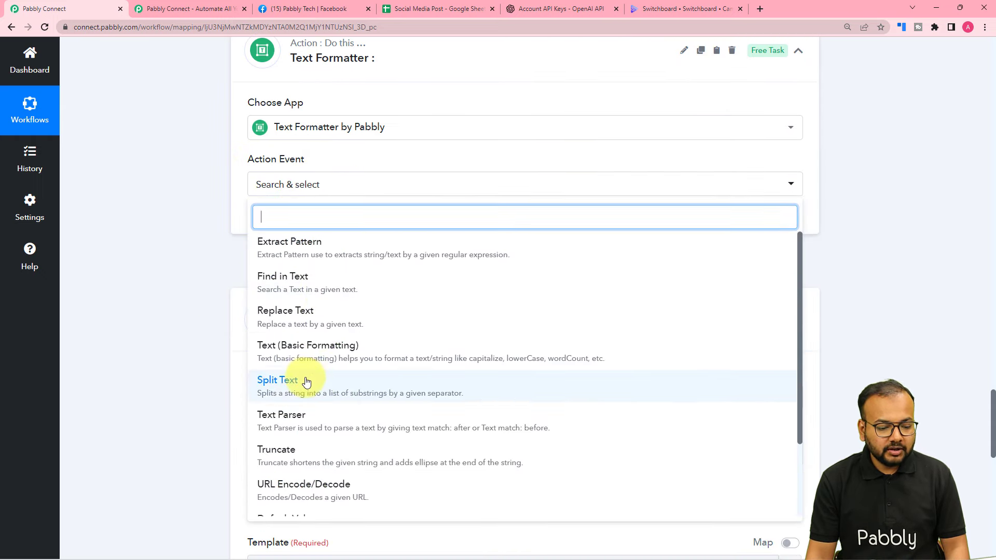
{"action": "scroll", "coordinate": [288, 385], "scroll_direction": "down", "scroll_amount": 1}
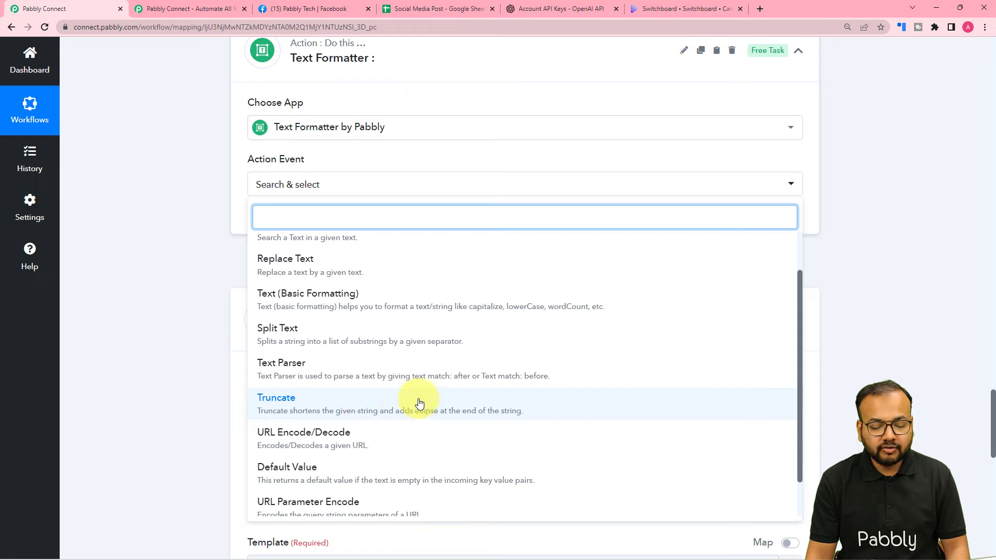
{"action": "left_click", "coordinate": [345, 400]}
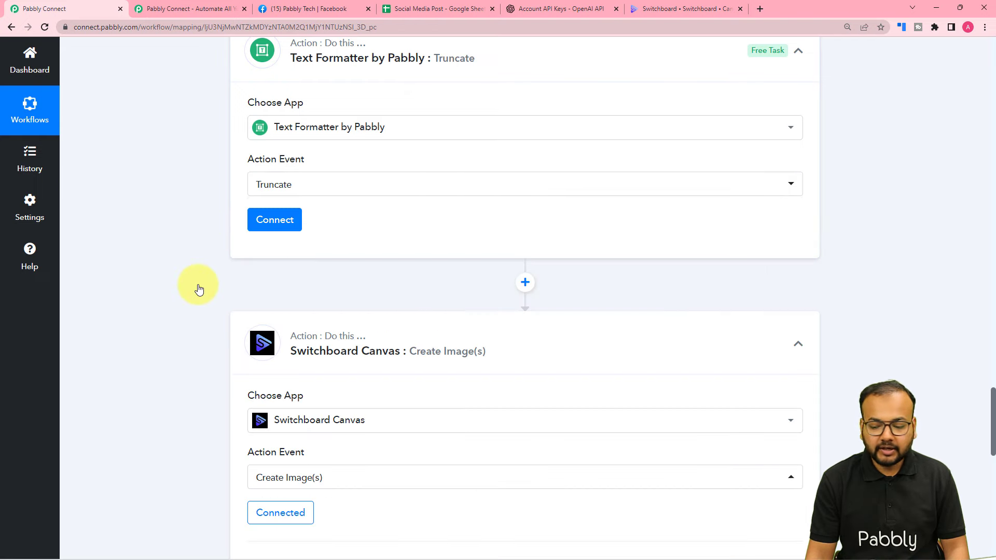
{"action": "left_click", "coordinate": [262, 222]}
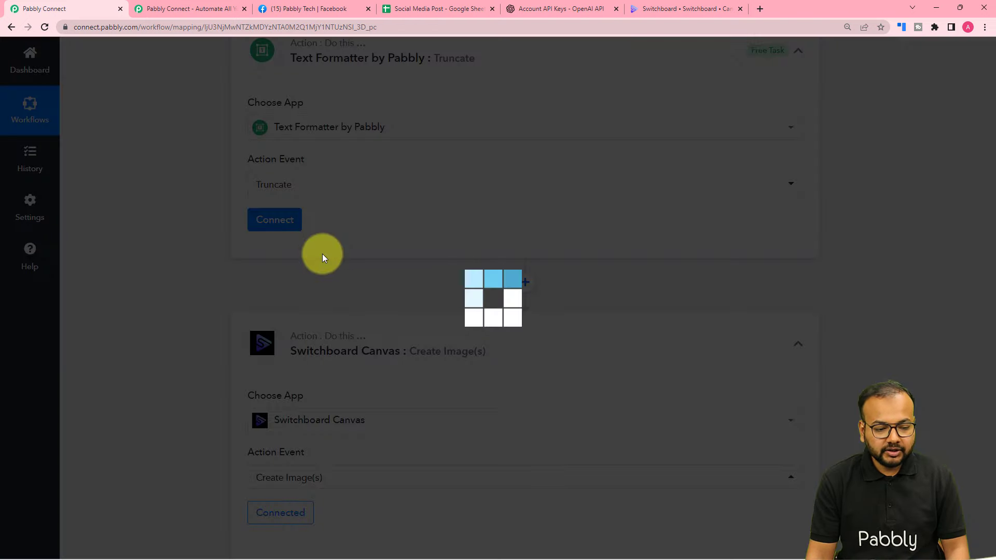
Map the OpenAI response's Choices 0 Text into the Text field of the Text Formatter Truncate action.
{"action": "scroll", "coordinate": [195, 279], "scroll_direction": "down", "scroll_amount": 1}
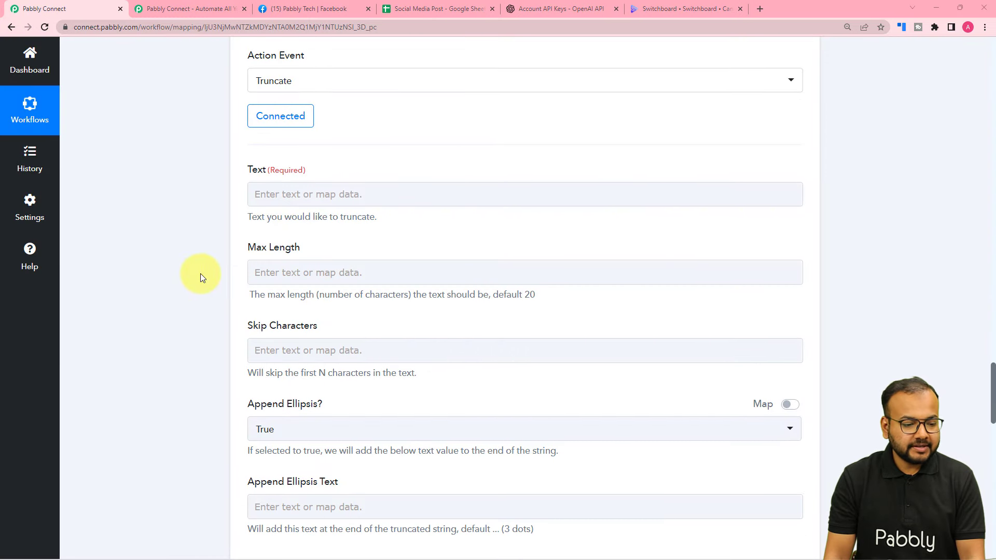
{"action": "left_click", "coordinate": [358, 194]}
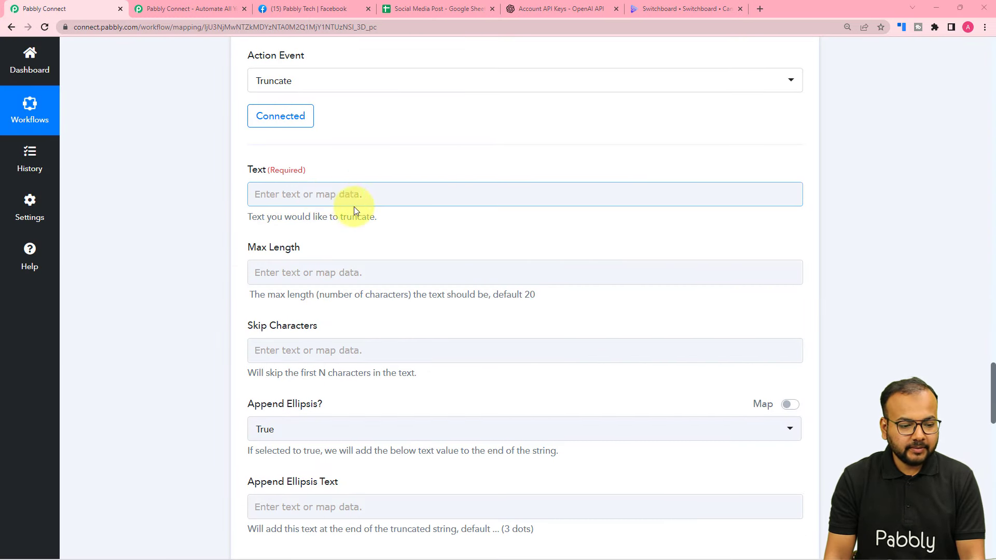
{"action": "scroll", "coordinate": [398, 222], "scroll_direction": "up", "scroll_amount": 9}
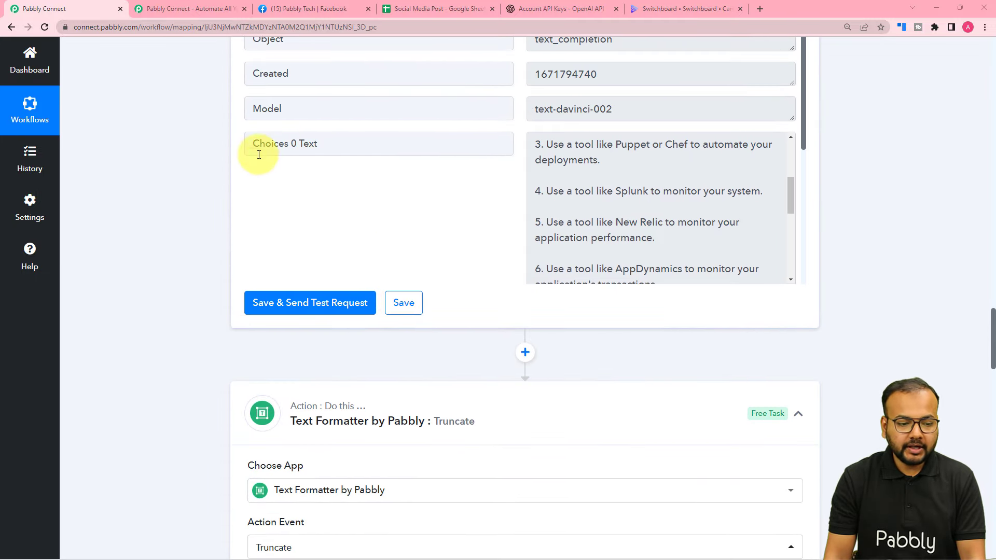
{"action": "scroll", "coordinate": [207, 166], "scroll_direction": "down", "scroll_amount": 9}
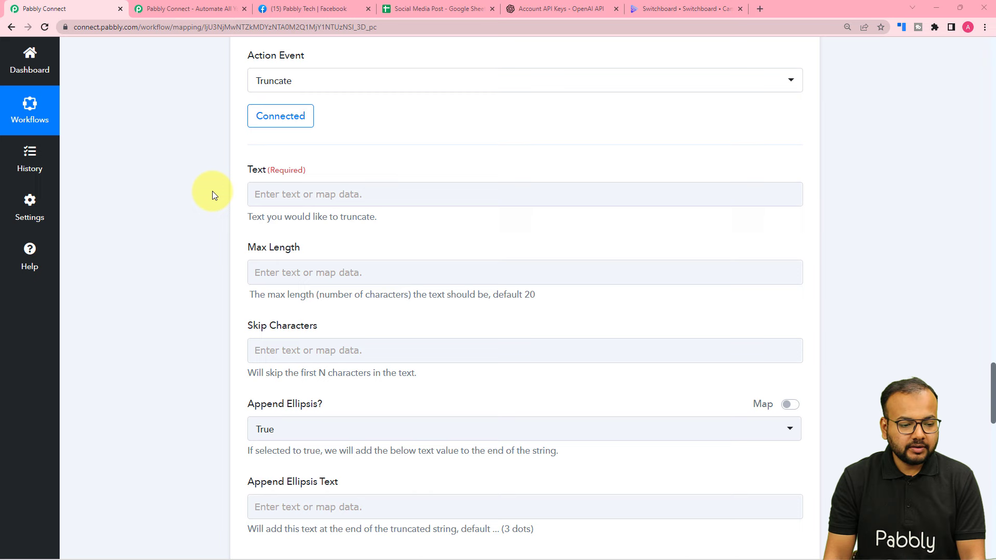
{"action": "left_click", "coordinate": [282, 191]}
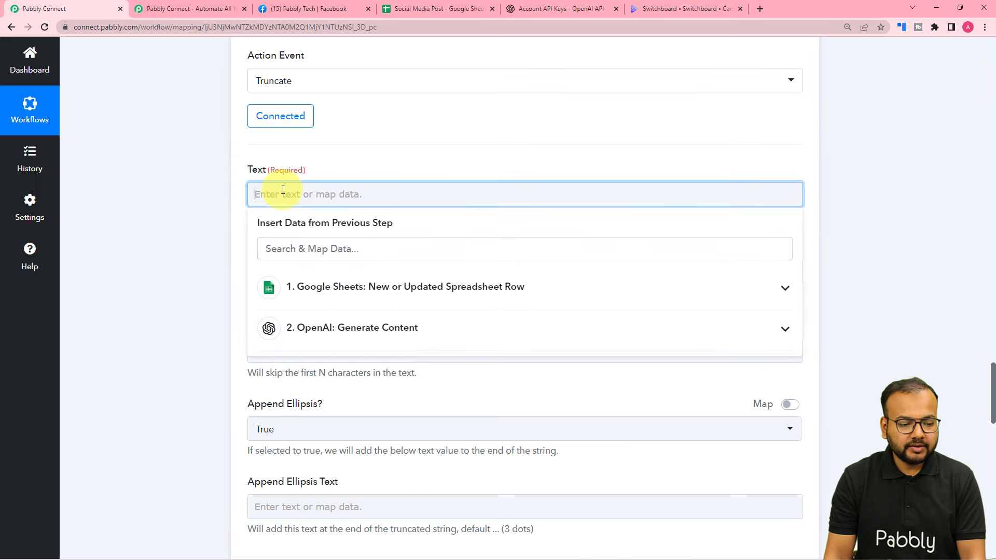
{"action": "left_click", "coordinate": [337, 332]}
{"action": "left_click", "coordinate": [304, 463]}
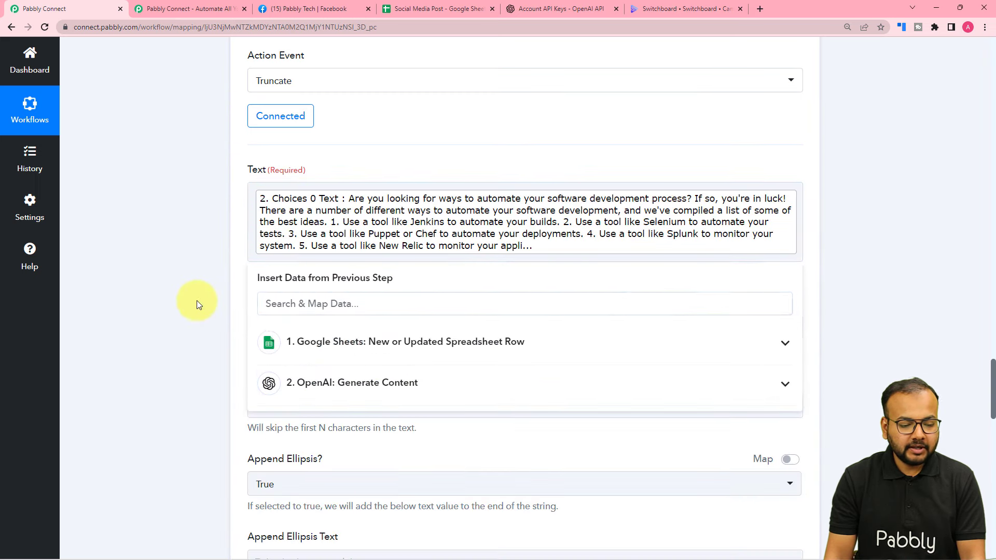
{"action": "left_click", "coordinate": [197, 302]}
Set the Truncate action's Max Length to 100.
{"action": "scroll", "coordinate": [197, 302], "scroll_direction": "down", "scroll_amount": 1}
{"action": "scroll", "coordinate": [197, 301], "scroll_direction": "down", "scroll_amount": 2}
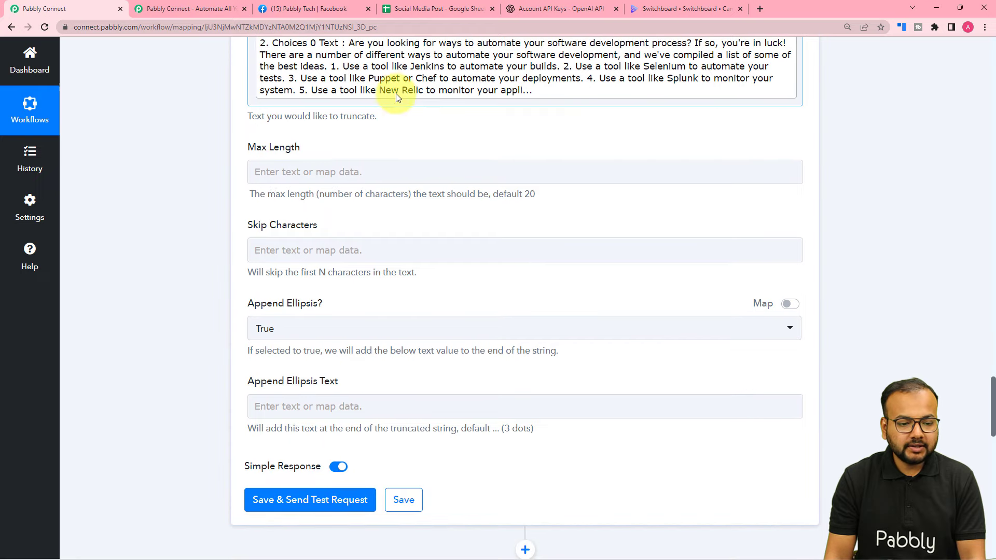
{"action": "left_click", "coordinate": [386, 174]}
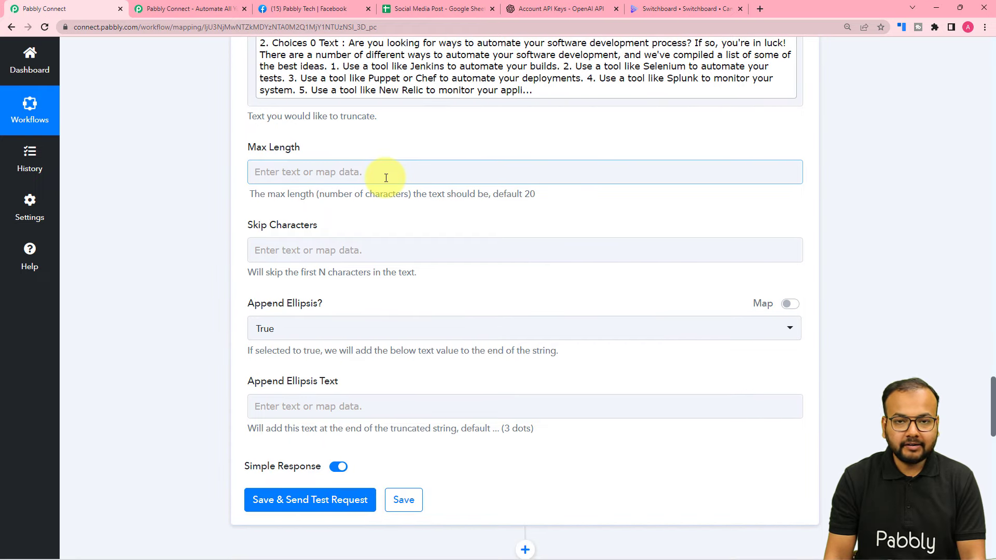
{"action": "left_click", "coordinate": [386, 177]}
{"action": "left_click", "coordinate": [285, 147]}
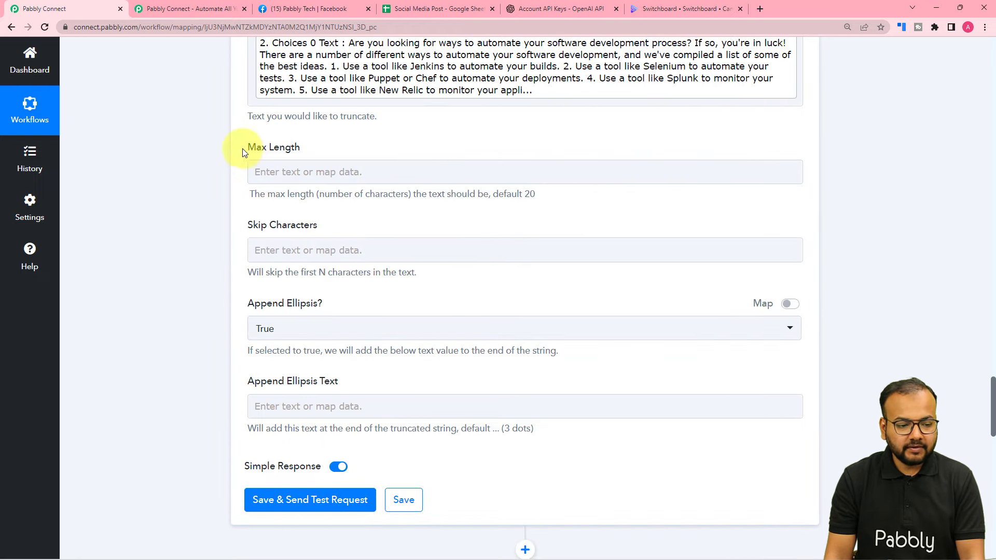
{"action": "left_click", "coordinate": [328, 173]}
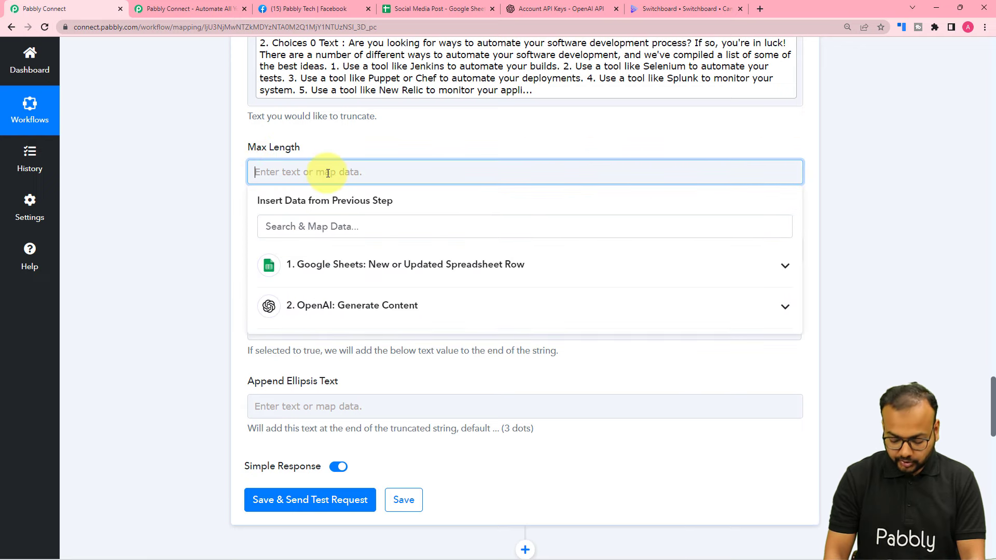
{"action": "type", "text": "100"}
{"action": "left_click", "coordinate": [341, 151]}
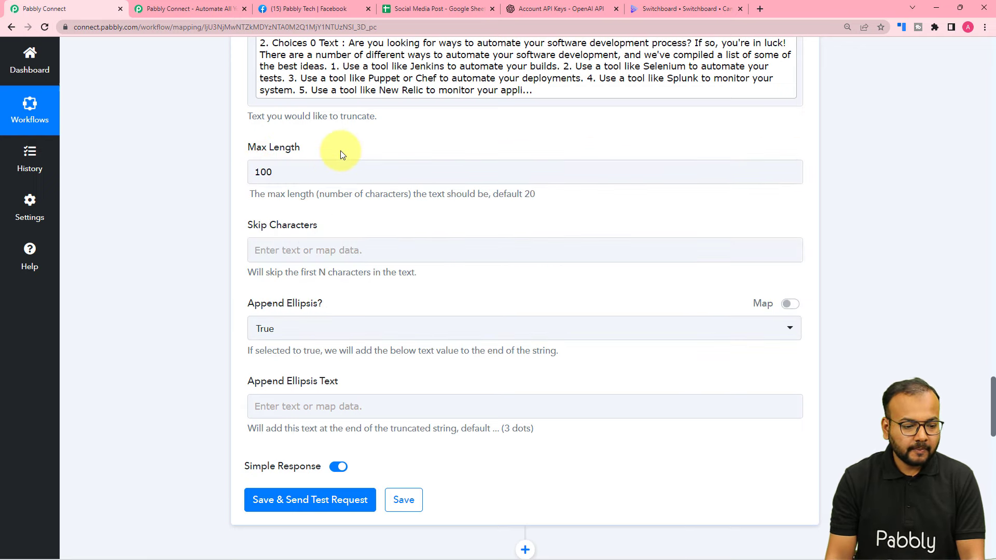
Set the Truncate action's Append Ellipsis Text to "...Read full article from the caption.".
{"action": "scroll", "coordinate": [349, 251], "scroll_direction": "down", "scroll_amount": 1}
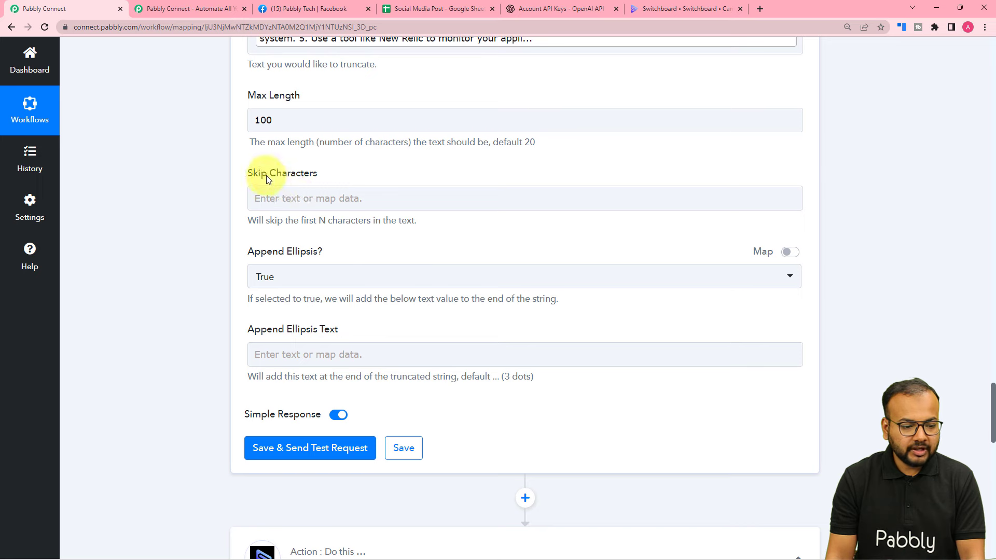
{"action": "scroll", "coordinate": [356, 215], "scroll_direction": "down", "scroll_amount": 2}
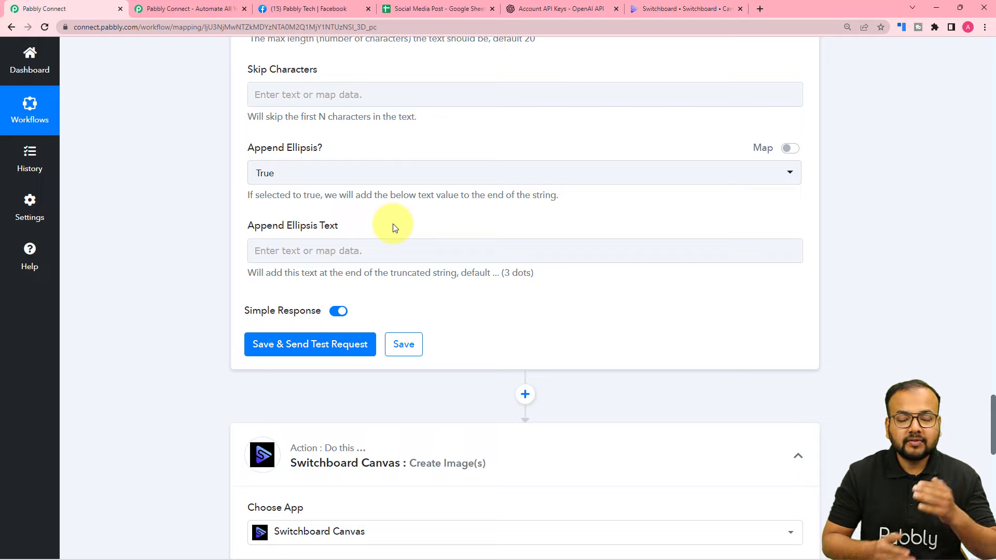
{"action": "left_click", "coordinate": [337, 258]}
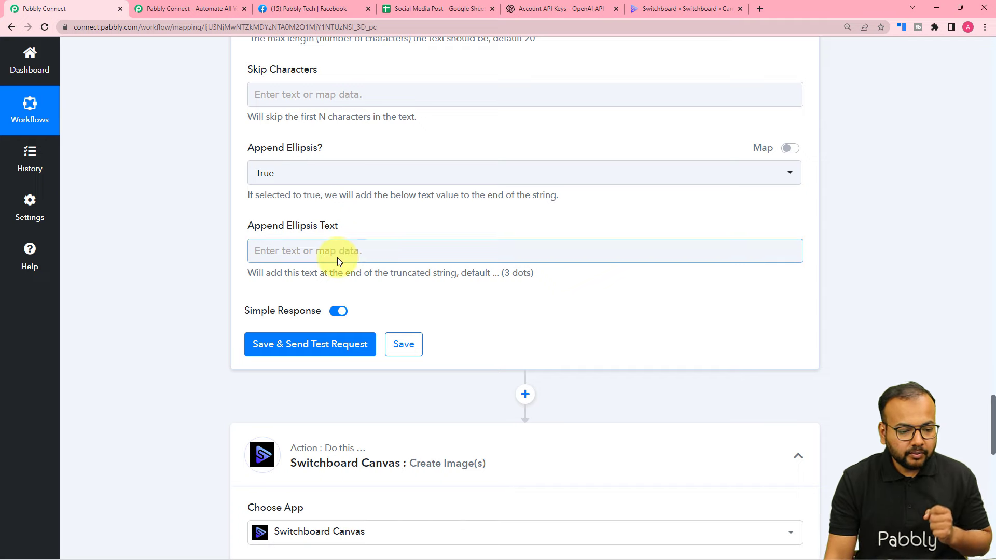
{"action": "type", "text": "..."}
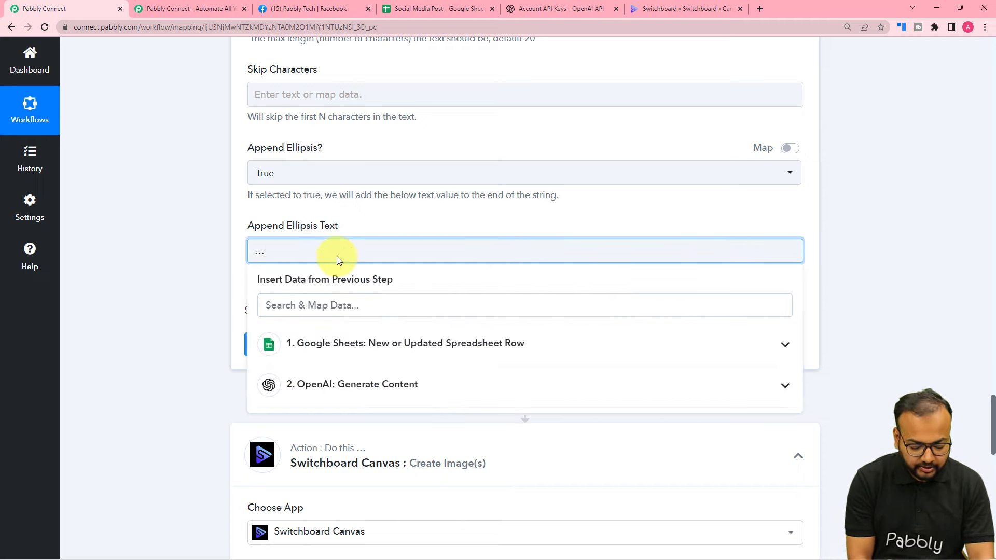
{"action": "type", "text": "Rea"}
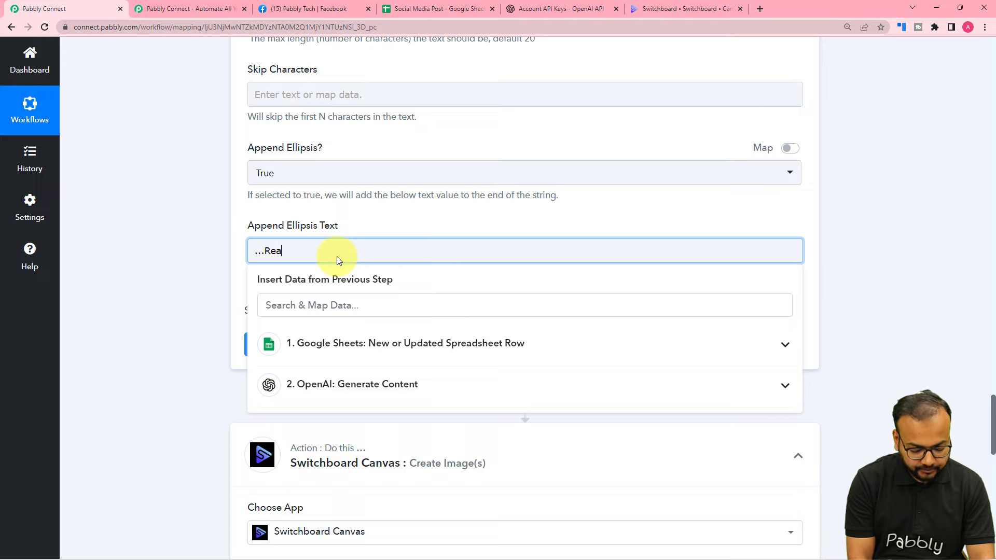
{"action": "type", "text": "d full artic"}
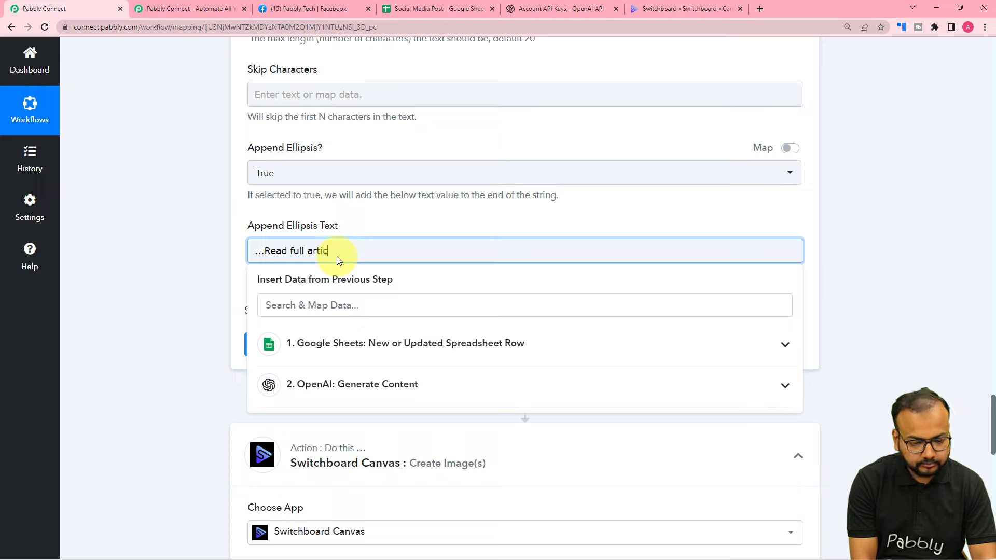
{"action": "type", "text": "le from t"}
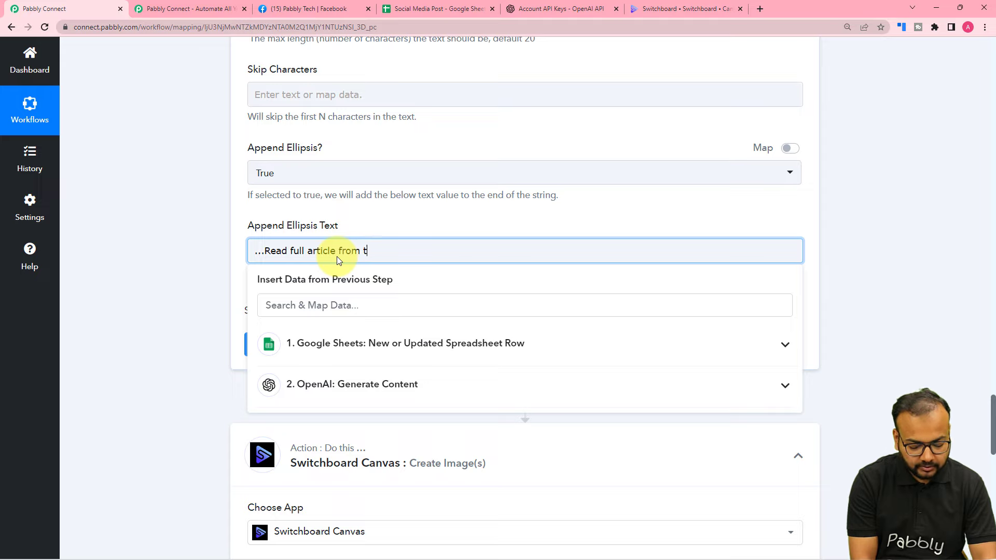
{"action": "type", "text": "he capt"}
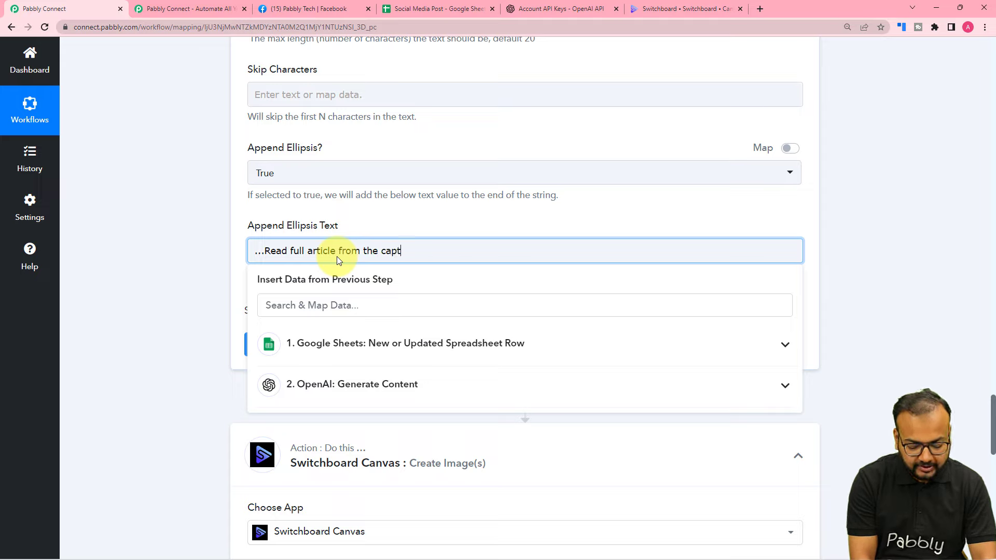
{"action": "type", "text": "ion."}
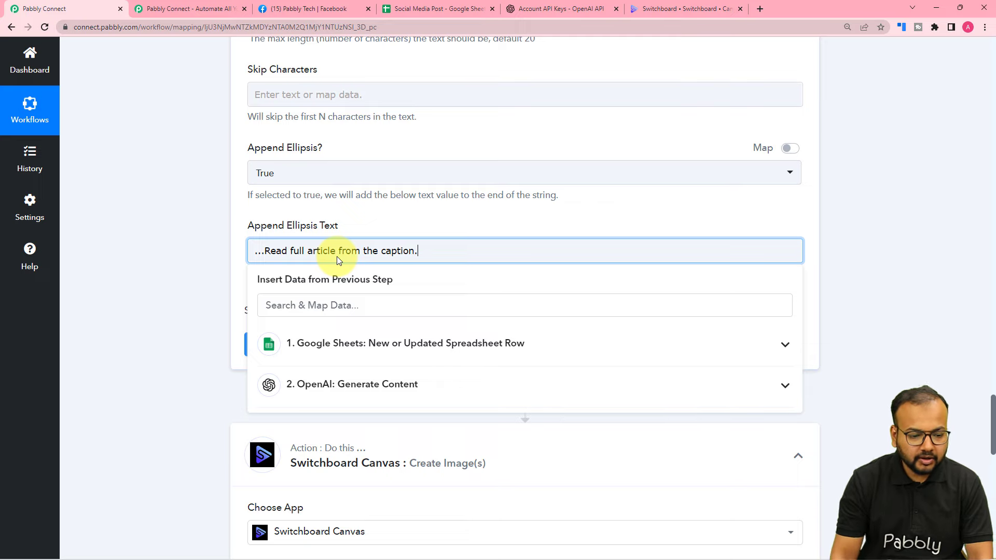
{"action": "left_click", "coordinate": [389, 215]}
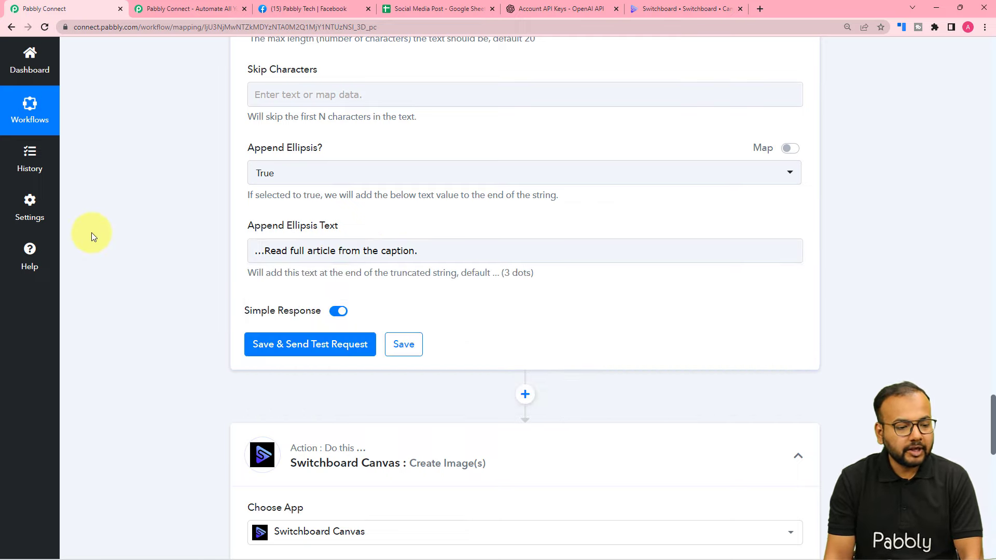
Save the Truncate action with a test request, and enlarge the returned Result value to read it in full.
{"action": "scroll", "coordinate": [140, 286], "scroll_direction": "down", "scroll_amount": 2}
{"action": "left_click", "coordinate": [251, 251]}
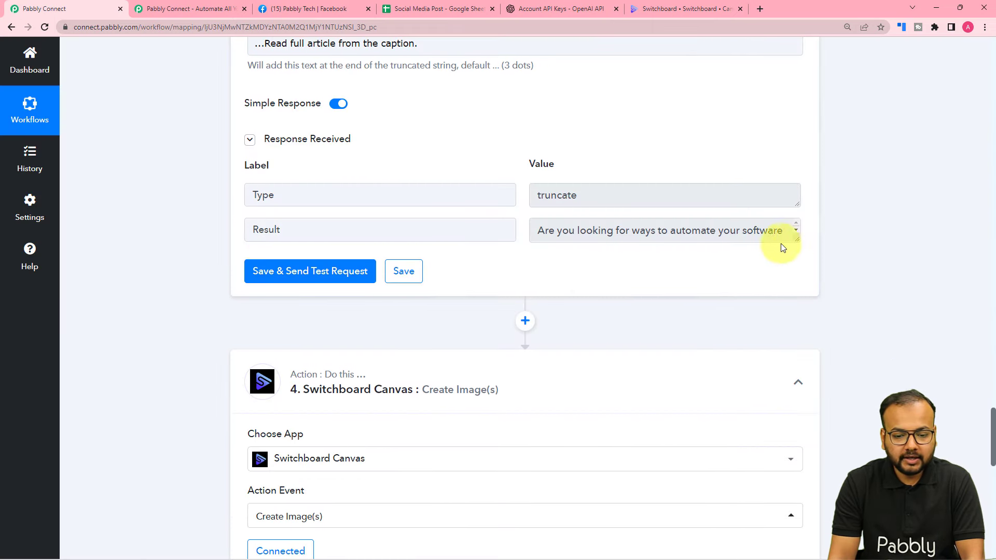
{"action": "left_click_drag", "start_coordinate": [796, 239], "coordinate": [806, 328]}
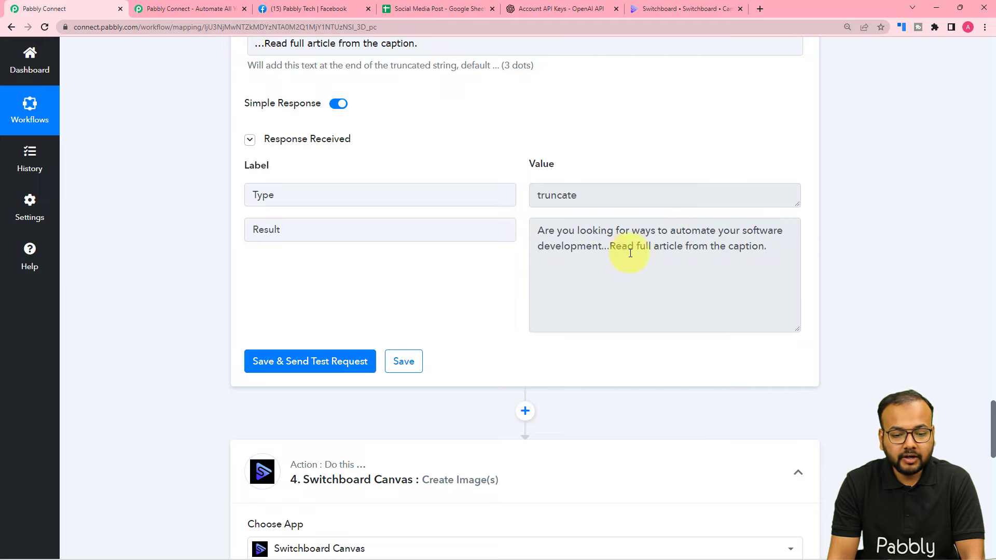
{"action": "scroll", "coordinate": [140, 248], "scroll_direction": "down", "scroll_amount": 3}
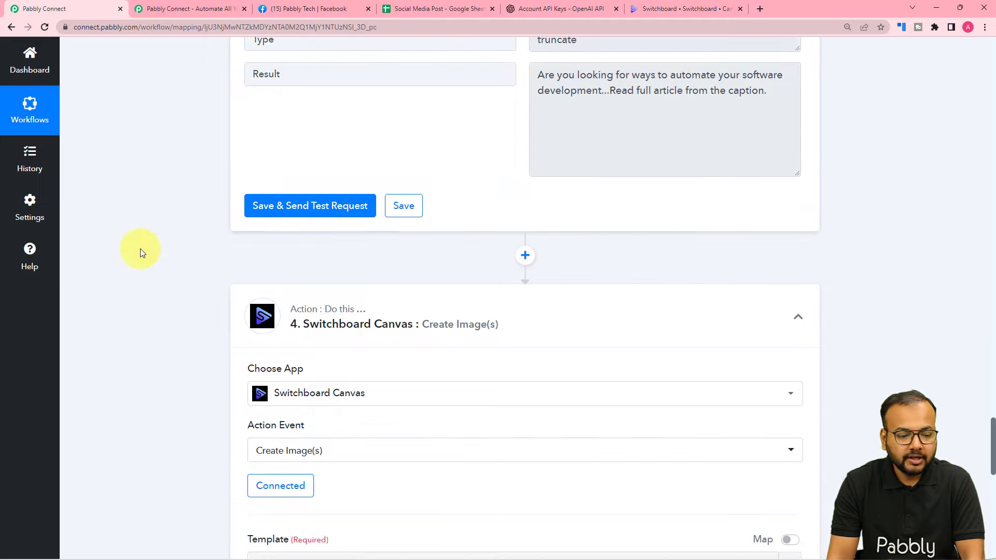
{"action": "scroll", "coordinate": [140, 249], "scroll_direction": "down", "scroll_amount": 10}
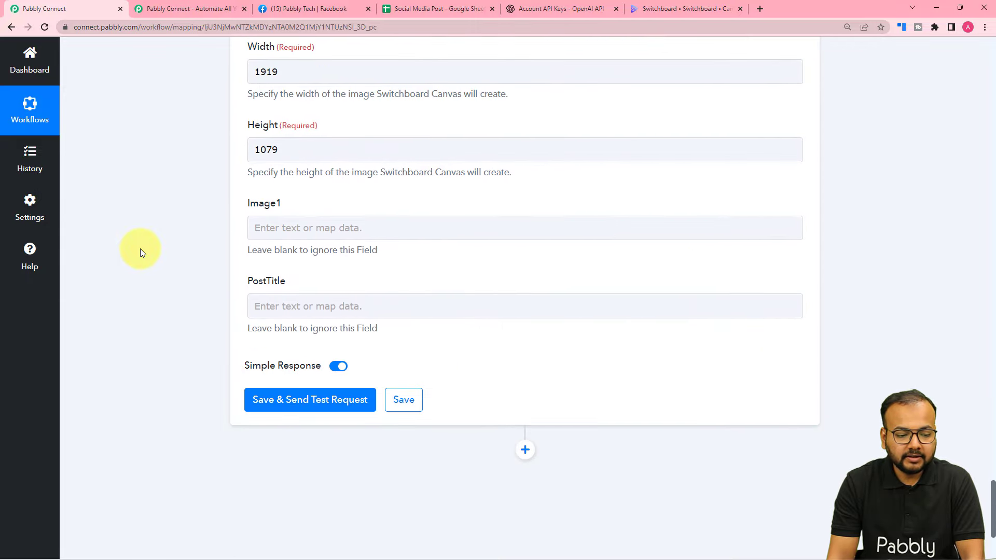
{"action": "left_click", "coordinate": [289, 305]}
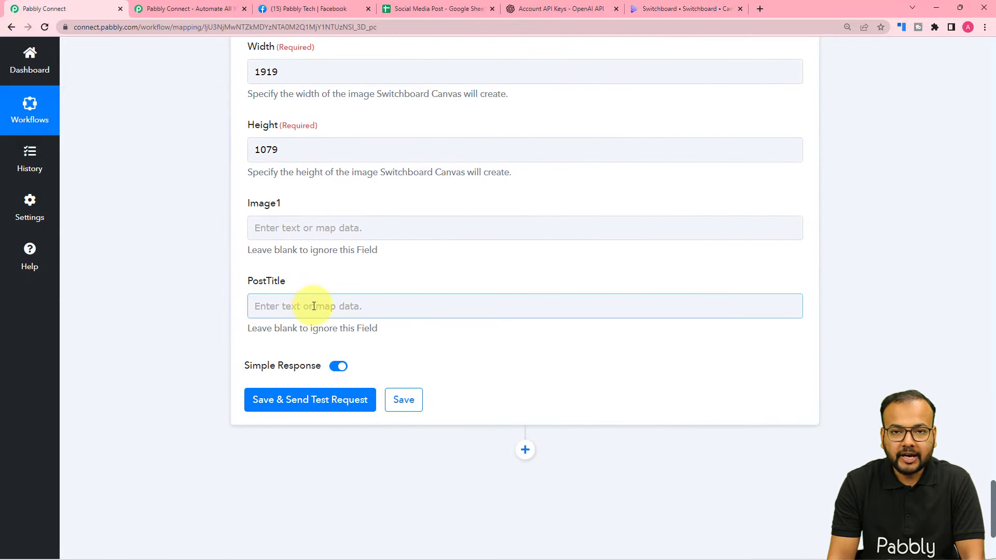
{"action": "left_click", "coordinate": [311, 306]}
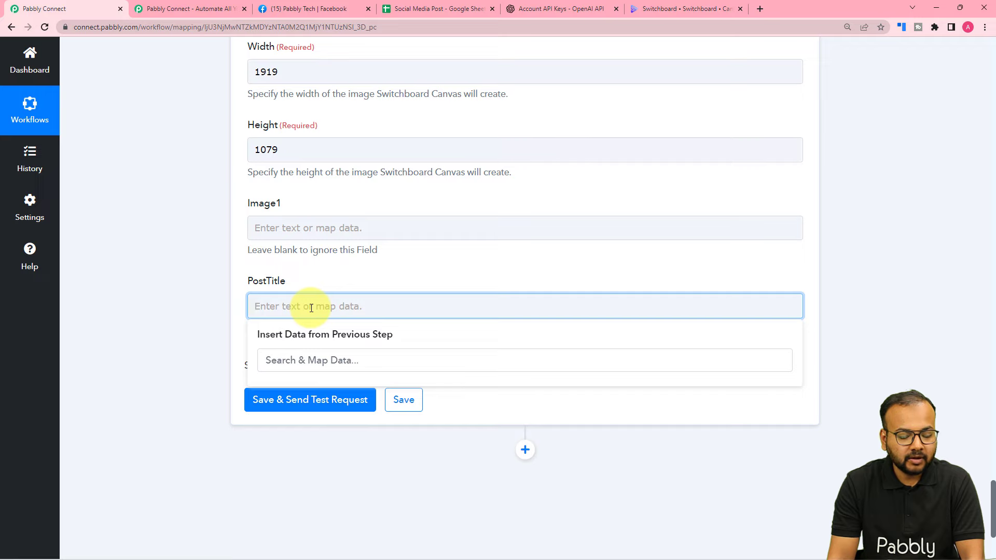
{"action": "left_click", "coordinate": [163, 293]}
Reconnect the Switchboard Canvas Create Image(s) action to refresh its available mapping data.
{"action": "scroll", "coordinate": [163, 294], "scroll_direction": "up", "scroll_amount": 8}
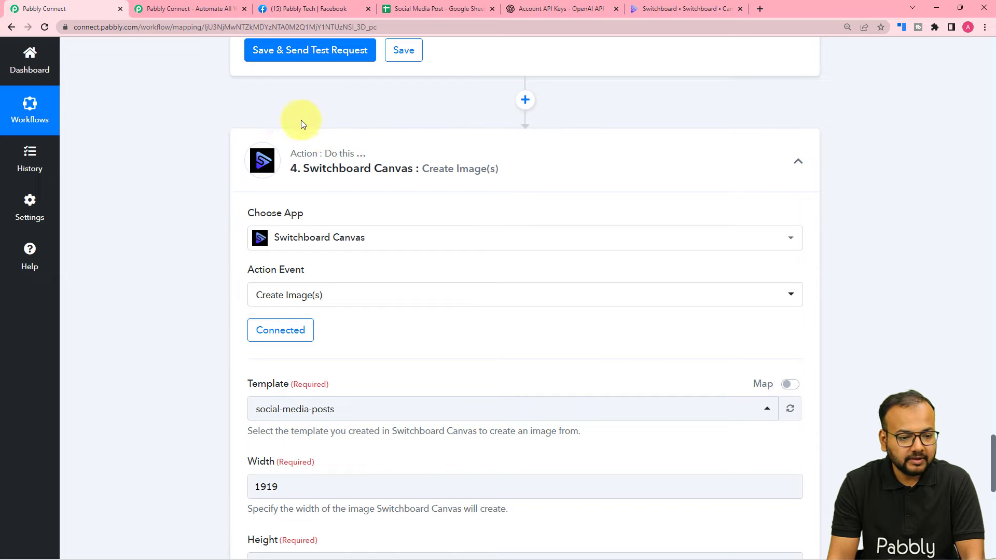
{"action": "scroll", "coordinate": [190, 136], "scroll_direction": "down", "scroll_amount": 2}
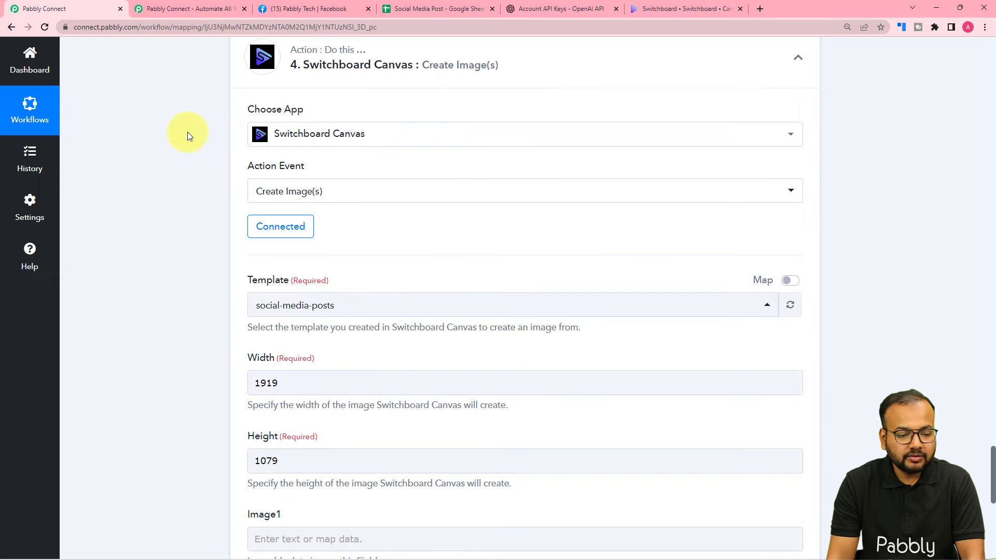
{"action": "scroll", "coordinate": [190, 137], "scroll_direction": "down", "scroll_amount": 2}
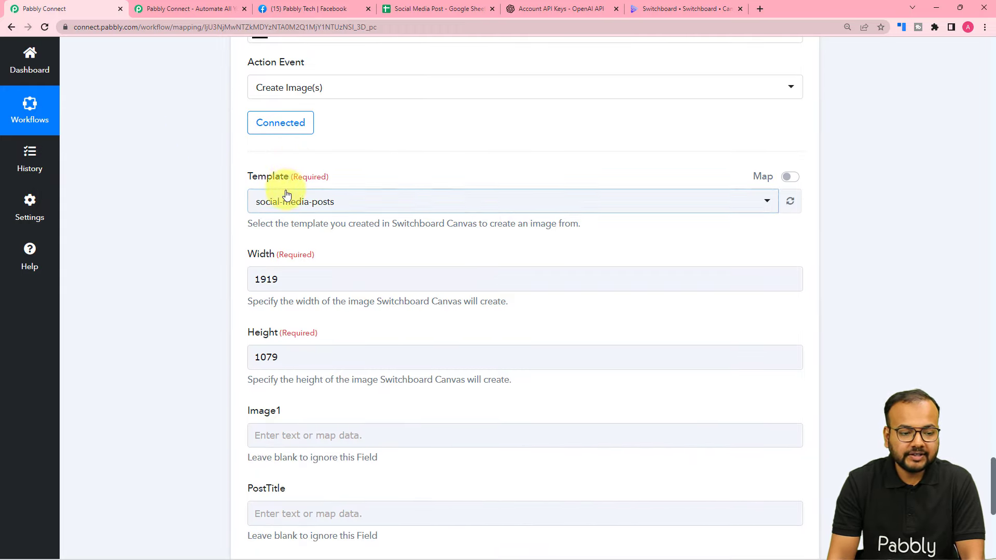
{"action": "left_click", "coordinate": [278, 126]}
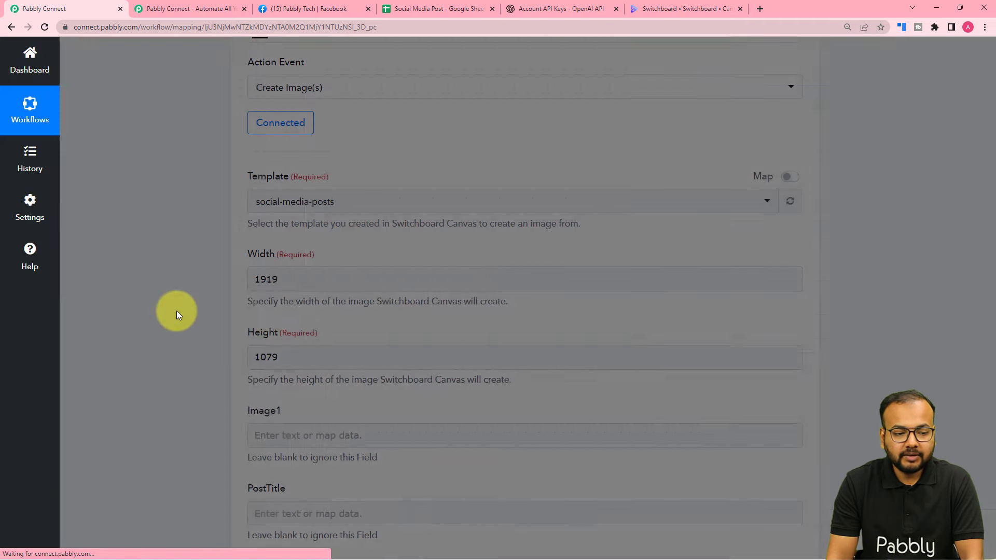
Map the Text Formatter Truncate step's Result into the Switchboard Canvas action's PostTitle field.
{"action": "scroll", "coordinate": [176, 310], "scroll_direction": "down", "scroll_amount": 2}
{"action": "scroll", "coordinate": [177, 310], "scroll_direction": "down", "scroll_amount": 3}
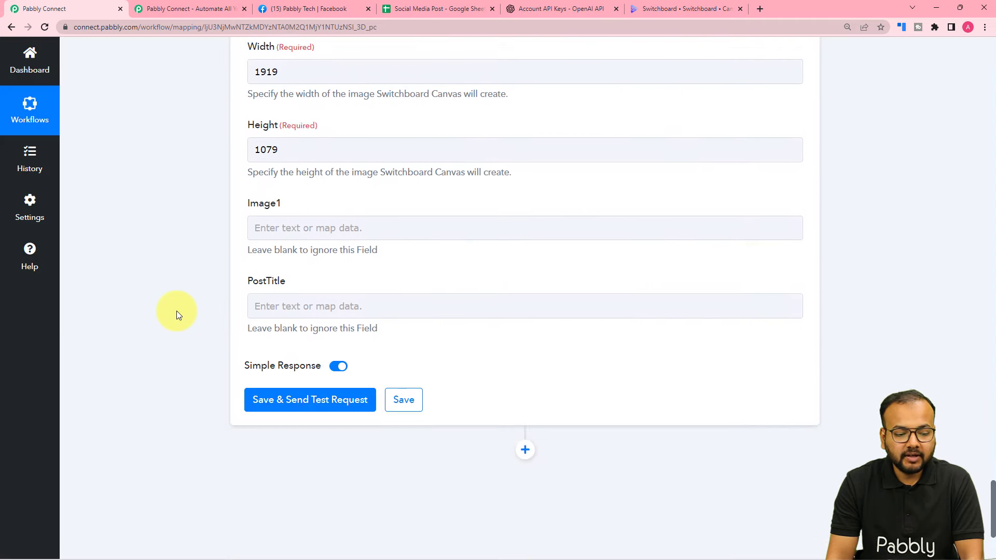
{"action": "left_click", "coordinate": [299, 254]}
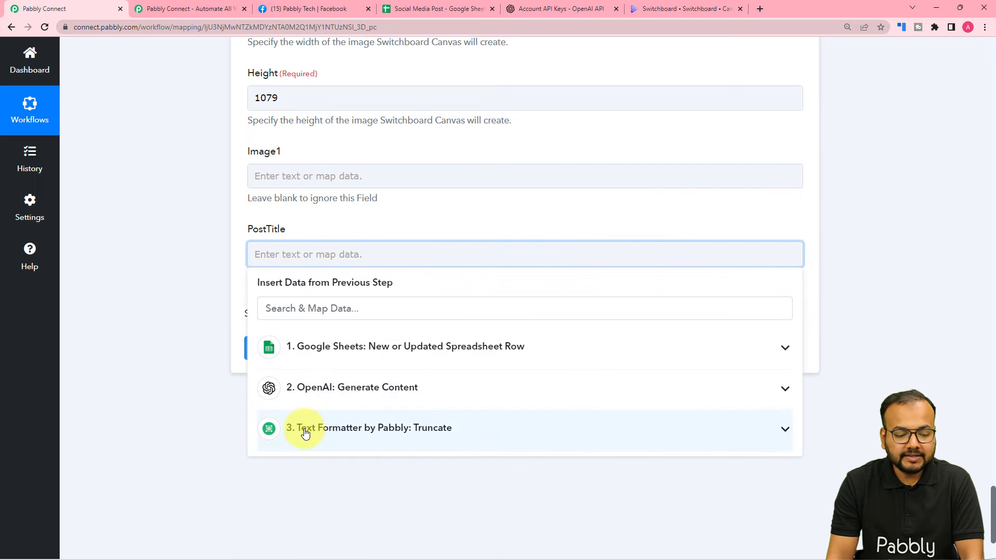
{"action": "left_click", "coordinate": [311, 429]}
{"action": "left_click", "coordinate": [296, 485]}
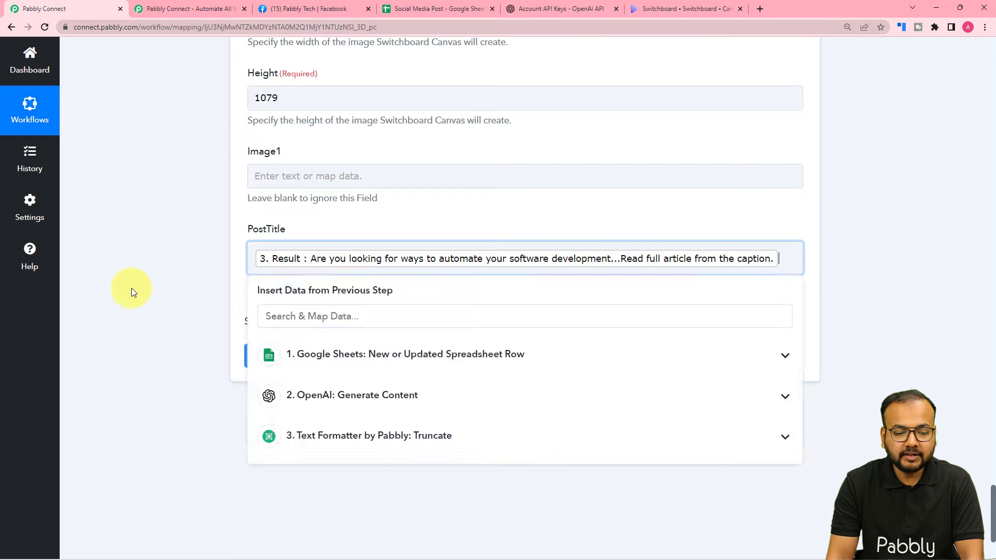
{"action": "left_click", "coordinate": [132, 288]}
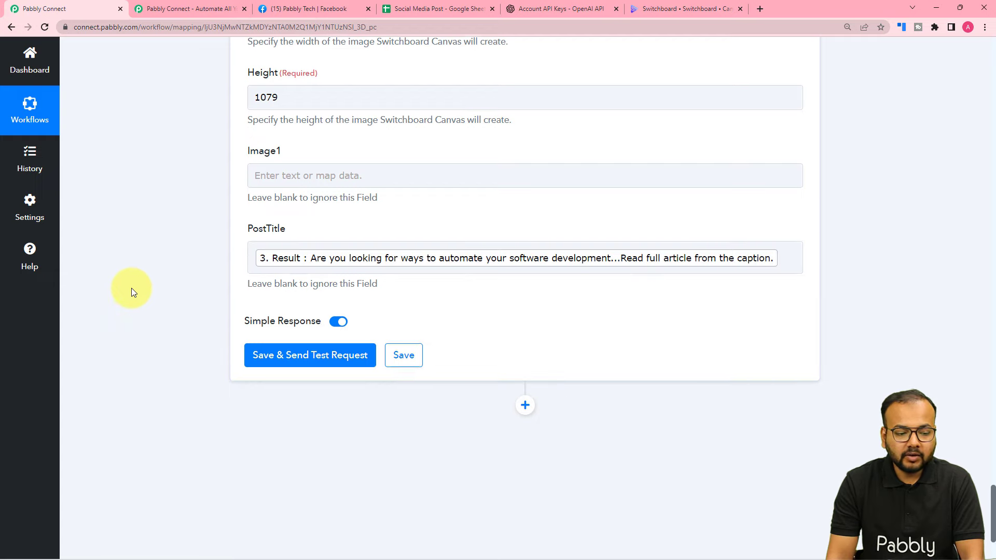
Save the Switchboard Canvas Create Image(s) action with a test request and bring up its response.
{"action": "scroll", "coordinate": [132, 288], "scroll_direction": "down", "scroll_amount": 2}
{"action": "left_click", "coordinate": [255, 258]}
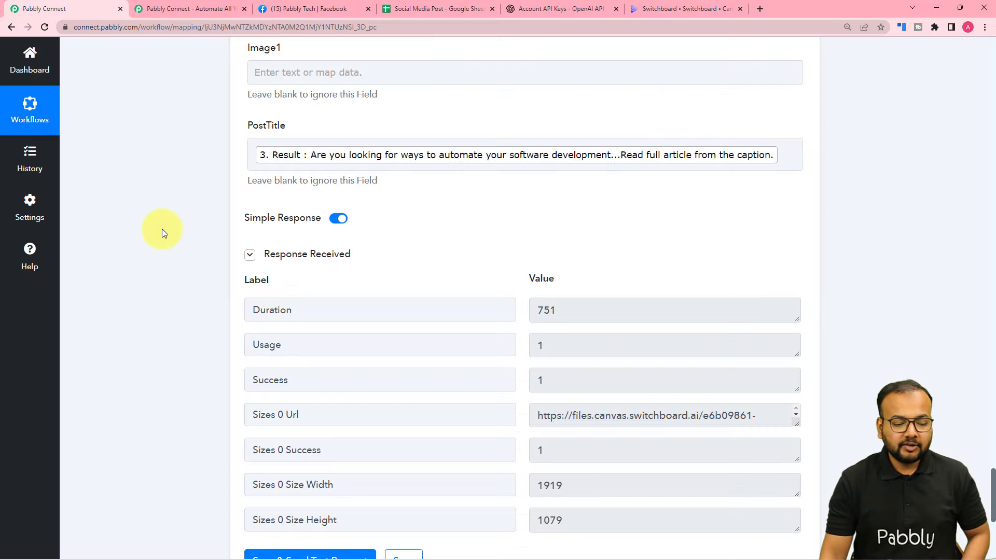
{"action": "scroll", "coordinate": [162, 228], "scroll_direction": "down", "scroll_amount": 4}
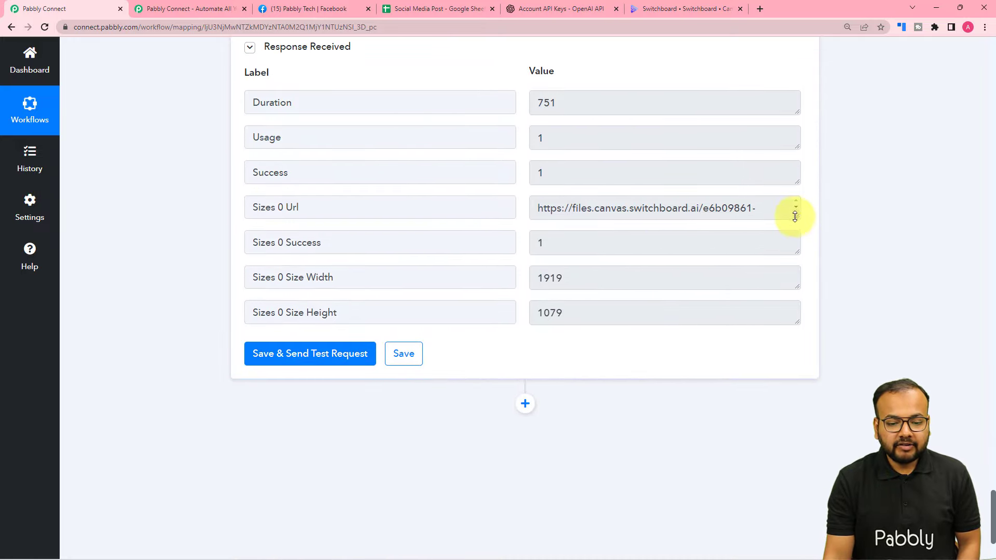
Open the generated image from the response's Sizes 0 Url value and compare it with the Switchboard template.
{"action": "left_click_drag", "start_coordinate": [792, 213], "coordinate": [778, 287]}
{"action": "left_click_drag", "start_coordinate": [657, 247], "coordinate": [534, 211]}
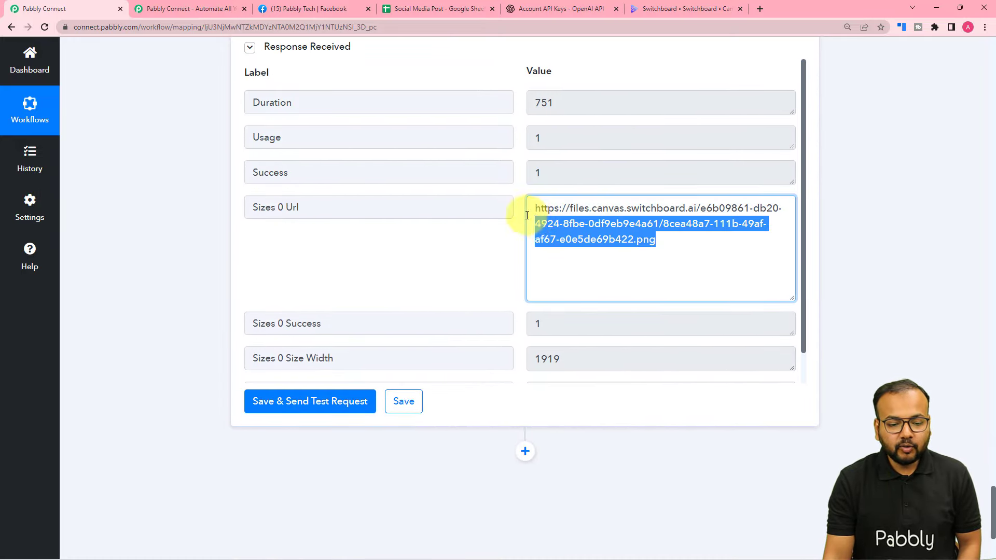
{"action": "right_click", "coordinate": [551, 222]}
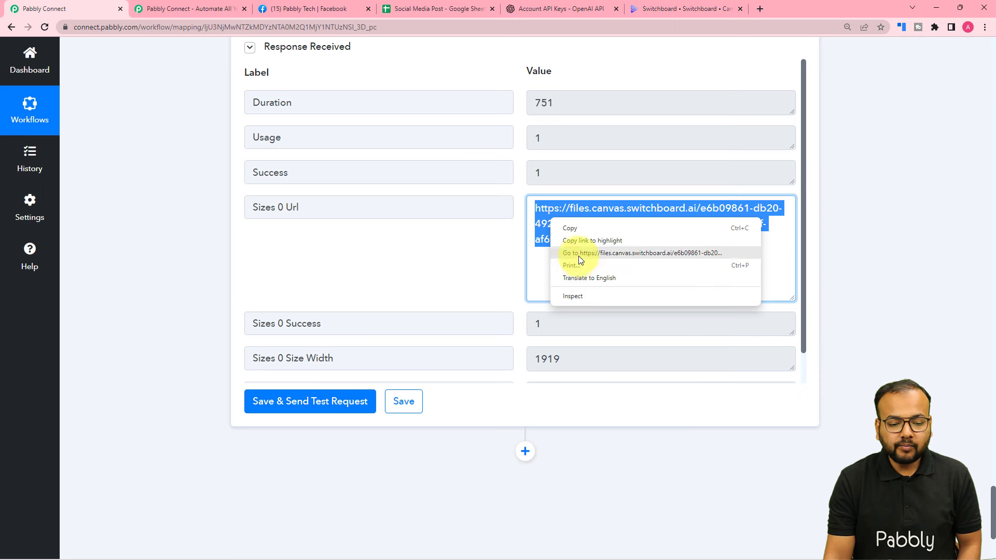
{"action": "left_click", "coordinate": [579, 254]}
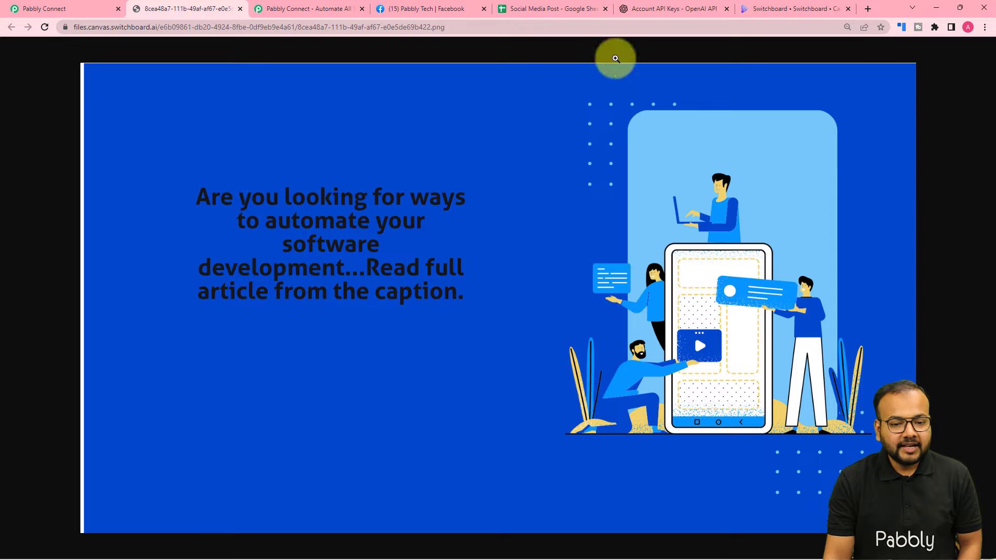
{"action": "left_click", "coordinate": [745, 9]}
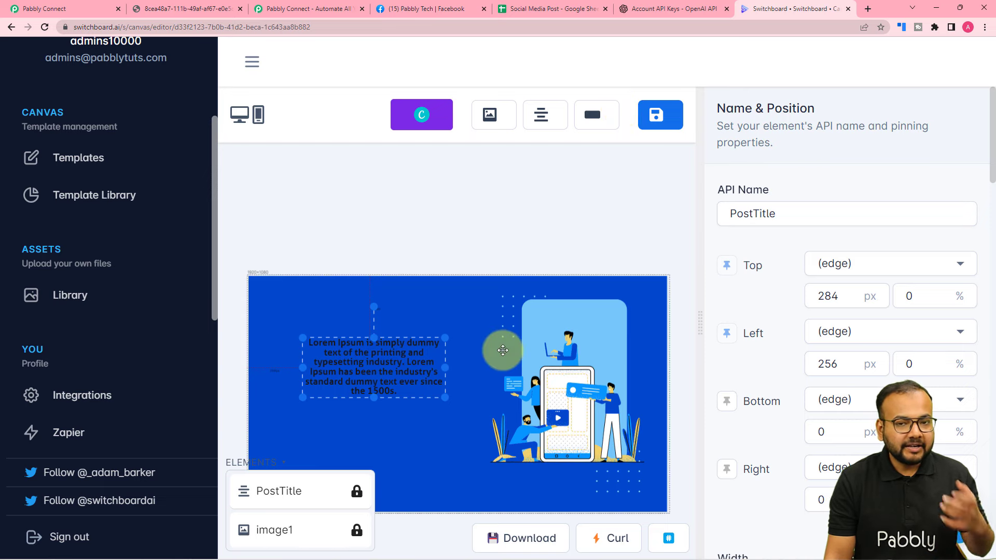
{"action": "left_click", "coordinate": [47, 9]}
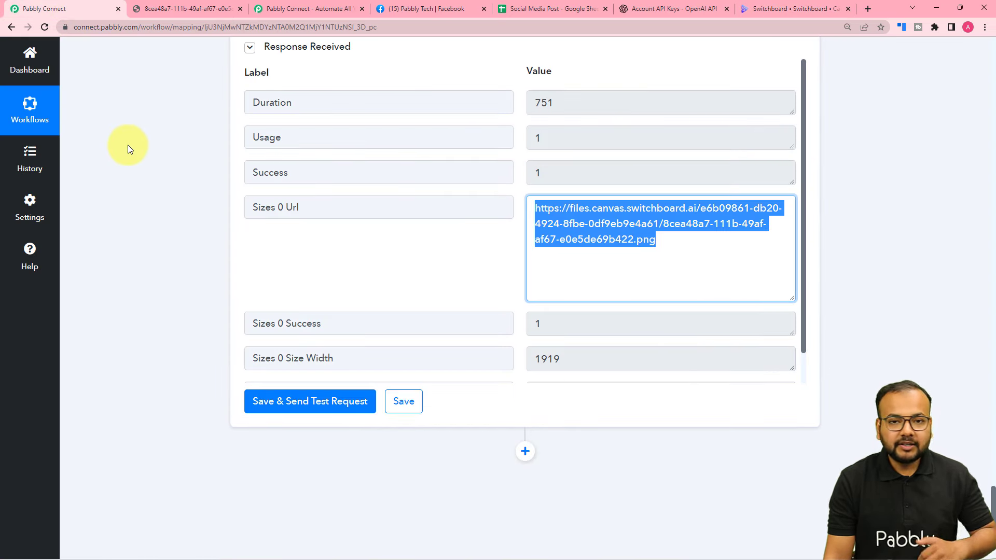
Add a Facebook Pages action after the Switchboard Canvas step with Create Page Post as its action event.
{"action": "scroll", "coordinate": [128, 145], "scroll_direction": "down", "scroll_amount": 4}
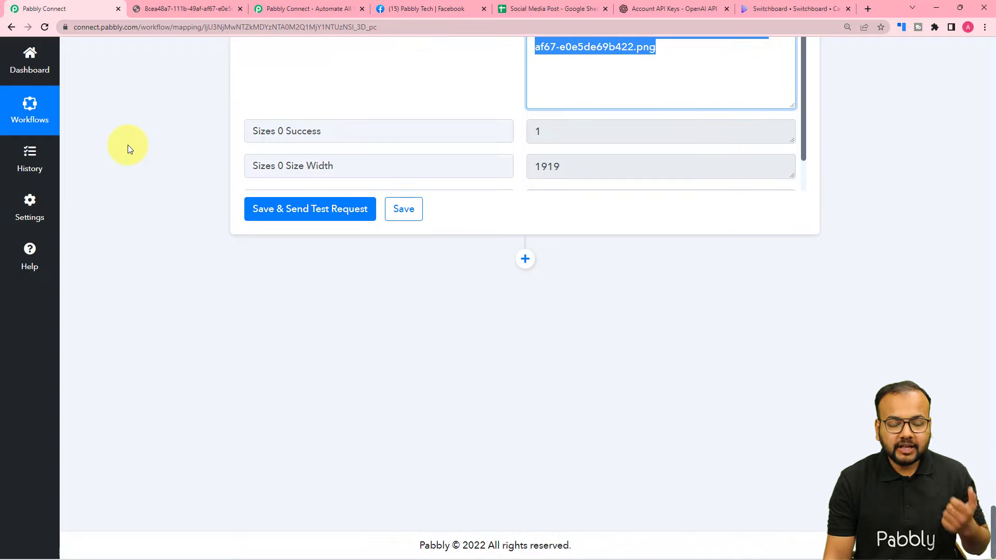
{"action": "left_click", "coordinate": [519, 263]}
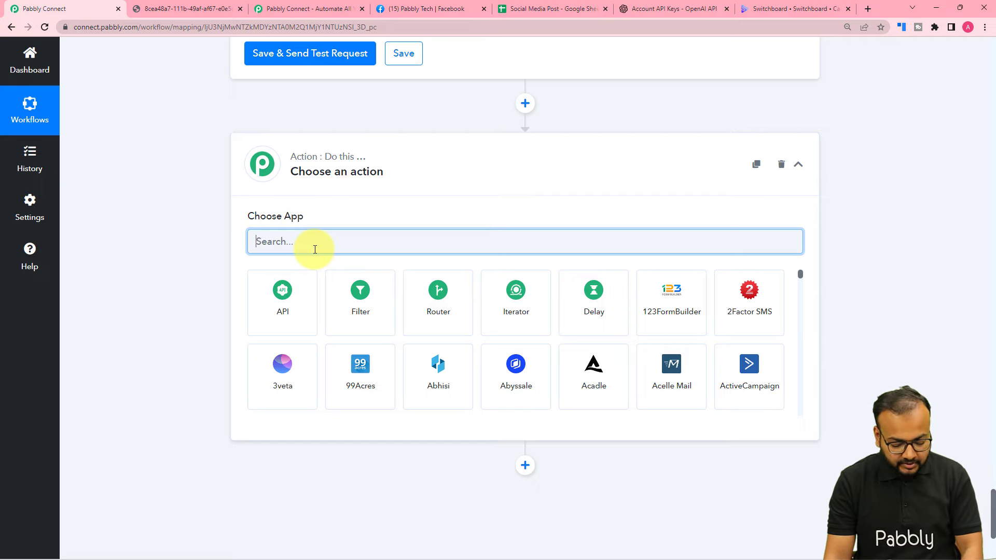
{"action": "type", "text": "face"}
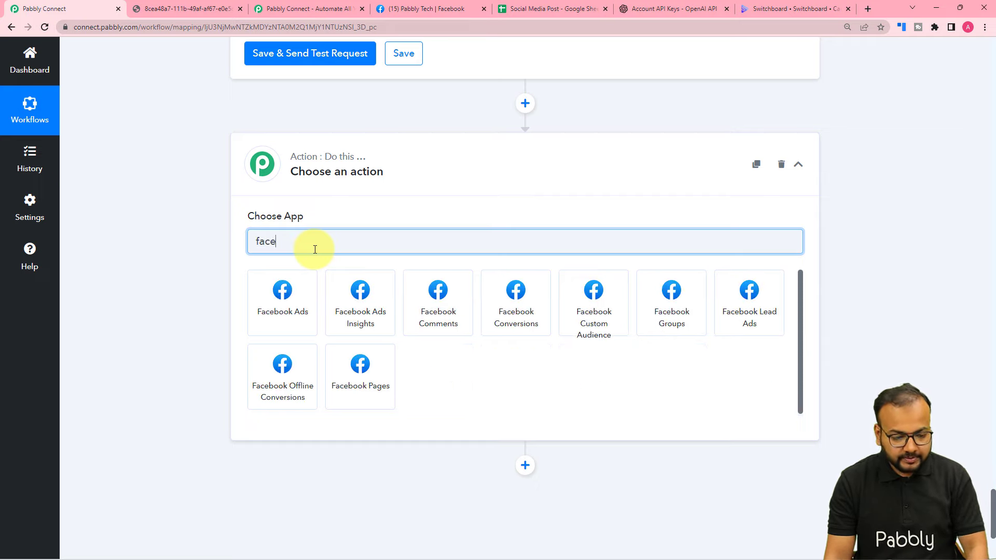
{"action": "left_click", "coordinate": [367, 370]}
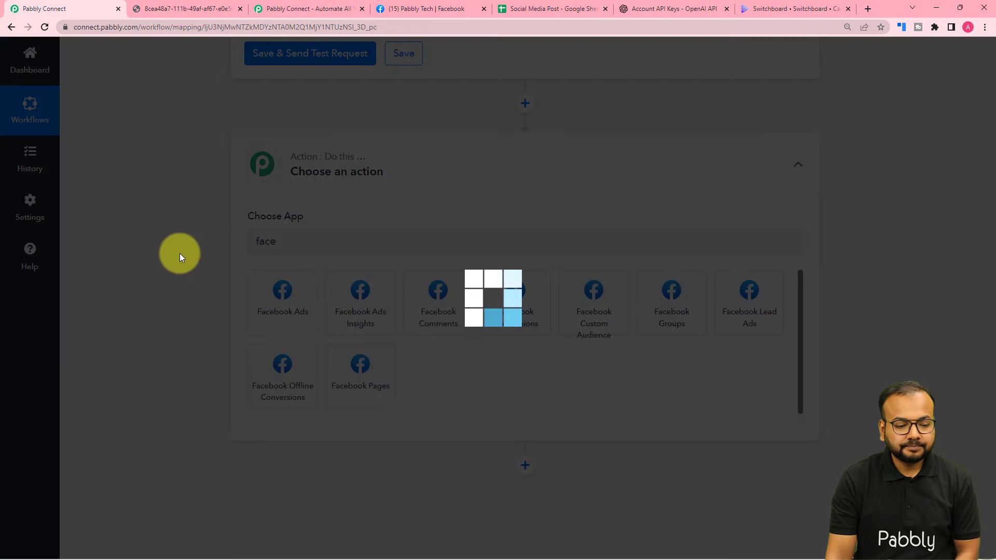
{"action": "scroll", "coordinate": [179, 253], "scroll_direction": "down", "scroll_amount": 2}
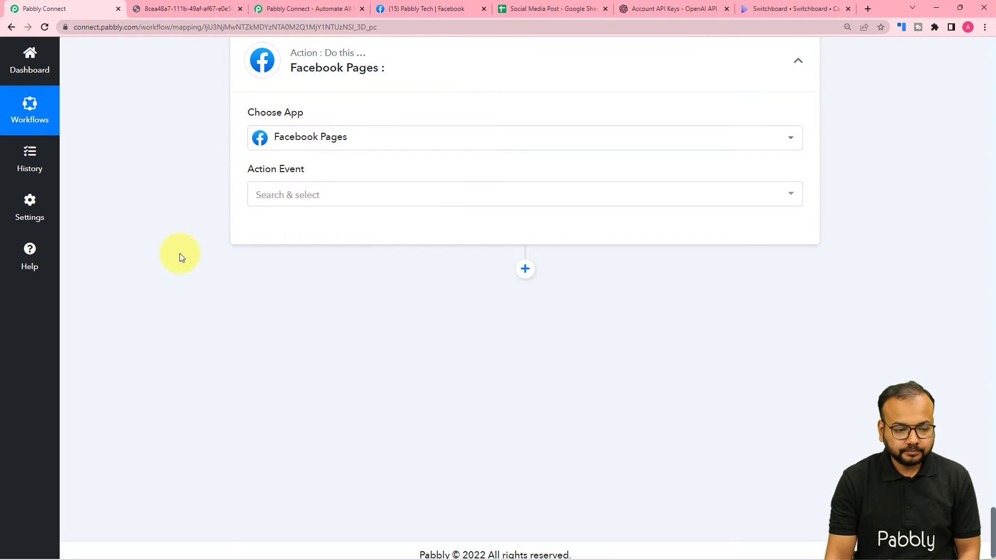
{"action": "left_click", "coordinate": [301, 193]}
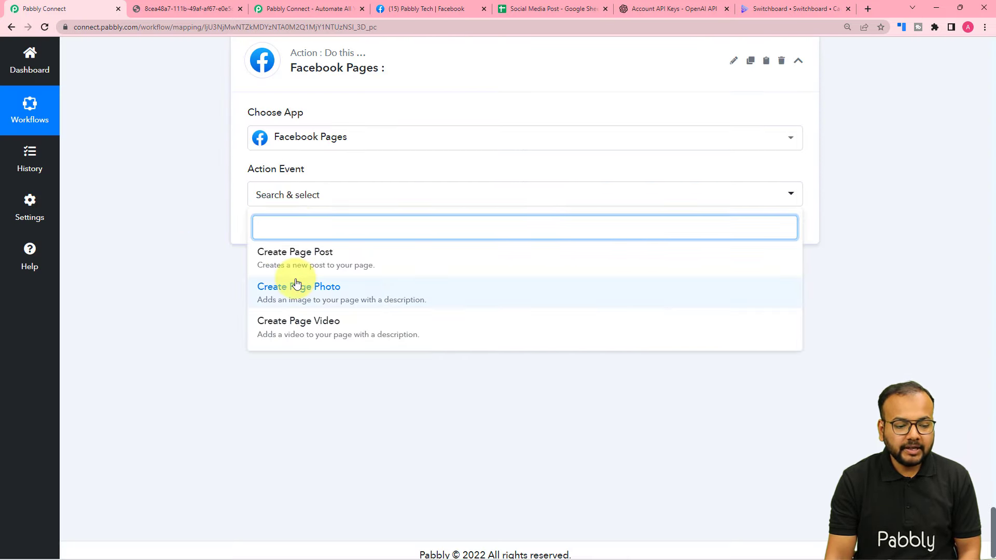
{"action": "left_click", "coordinate": [290, 253]}
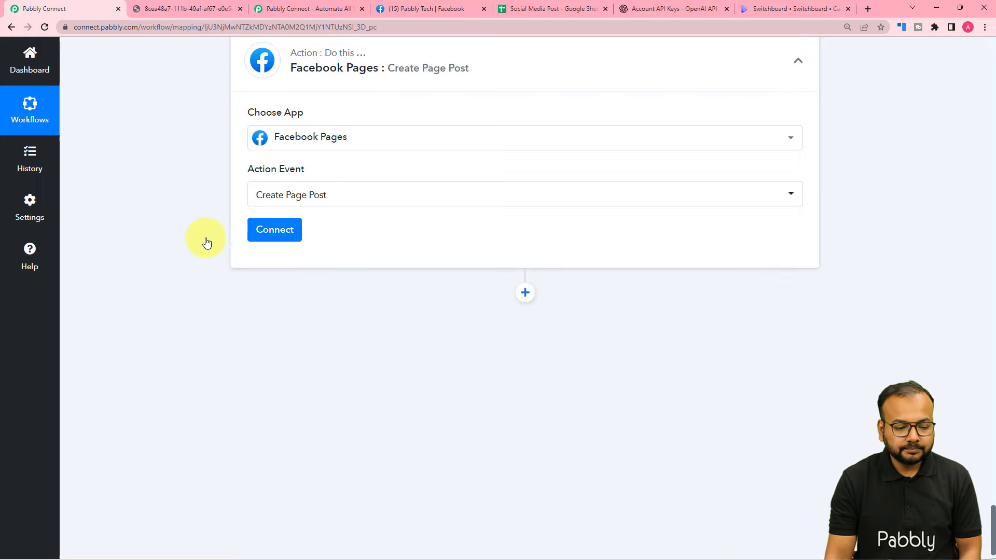
Connect the action through a new Facebook Pages connection, authorizing the logged-in Facebook account with its previous settings.
{"action": "left_click", "coordinate": [273, 230]}
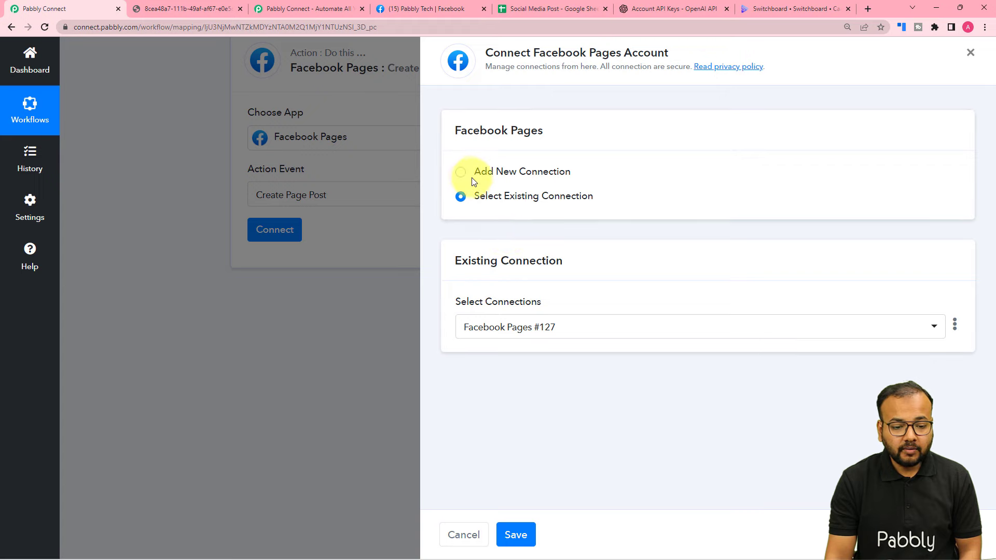
{"action": "left_click", "coordinate": [470, 177]}
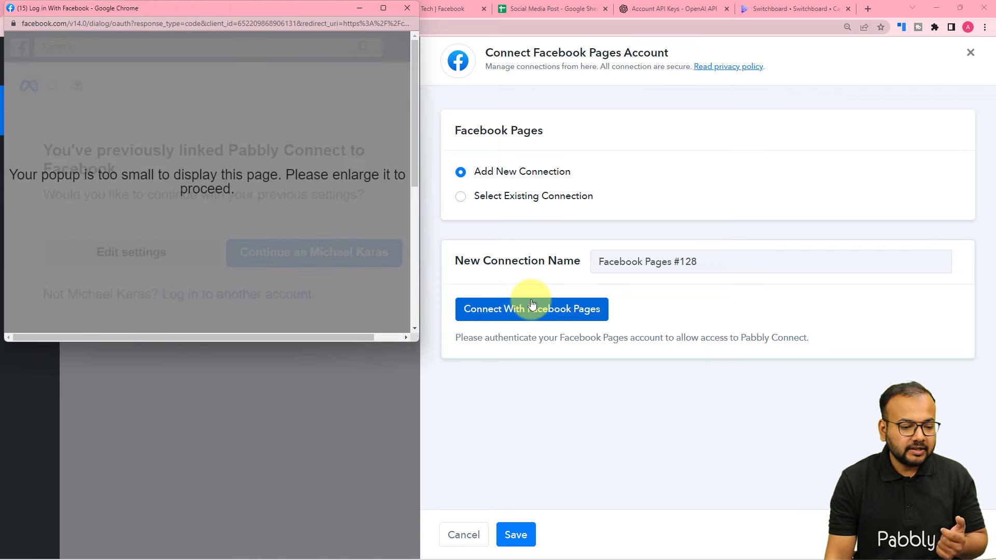
{"action": "left_click", "coordinate": [382, 9]}
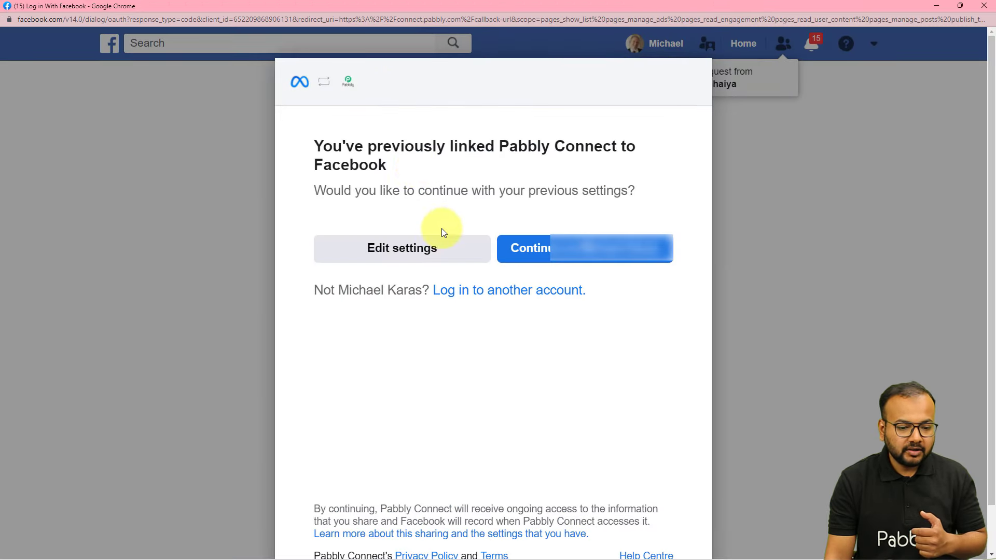
{"action": "left_click", "coordinate": [573, 258]}
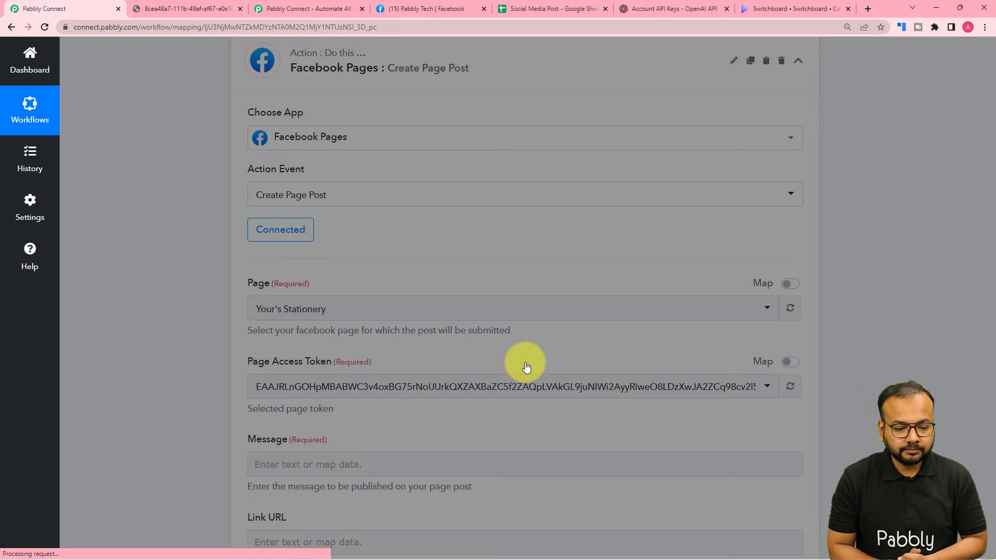
Check the target page's name on Facebook and set the post action's Page to Pabbly Tech.
{"action": "scroll", "coordinate": [200, 272], "scroll_direction": "down", "scroll_amount": 4}
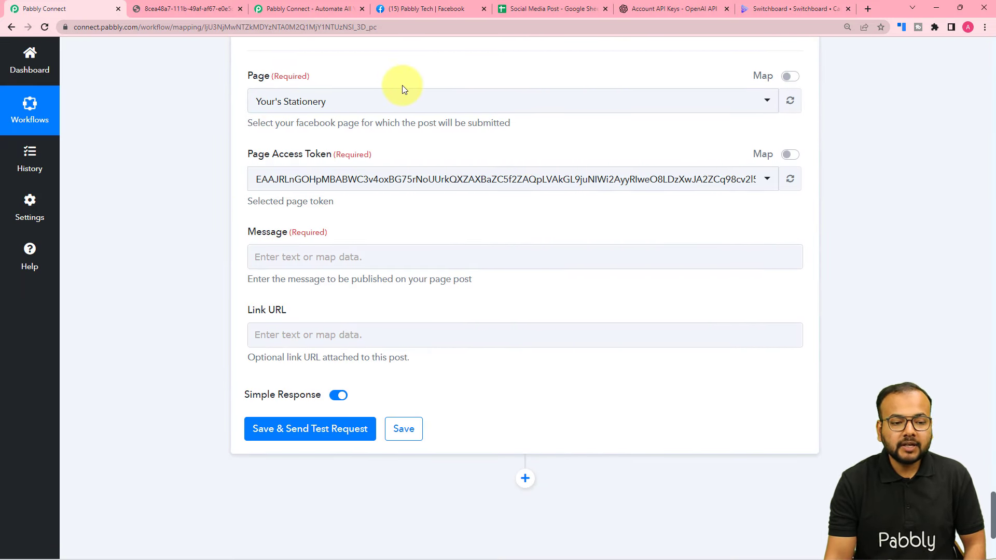
{"action": "left_click", "coordinate": [419, 14]}
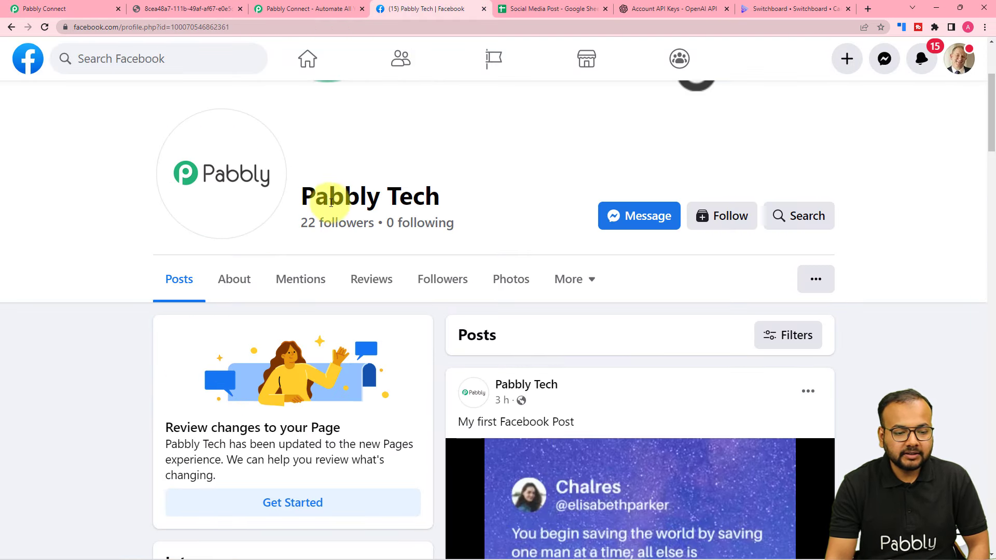
{"action": "left_click", "coordinate": [84, 9]}
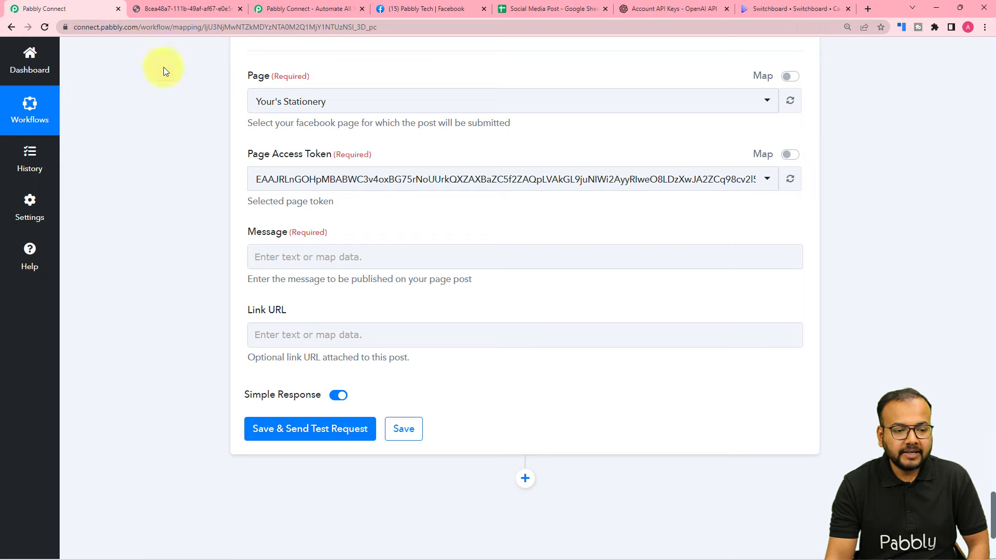
{"action": "left_click", "coordinate": [294, 104]}
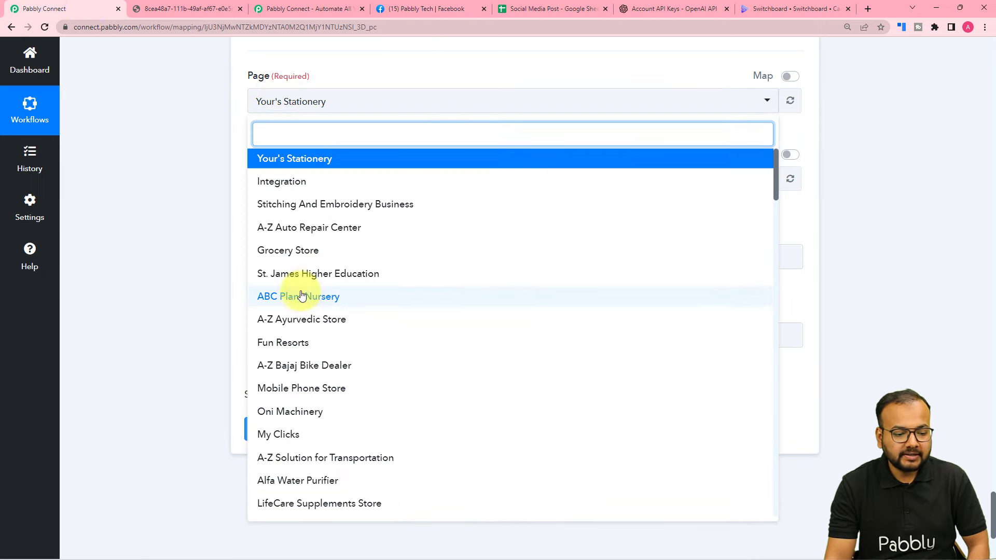
{"action": "type", "text": "pabb"}
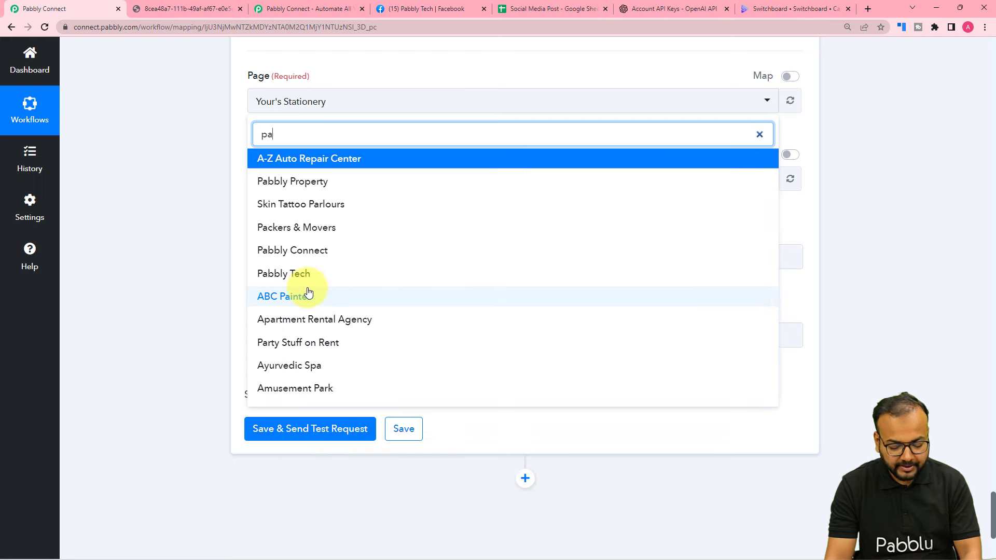
{"action": "left_click", "coordinate": [301, 205]}
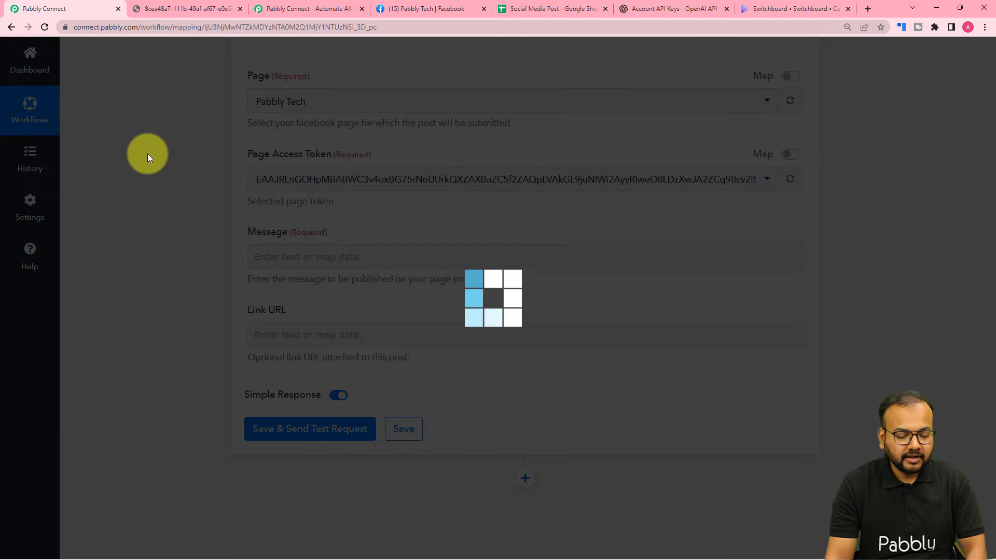
Map the OpenAI Generate Content step's Choices 0 Text into the Facebook post's Message field.
{"action": "scroll", "coordinate": [148, 153], "scroll_direction": "down", "scroll_amount": 1}
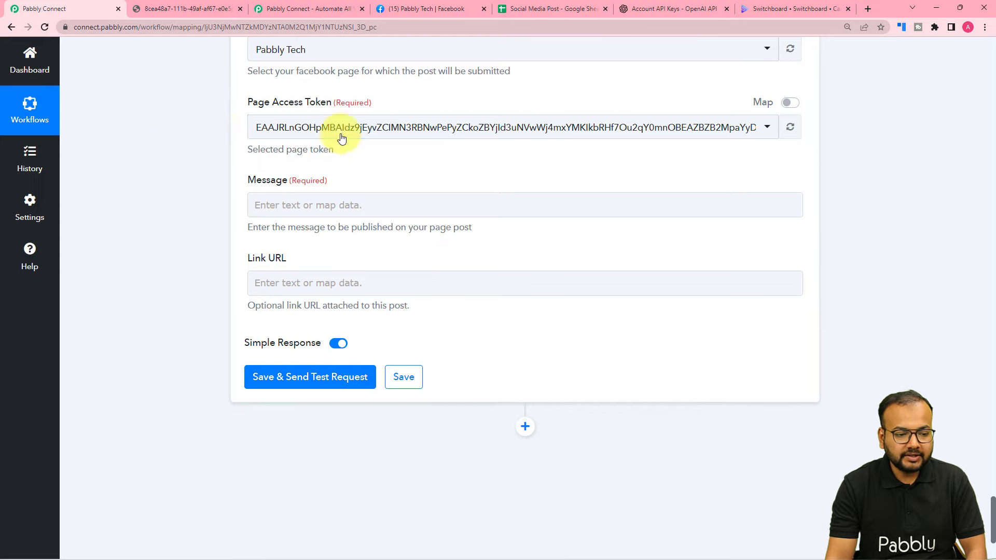
{"action": "scroll", "coordinate": [213, 138], "scroll_direction": "down", "scroll_amount": 2}
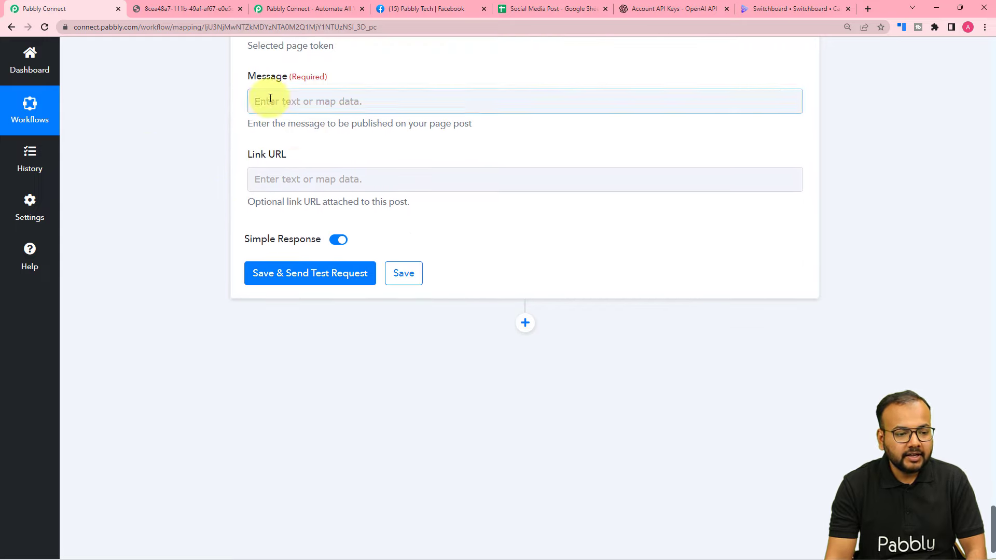
{"action": "left_click", "coordinate": [322, 102]}
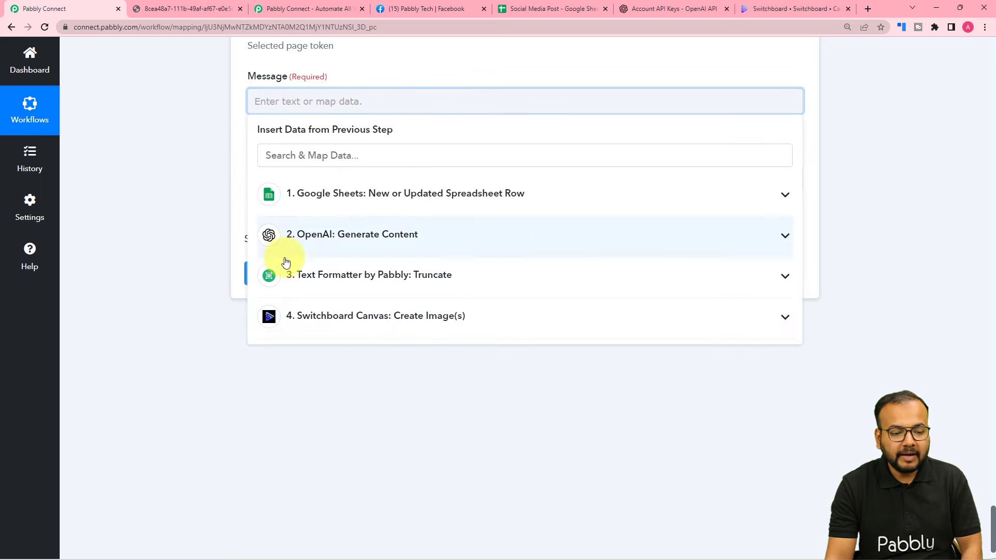
{"action": "left_click", "coordinate": [347, 241]}
{"action": "left_click", "coordinate": [312, 371]}
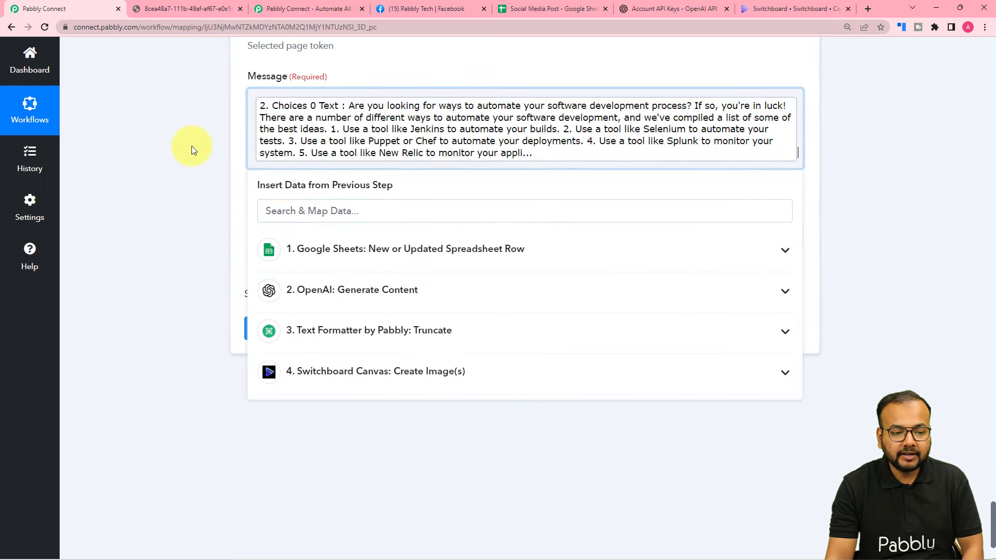
{"action": "left_click", "coordinate": [191, 145]}
Map the Switchboard Canvas step's Sizes 0 Url into the Facebook post's Link URL field.
{"action": "scroll", "coordinate": [192, 145], "scroll_direction": "down", "scroll_amount": 1}
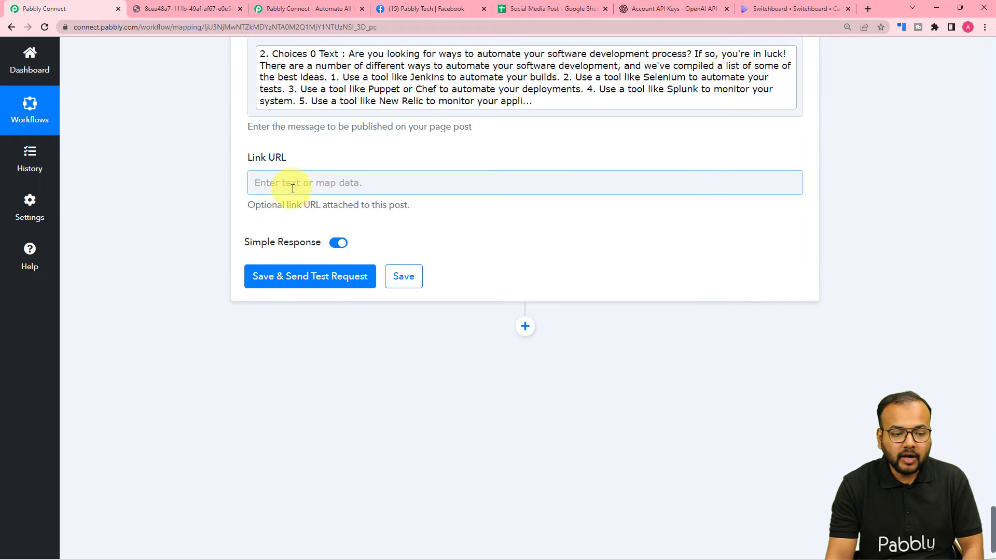
{"action": "left_click", "coordinate": [292, 189]}
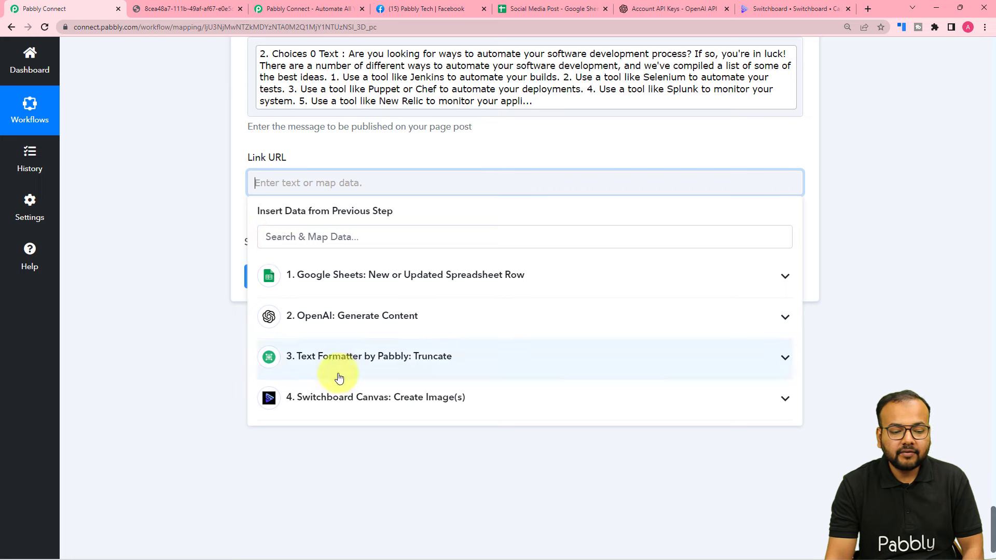
{"action": "left_click", "coordinate": [338, 397]}
{"action": "scroll", "coordinate": [338, 467], "scroll_direction": "down", "scroll_amount": 1}
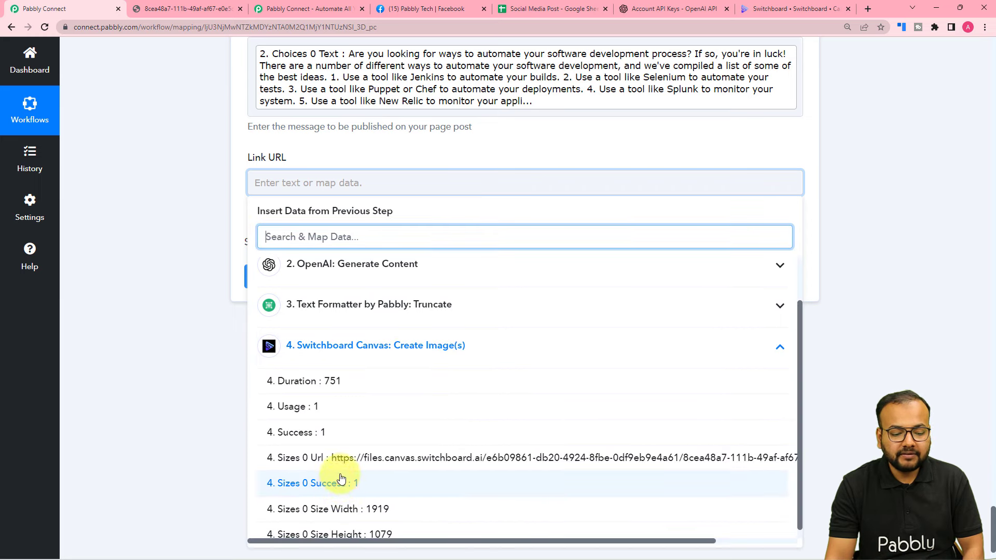
{"action": "left_click", "coordinate": [338, 460]}
{"action": "left_click", "coordinate": [158, 244]}
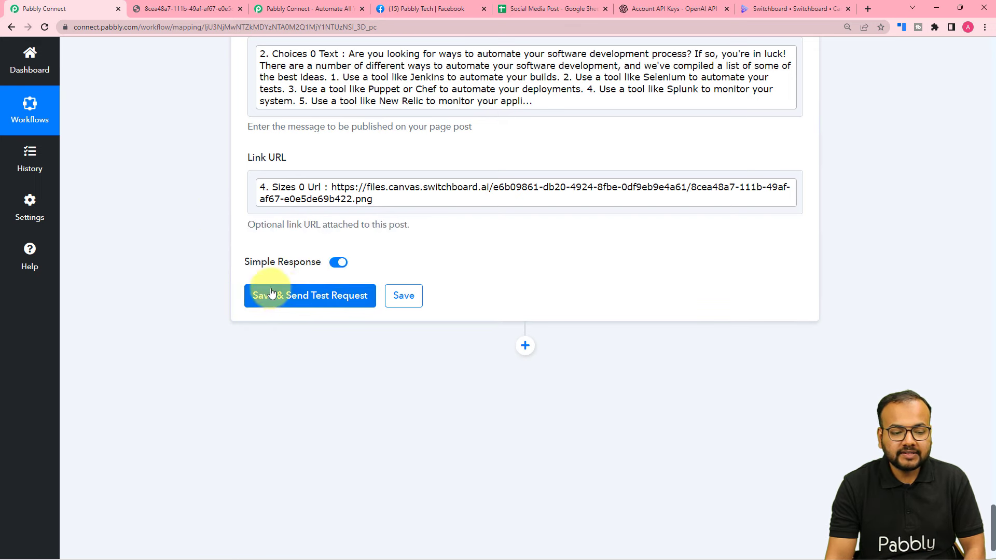
Examine the existing posts on the Pabbly Tech Facebook page before sending the test post.
{"action": "left_click", "coordinate": [479, 15]}
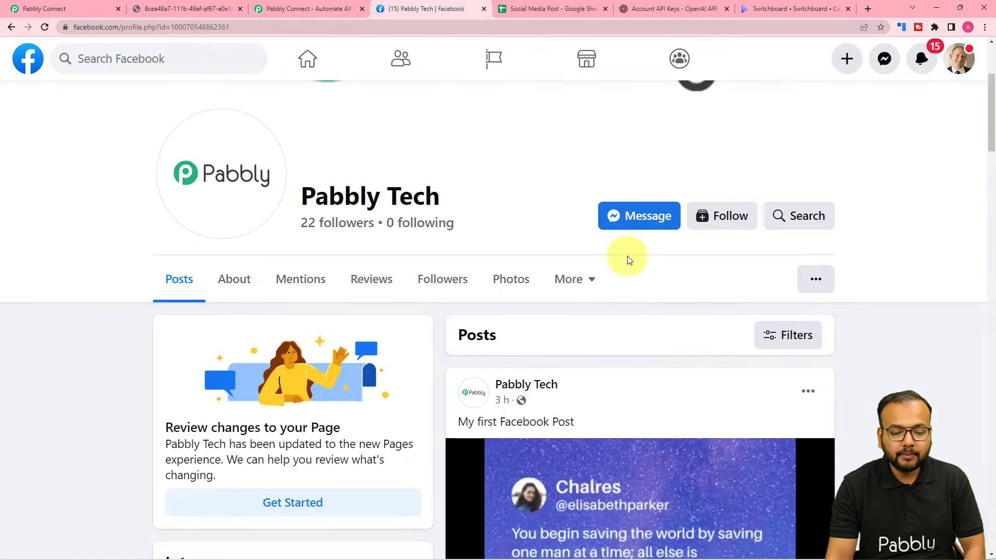
{"action": "scroll", "coordinate": [628, 260], "scroll_direction": "down", "scroll_amount": 7}
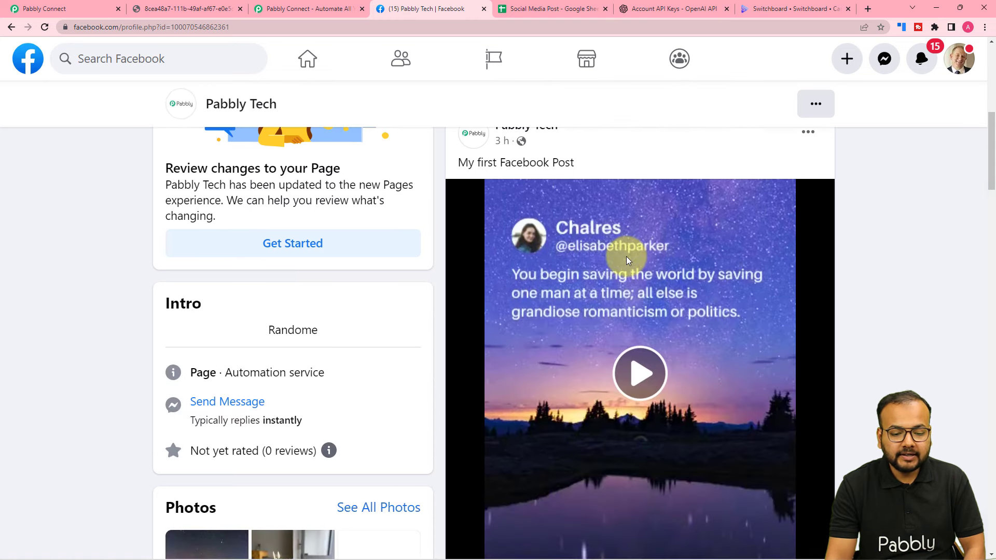
{"action": "scroll", "coordinate": [566, 291], "scroll_direction": "up", "scroll_amount": 3}
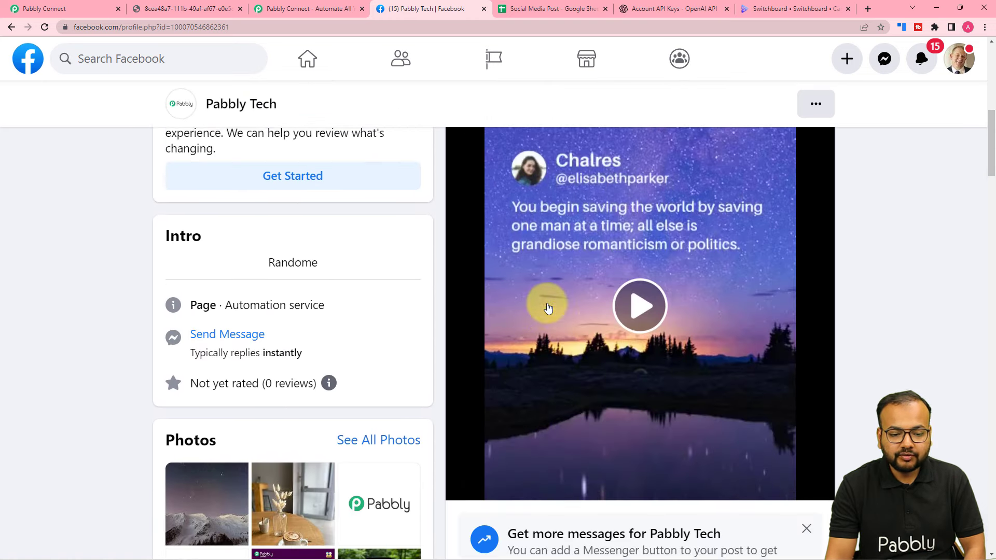
Return to the workflow and save the Facebook post action while sending its test request.
{"action": "scroll", "coordinate": [385, 171], "scroll_direction": "up", "scroll_amount": 5}
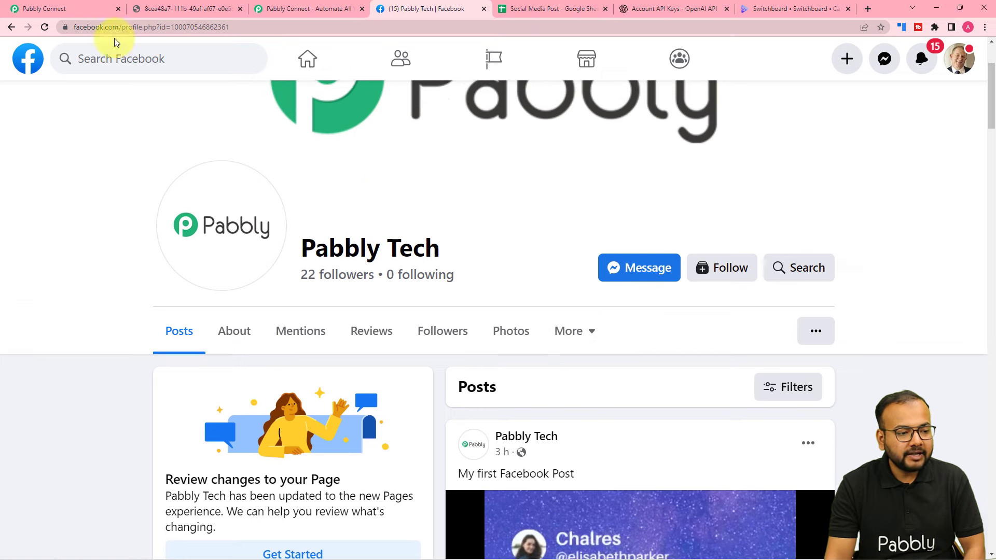
{"action": "left_click", "coordinate": [78, 11]}
{"action": "left_click", "coordinate": [257, 295]}
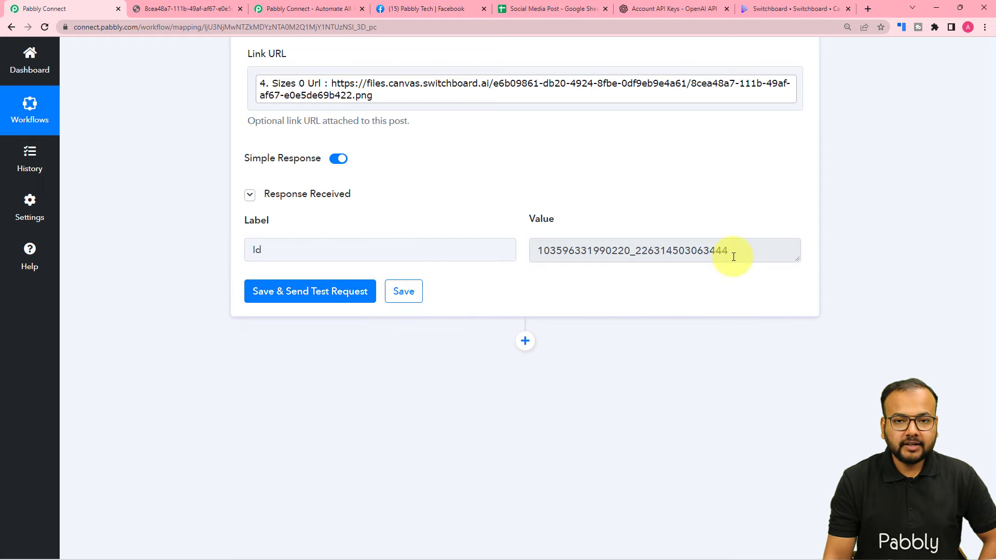
Reload the Pabbly Tech Facebook page and examine the newest post's full caption and image.
{"action": "left_click", "coordinate": [443, 10]}
{"action": "left_click", "coordinate": [44, 28]}
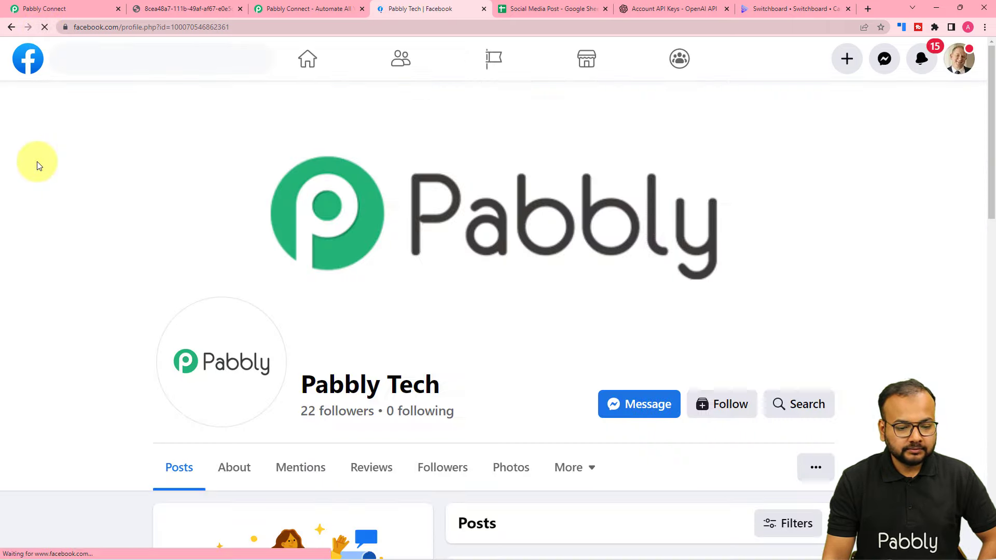
{"action": "scroll", "coordinate": [71, 173], "scroll_direction": "down", "scroll_amount": 4}
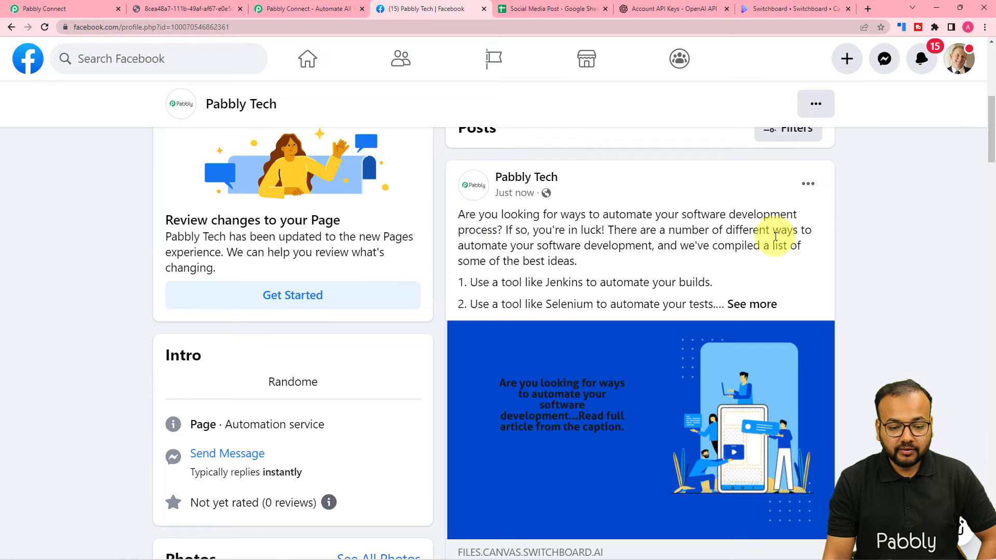
{"action": "left_click", "coordinate": [760, 304]}
{"action": "scroll", "coordinate": [697, 268], "scroll_direction": "down", "scroll_amount": 7}
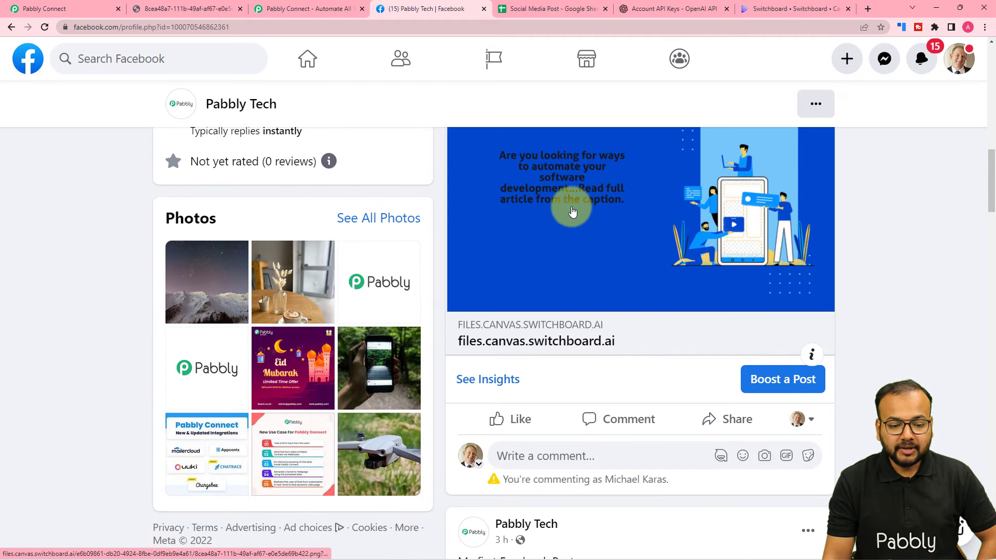
{"action": "scroll", "coordinate": [530, 250], "scroll_direction": "up", "scroll_amount": 1}
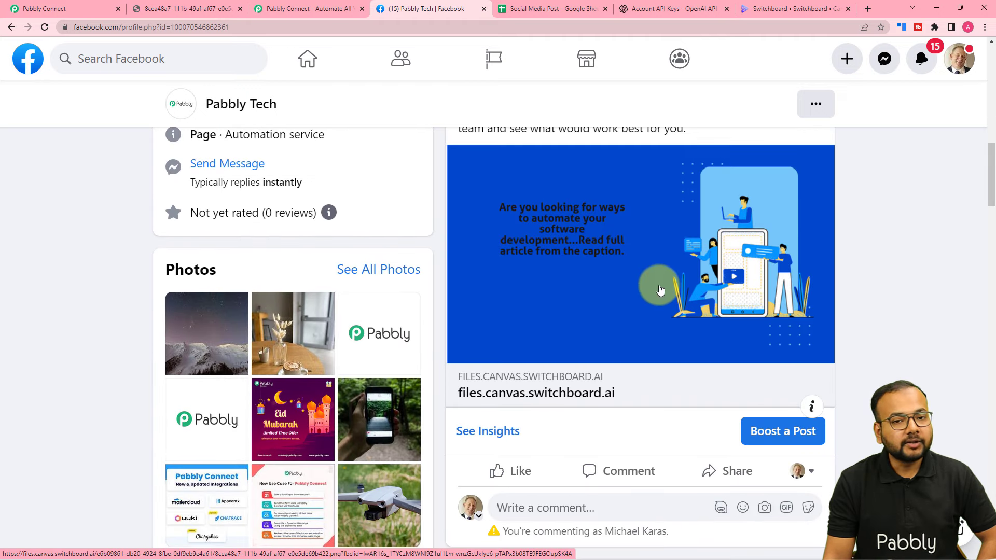
{"action": "scroll", "coordinate": [660, 290], "scroll_direction": "up", "scroll_amount": 1}
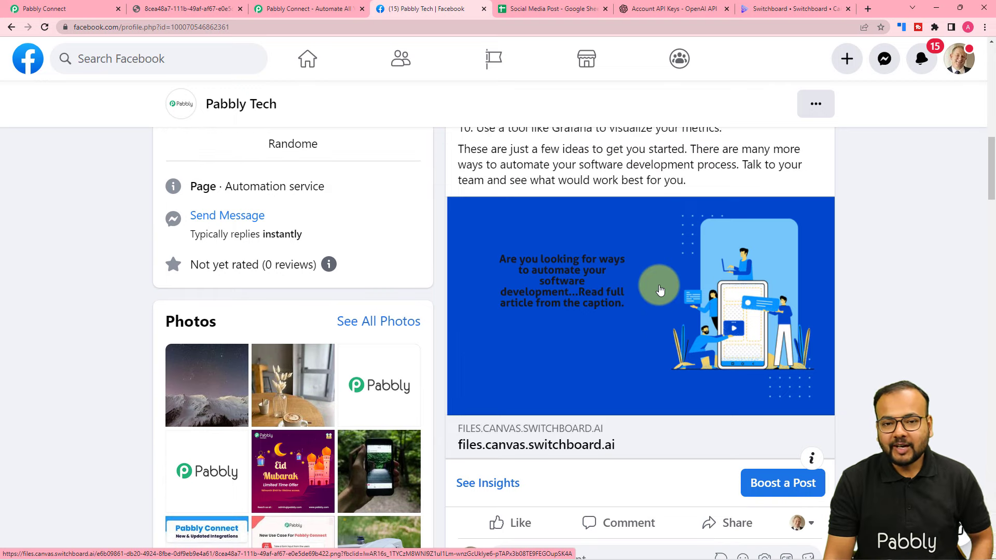
Widen the Generated Text column in the Social Media Post spreadsheet.
{"action": "left_click", "coordinate": [86, 10]}
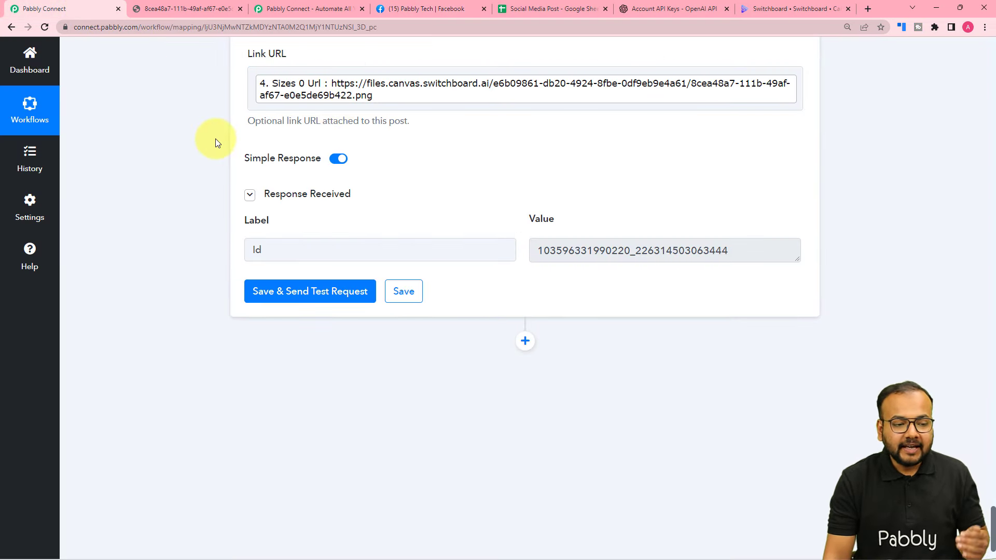
{"action": "left_click", "coordinate": [524, 14]}
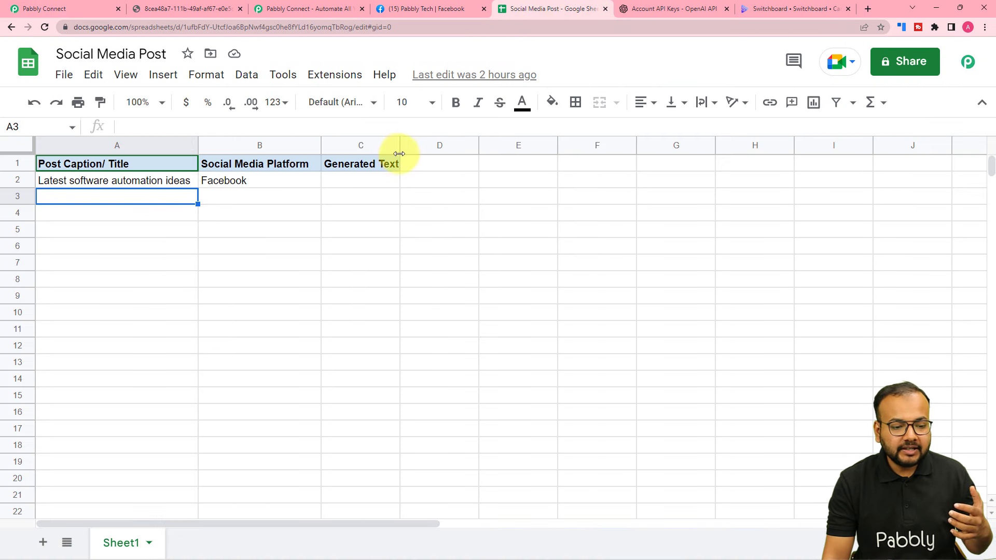
{"action": "left_click_drag", "start_coordinate": [399, 152], "coordinate": [440, 150]}
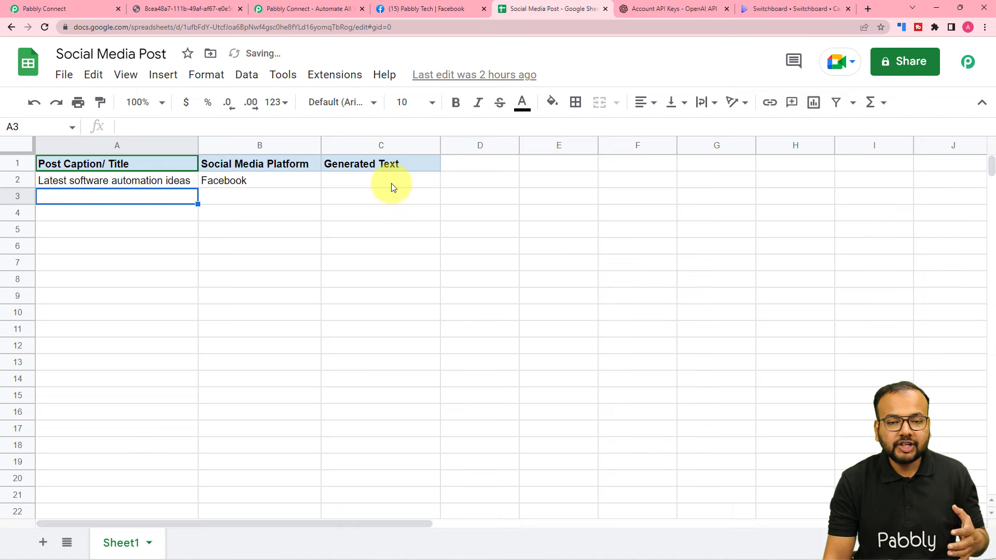
Add a Google Sheets action after the Facebook post step in the workflow, with Update Cell Value as its event.
{"action": "left_click", "coordinate": [70, 9]}
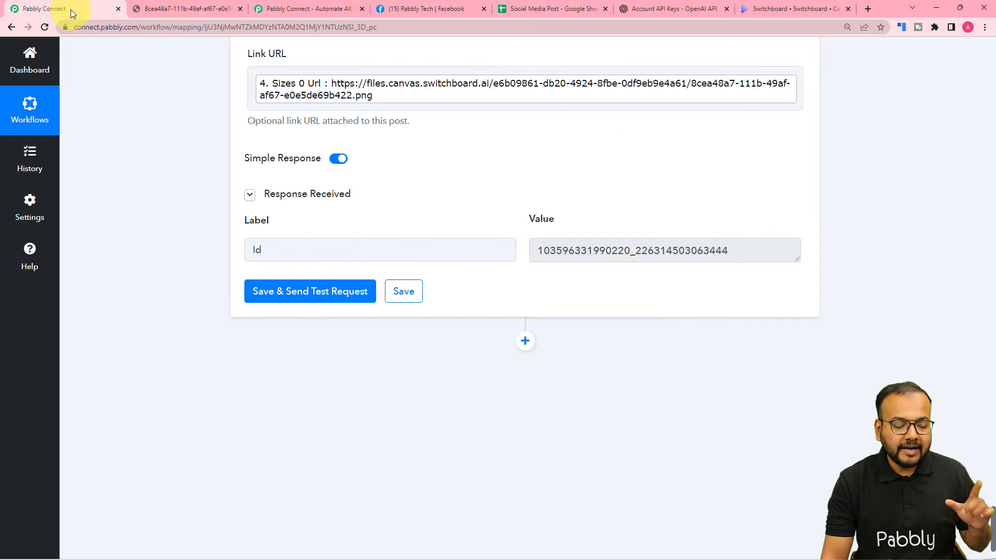
{"action": "left_click", "coordinate": [524, 343]}
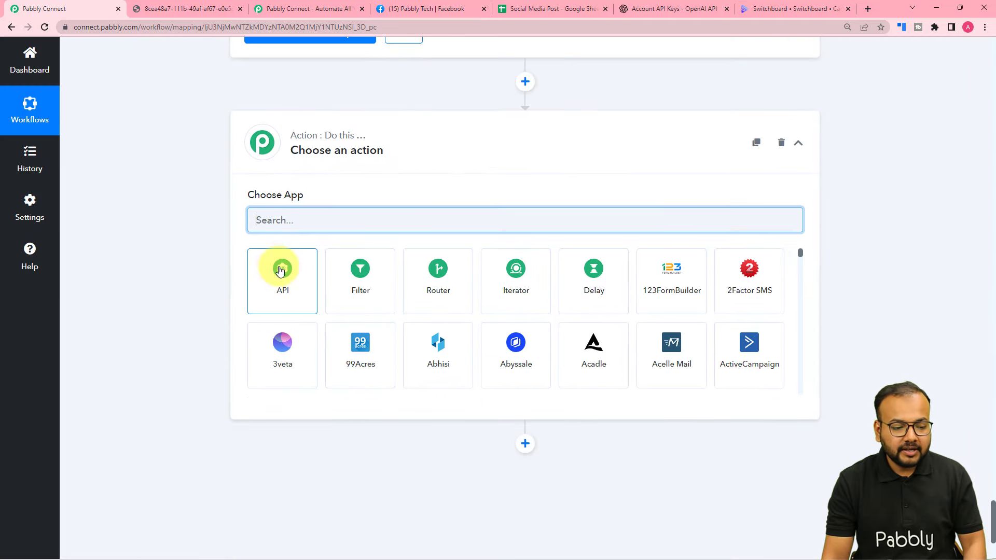
{"action": "type", "text": "goo"}
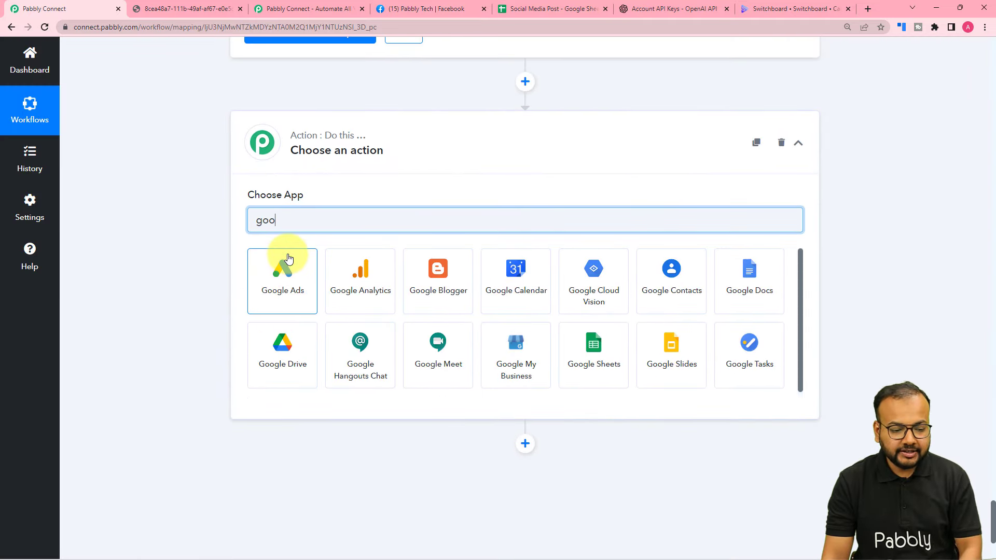
{"action": "left_click", "coordinate": [612, 366]}
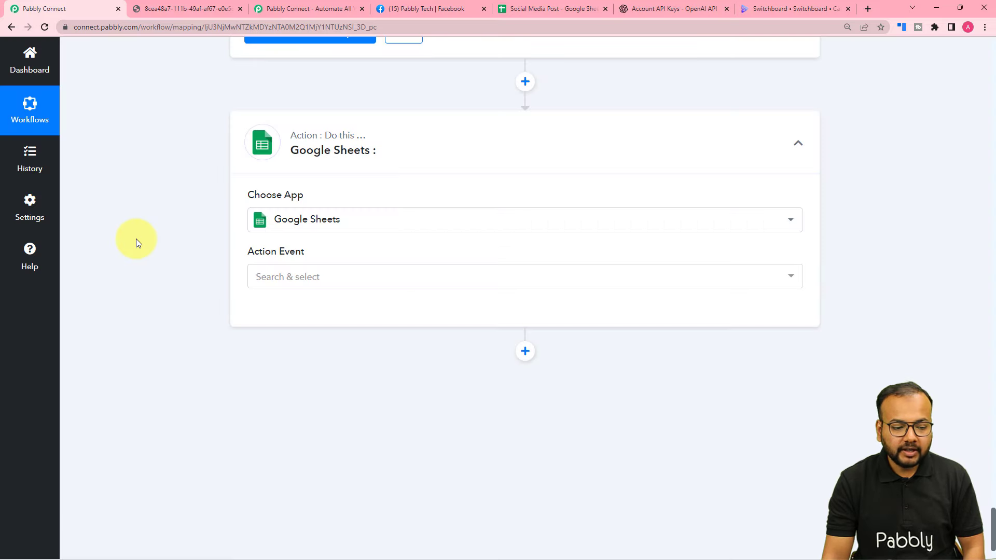
{"action": "left_click", "coordinate": [315, 283]}
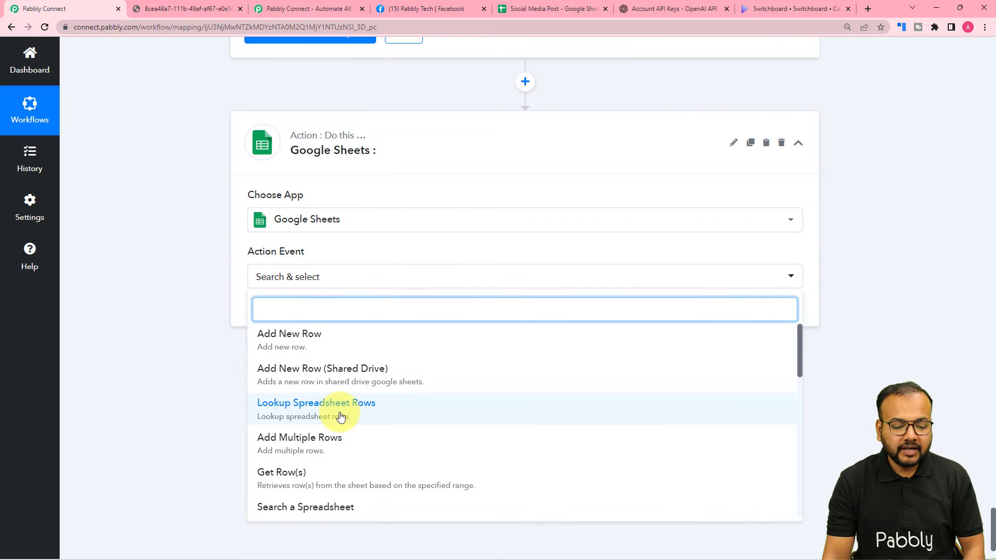
{"action": "scroll", "coordinate": [341, 414], "scroll_direction": "down", "scroll_amount": 3}
{"action": "scroll", "coordinate": [339, 416], "scroll_direction": "down", "scroll_amount": 5}
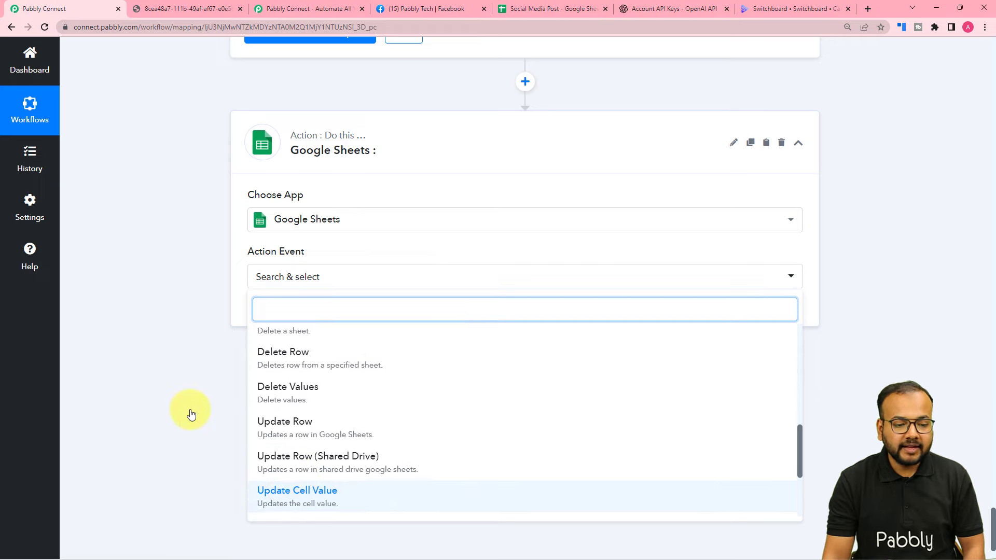
{"action": "left_click", "coordinate": [254, 490]}
Connect the Update Cell Value action through the existing connection Google Sheets #809.
{"action": "left_click", "coordinate": [274, 313]}
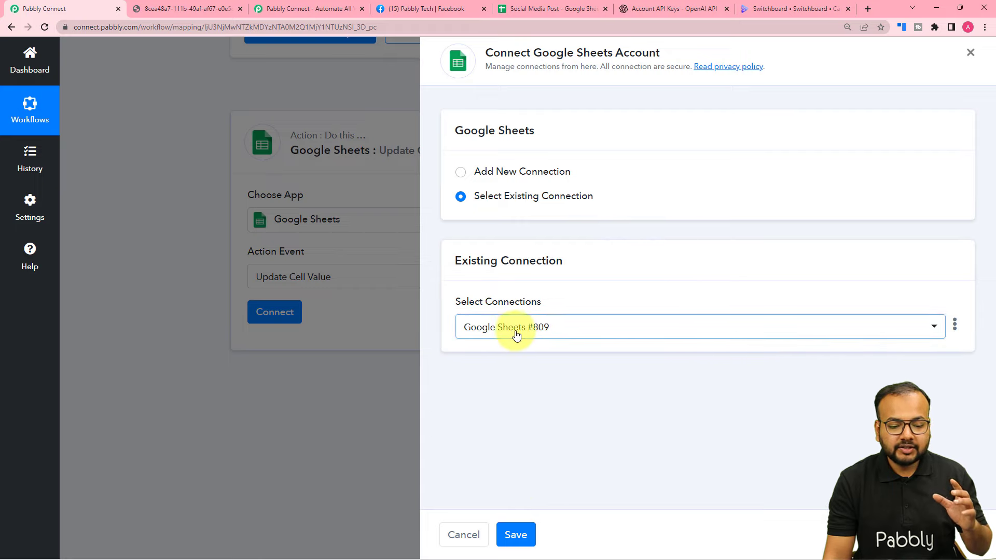
{"action": "left_click", "coordinate": [573, 333]}
{"action": "left_click", "coordinate": [556, 315]}
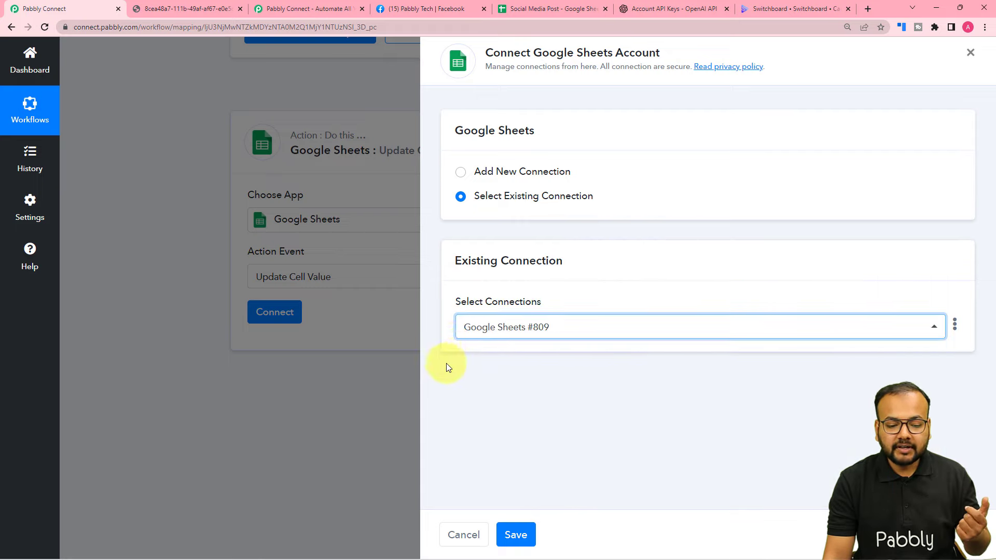
{"action": "left_click", "coordinate": [531, 484]}
{"action": "left_click", "coordinate": [528, 535]}
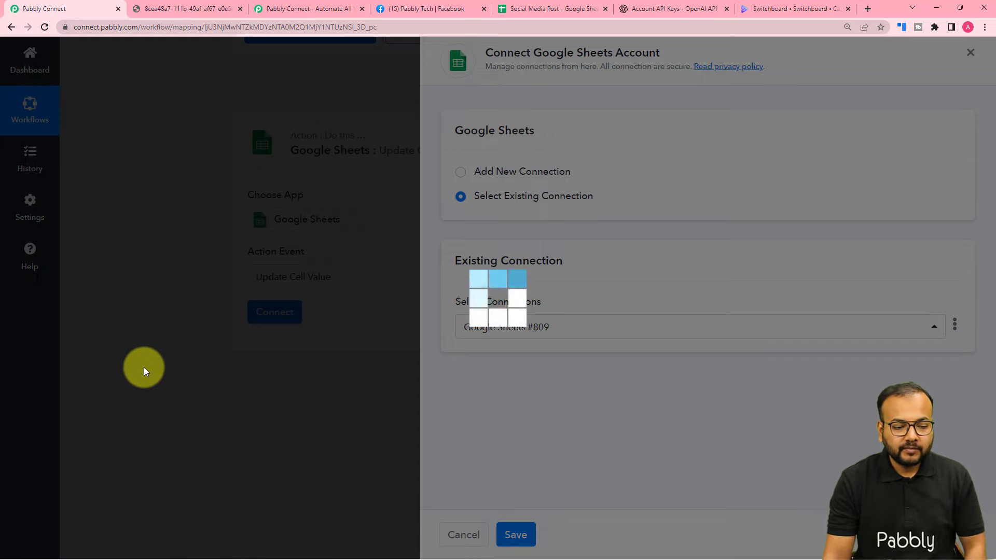
Set the action's spreadsheet to Social Media Post and check the Sheet1 selection against the spreadsheet's sheet name.
{"action": "scroll", "coordinate": [144, 367], "scroll_direction": "down", "scroll_amount": 1}
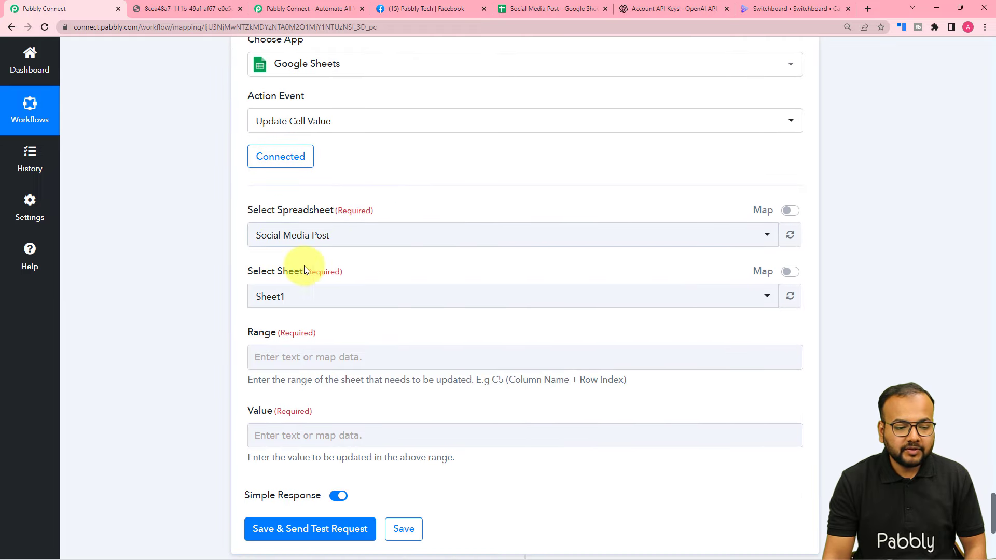
{"action": "left_click", "coordinate": [520, 11]}
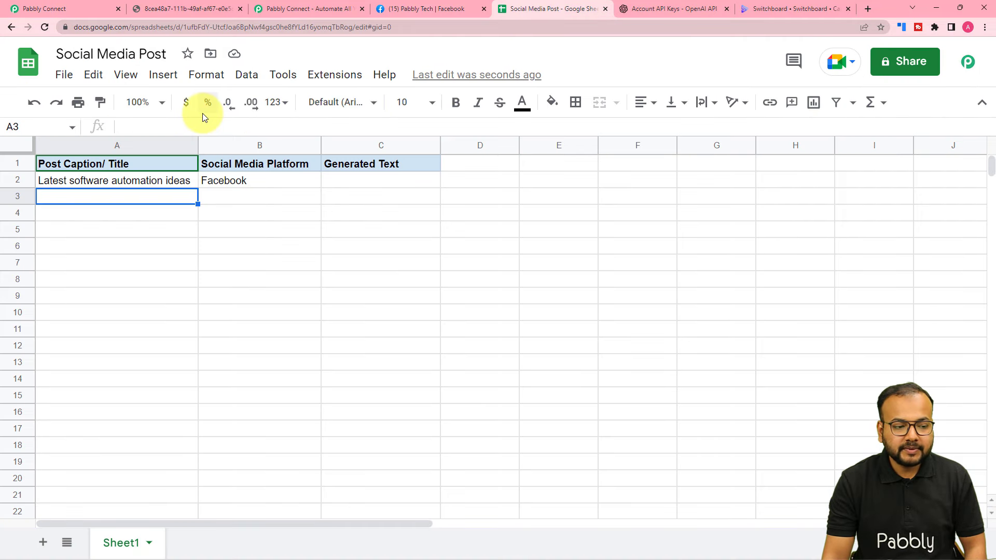
{"action": "left_click", "coordinate": [103, 5]}
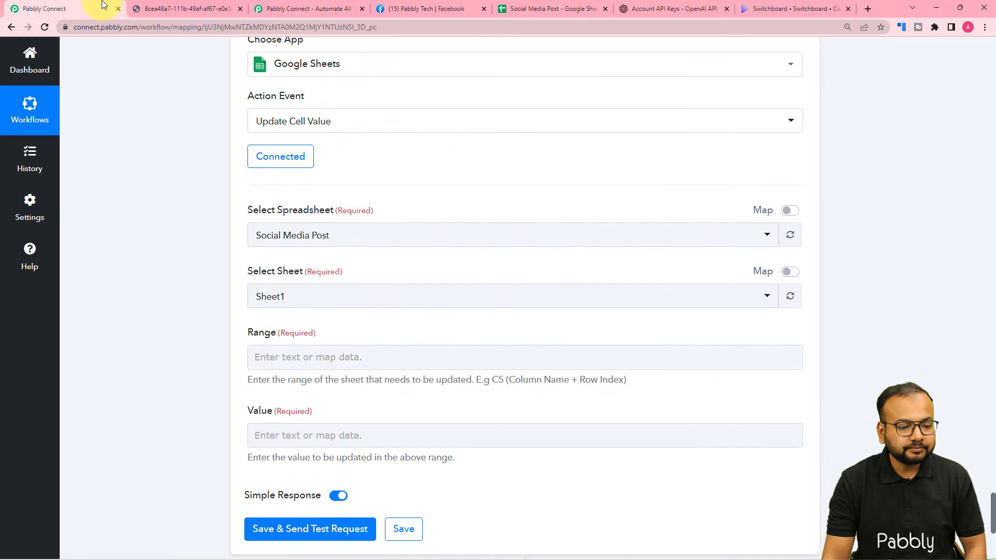
{"action": "left_click", "coordinate": [317, 235]}
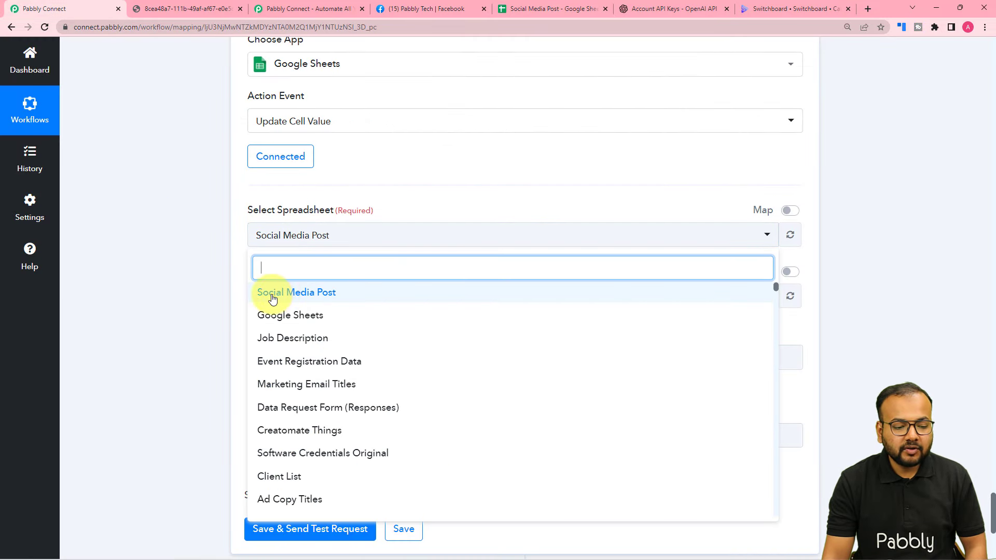
{"action": "left_click", "coordinate": [315, 296]}
{"action": "scroll", "coordinate": [193, 273], "scroll_direction": "down", "scroll_amount": 3}
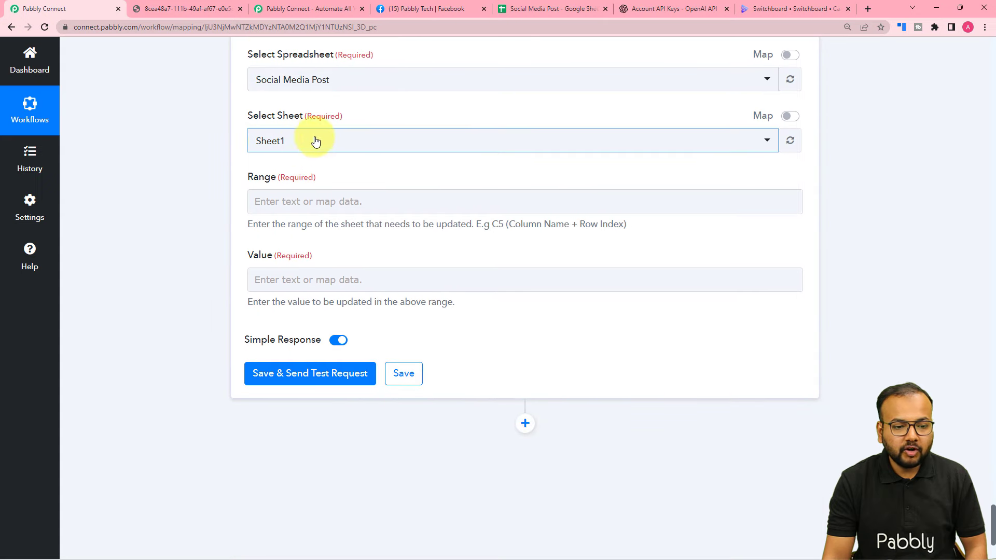
{"action": "left_click", "coordinate": [531, 6]}
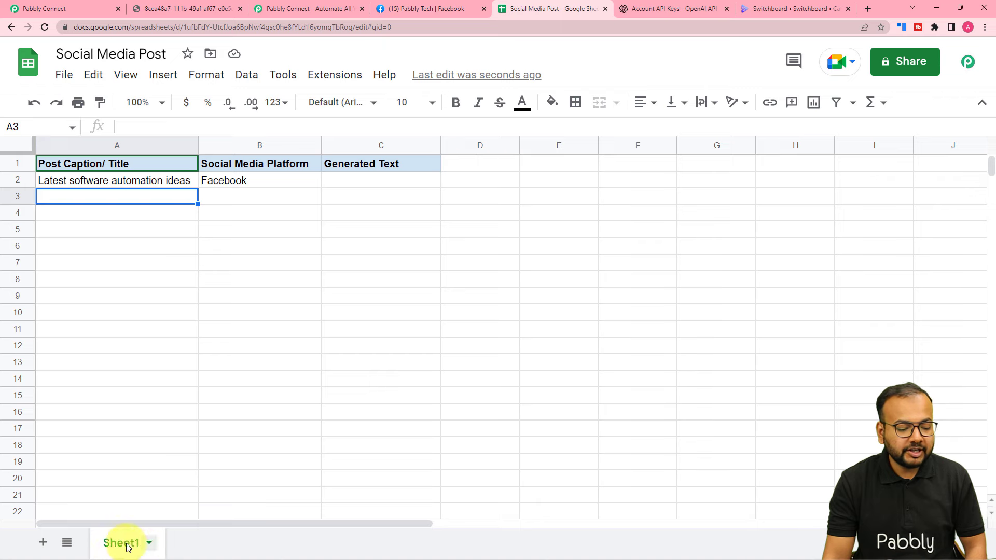
{"action": "left_click", "coordinate": [67, 9]}
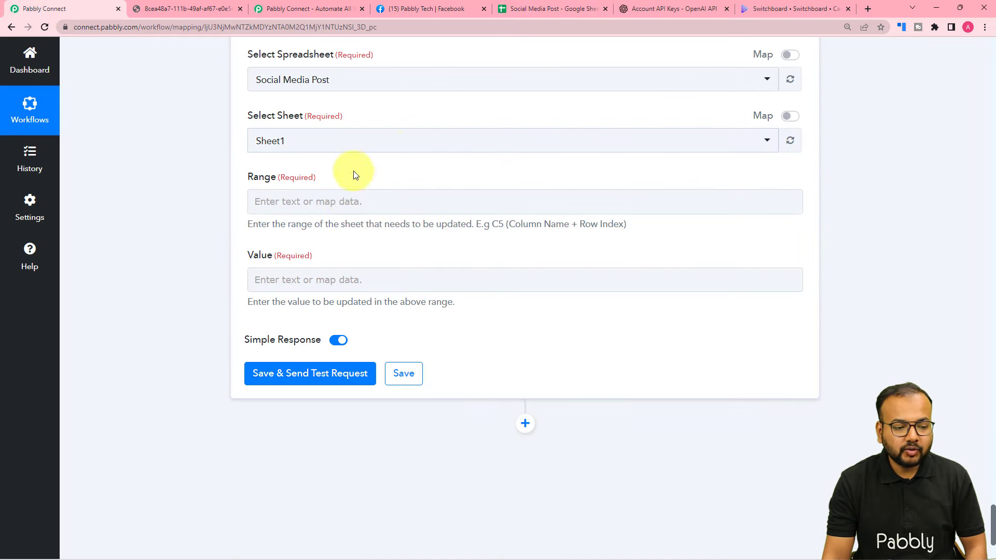
Check the Generated Text column's letter in the spreadsheet and enter C in the action's Range field.
{"action": "left_click", "coordinate": [274, 204]}
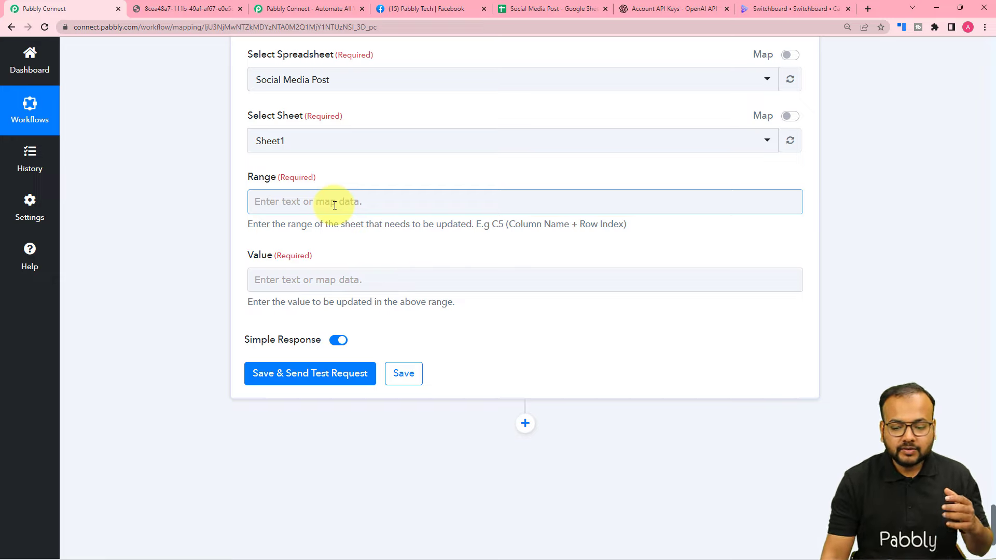
{"action": "left_click", "coordinate": [576, 8]}
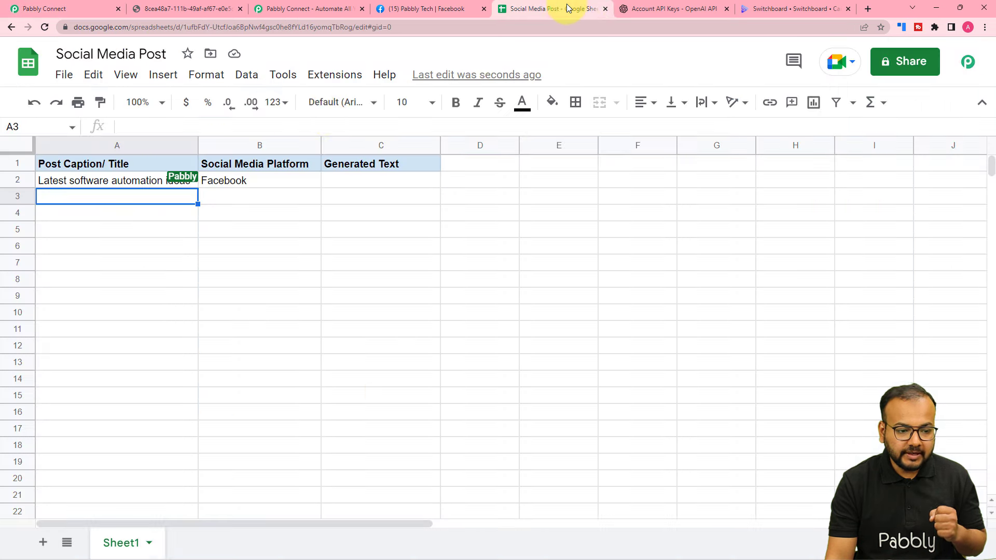
{"action": "left_click", "coordinate": [347, 183]}
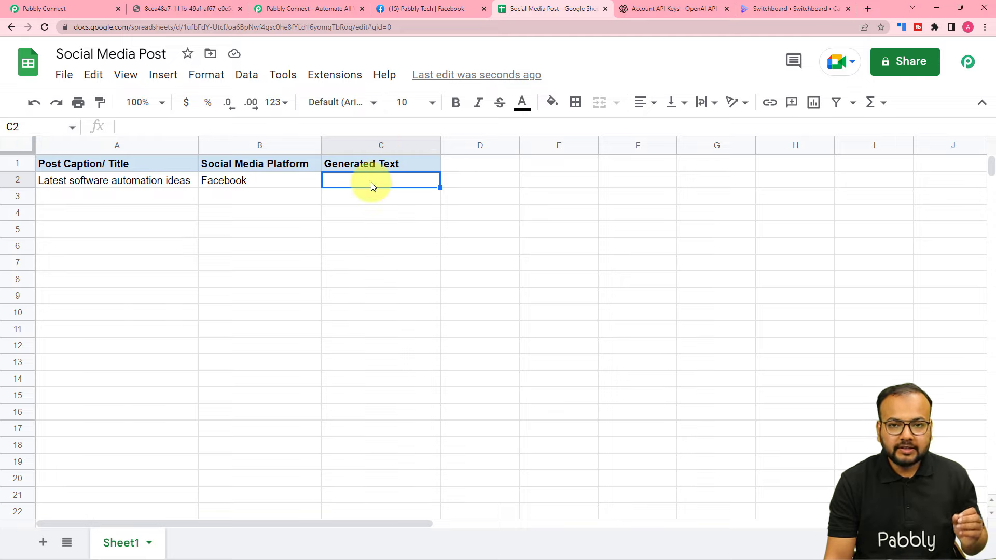
{"action": "left_click", "coordinate": [77, 8]}
{"action": "left_click", "coordinate": [323, 202]}
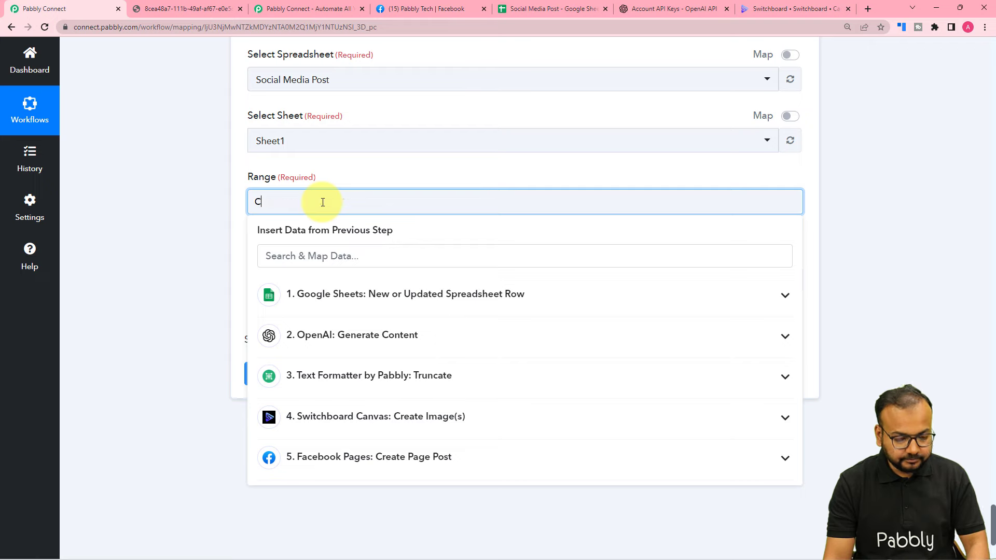
{"action": "type", "text": "C"}
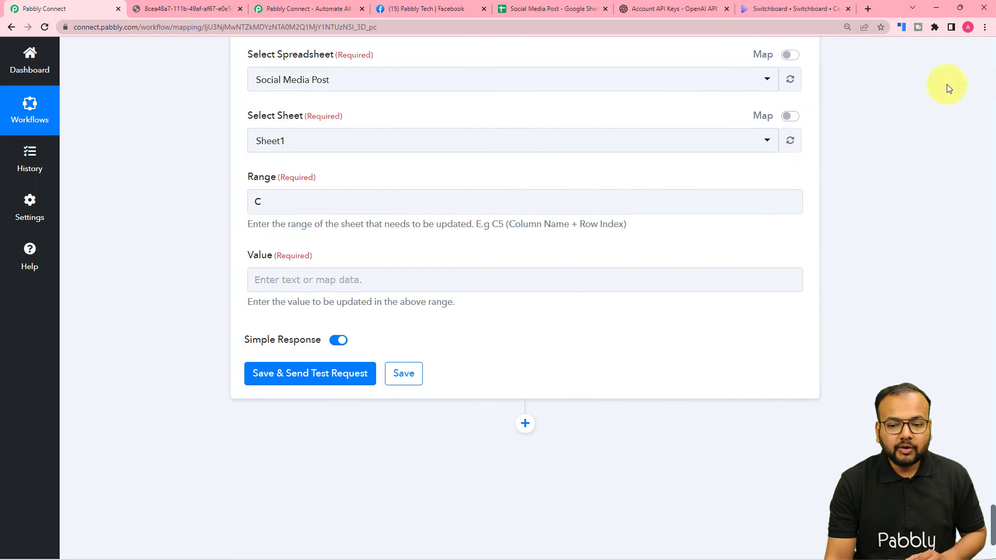
Check the trigger response for the row index and map RowIndex from step 1 directly after the C in the Range field.
{"action": "left_click", "coordinate": [992, 87]}
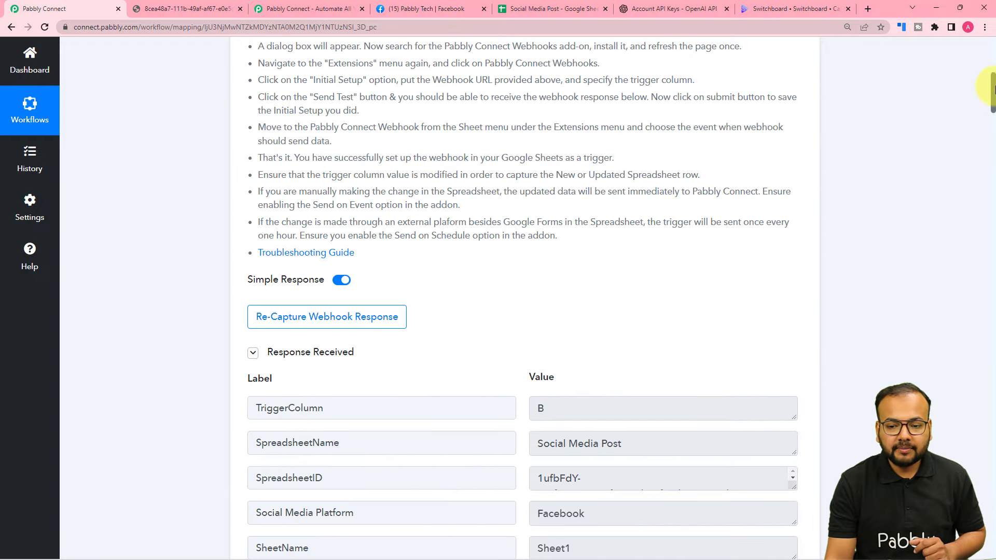
{"action": "left_click_drag", "start_coordinate": [992, 89], "coordinate": [993, 117]}
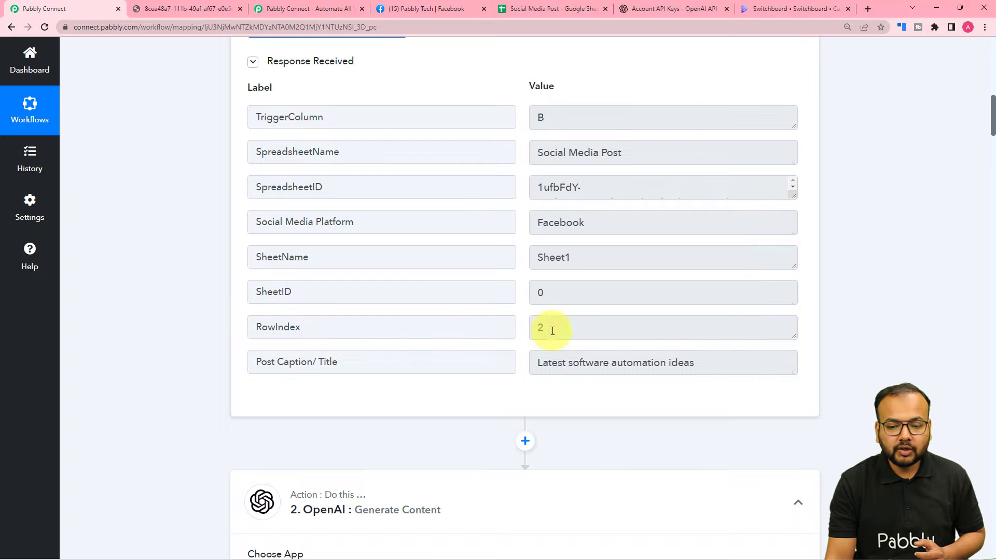
{"action": "left_click_drag", "start_coordinate": [993, 124], "coordinate": [993, 542]}
{"action": "left_click", "coordinate": [258, 154]}
{"action": "left_click", "coordinate": [269, 157]}
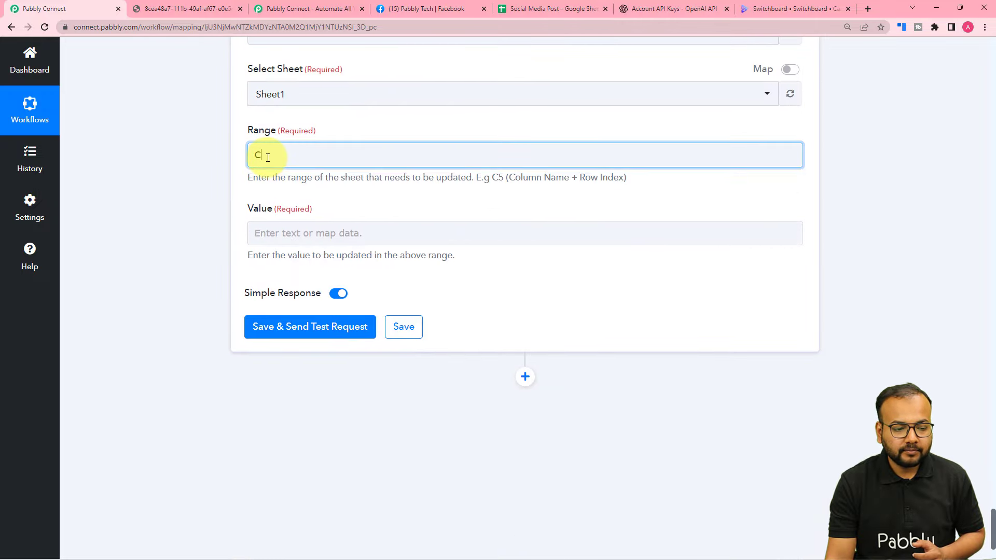
{"action": "left_click", "coordinate": [337, 250]}
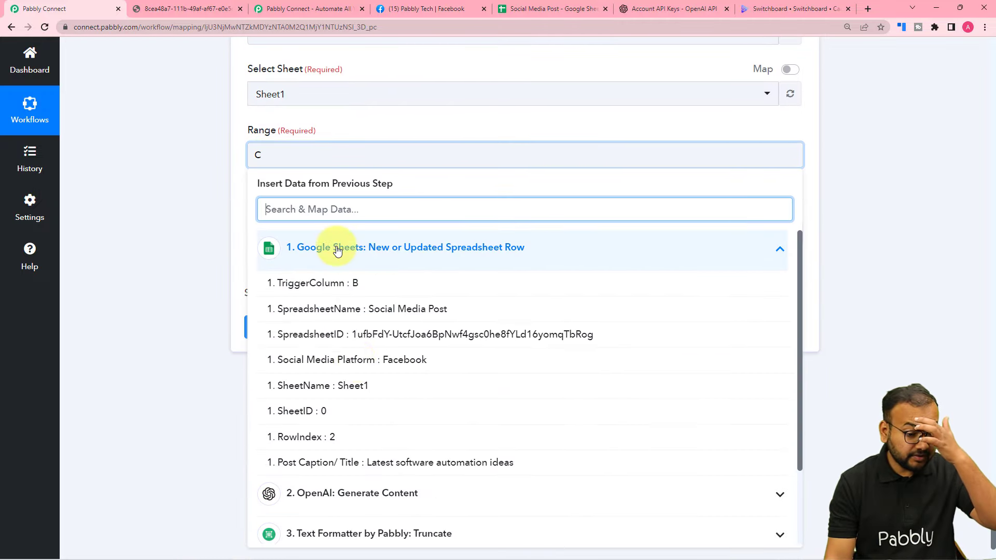
{"action": "left_click", "coordinate": [345, 438]}
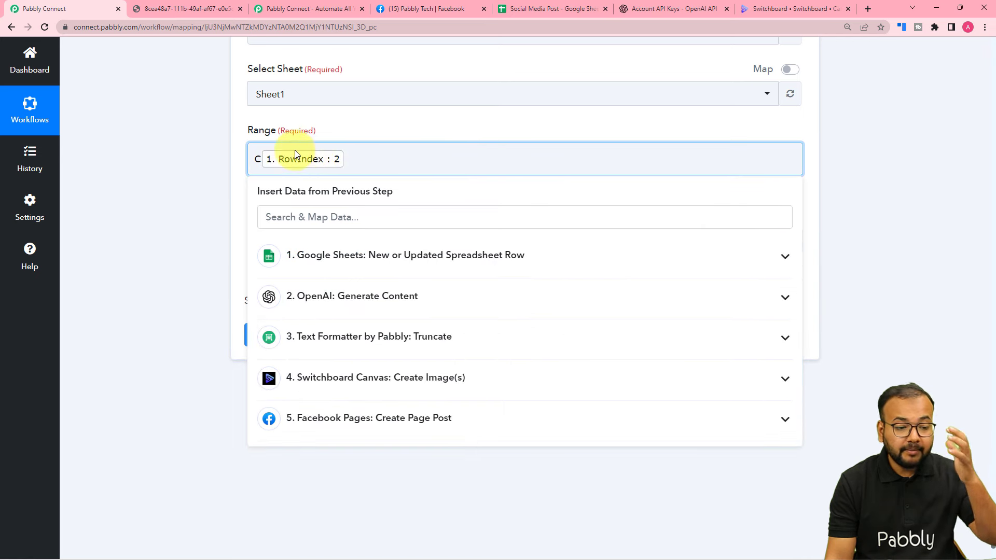
{"action": "left_click", "coordinate": [179, 178]}
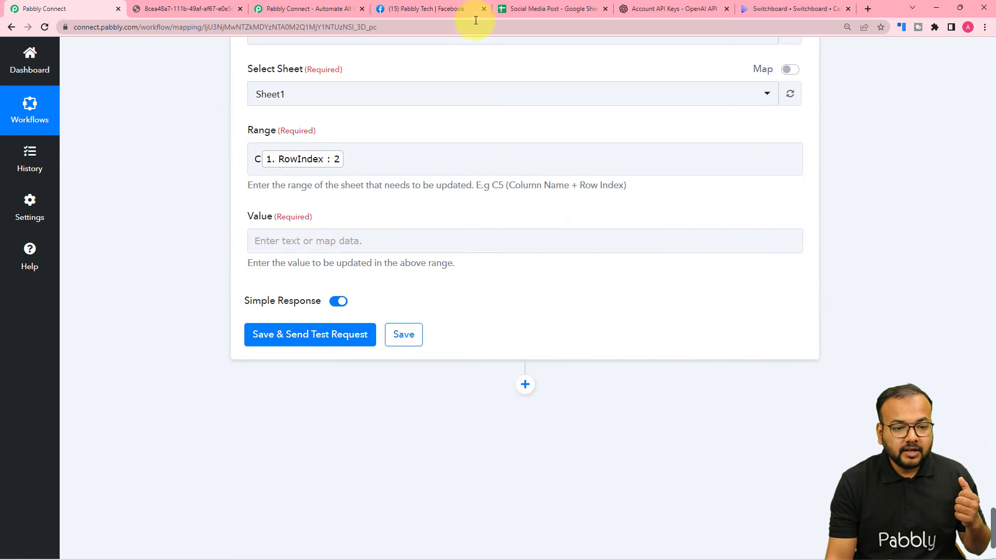
Compare the mapped Range with the Generated Text column's cell references in the Social Media Post spreadsheet.
{"action": "left_click", "coordinate": [522, 10]}
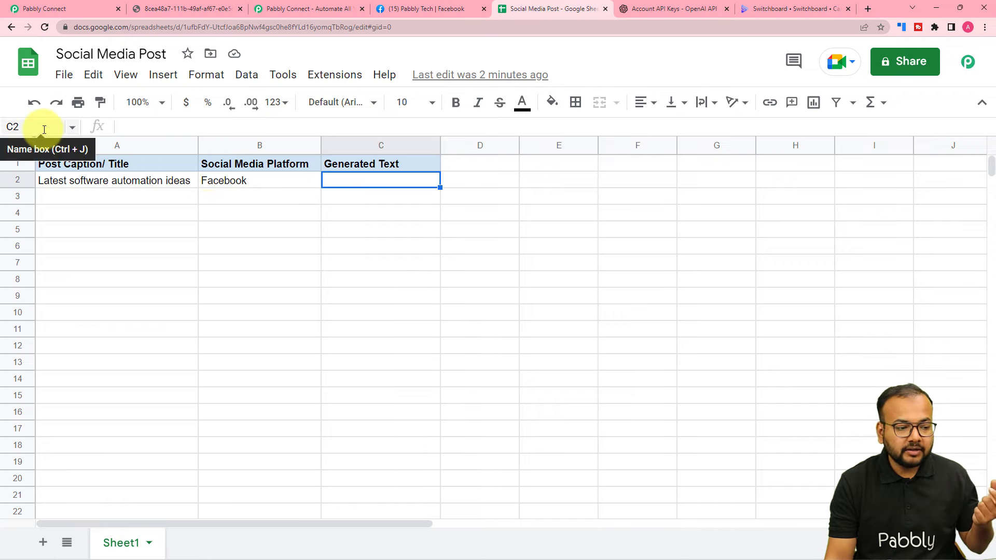
{"action": "left_click", "coordinate": [348, 201]}
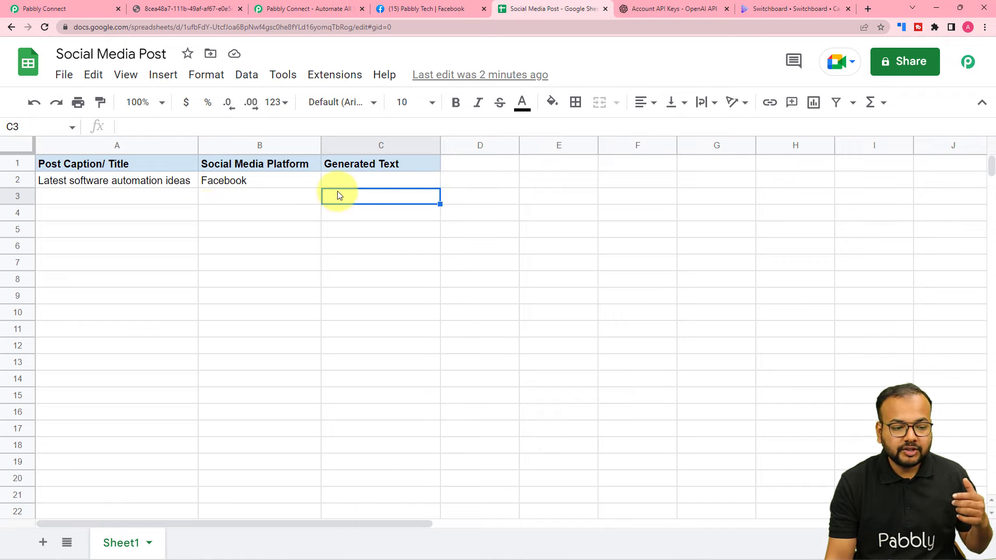
{"action": "left_click", "coordinate": [351, 213]}
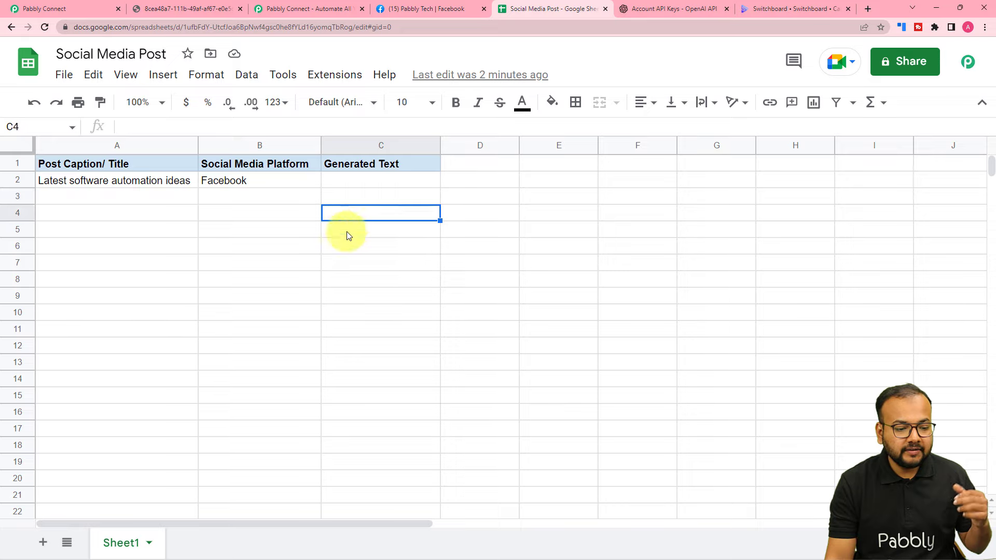
{"action": "left_click", "coordinate": [348, 231]}
{"action": "left_click", "coordinate": [351, 252]}
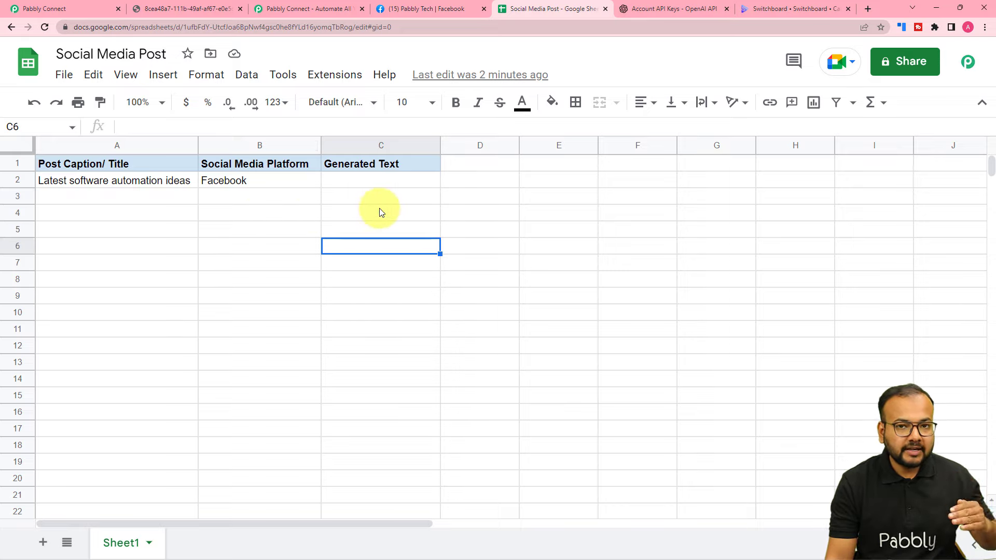
{"action": "left_click", "coordinate": [100, 6]}
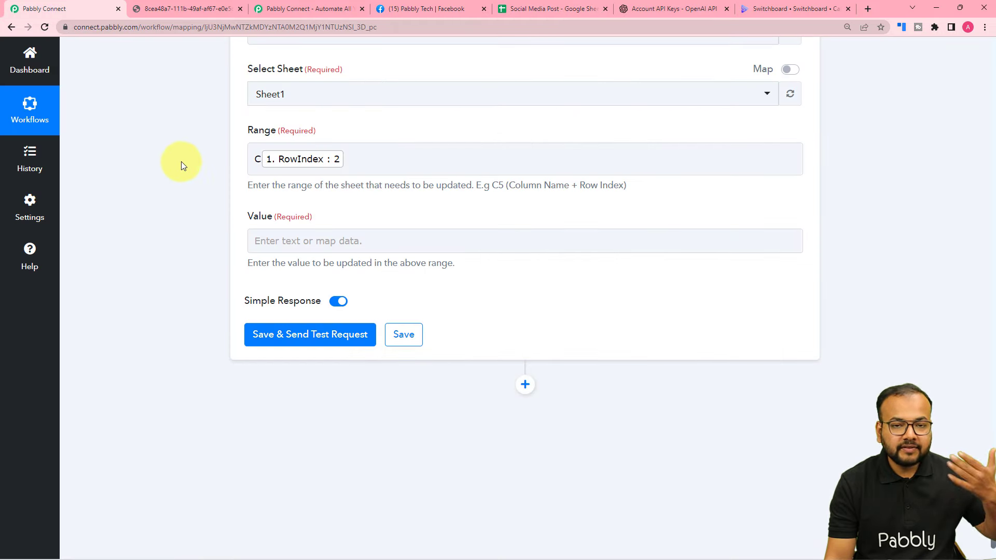
{"action": "left_click", "coordinate": [257, 162]}
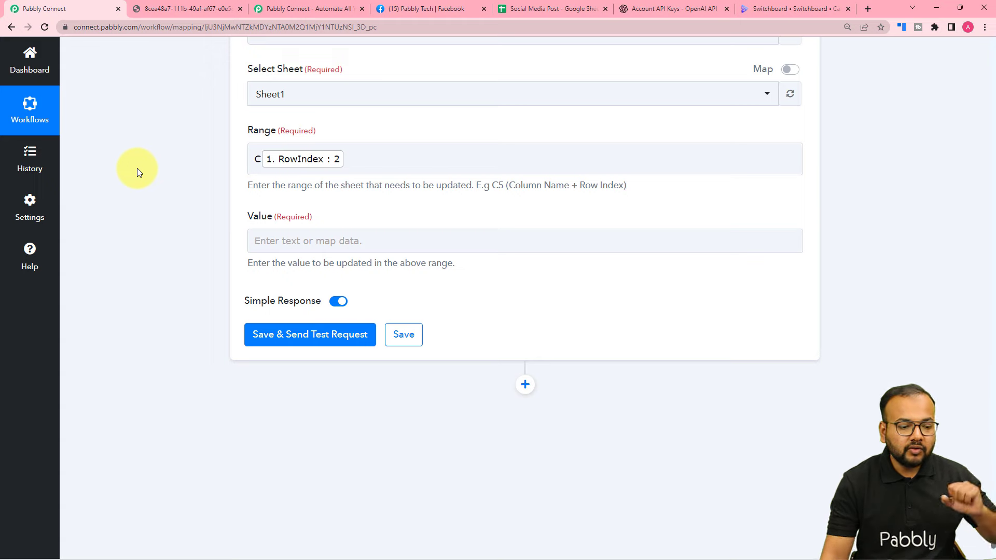
Map the Choices 0 Text output of the OpenAI Generate Content step into the action's Value field.
{"action": "left_click", "coordinate": [322, 237]}
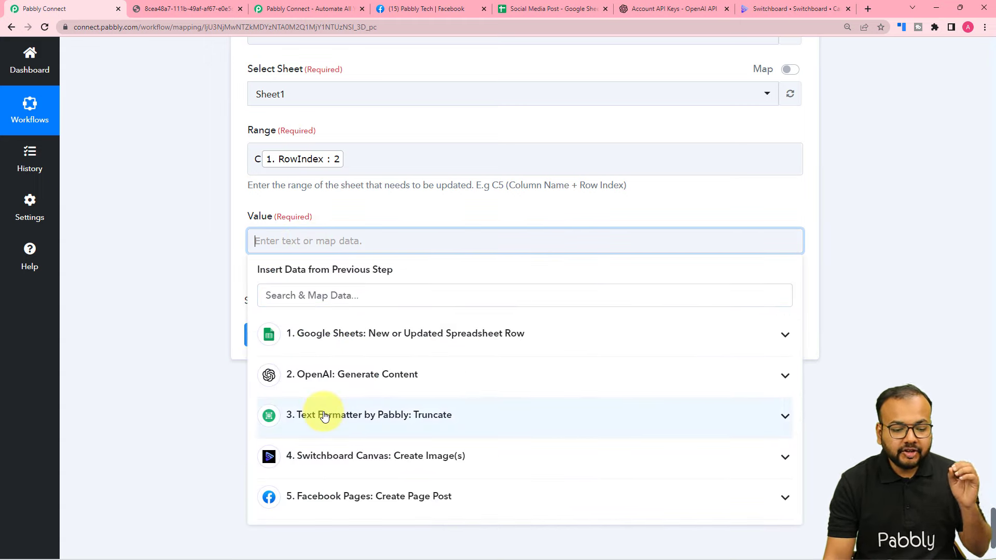
{"action": "left_click", "coordinate": [348, 388]}
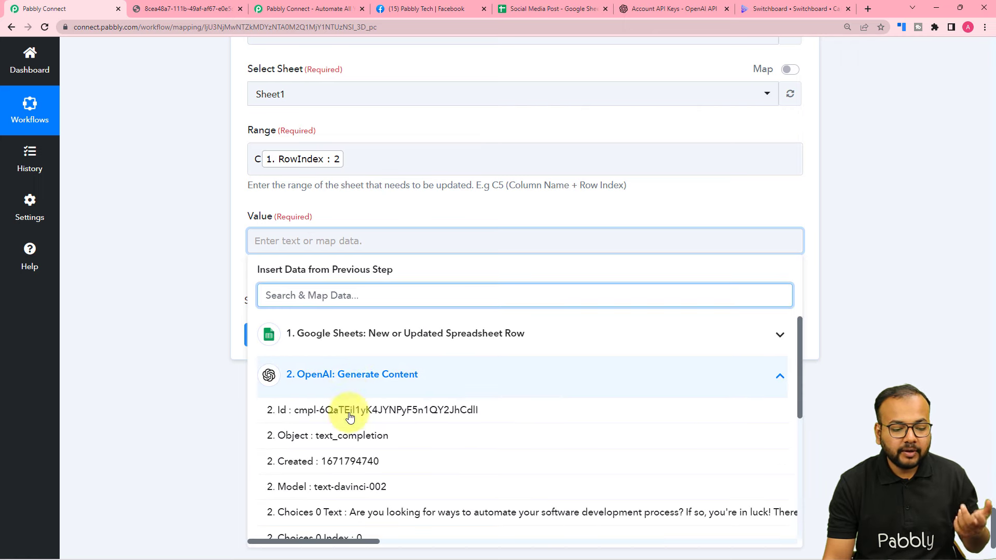
{"action": "left_click", "coordinate": [345, 512]}
{"action": "left_click", "coordinate": [154, 316]}
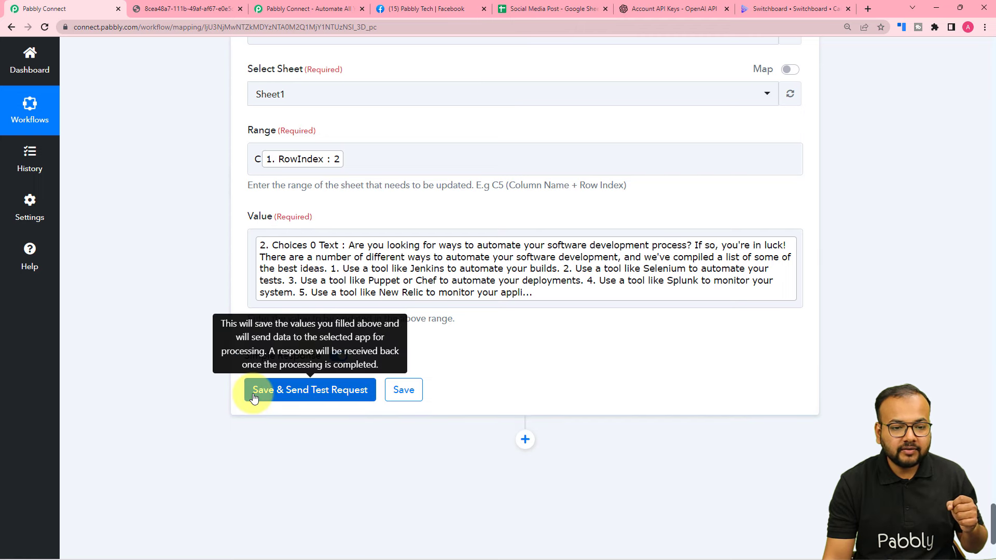
Check the Generated Text column in the spreadsheet, then save the Update Cell Value action and send its test request.
{"action": "left_click", "coordinate": [538, 14]}
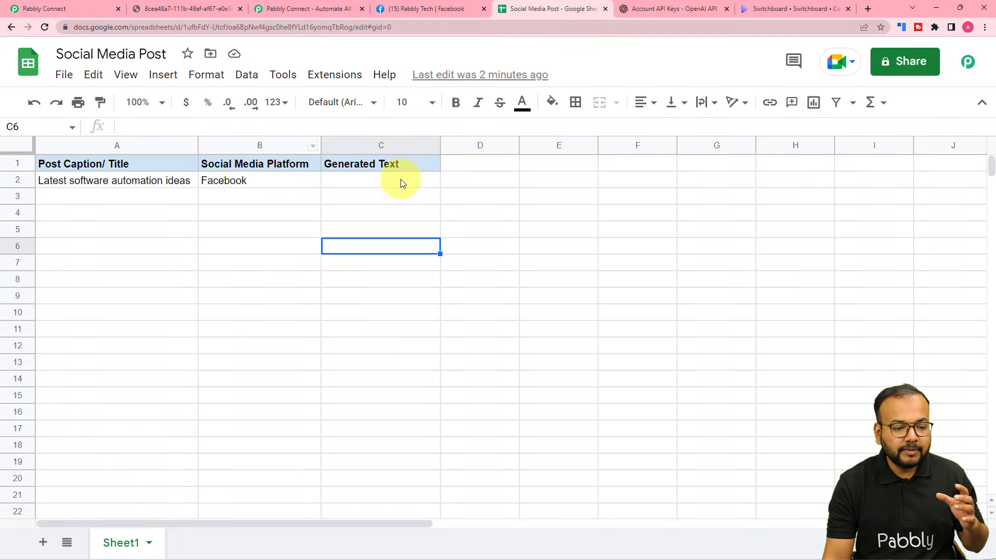
{"action": "left_click", "coordinate": [88, 7]}
{"action": "left_click", "coordinate": [250, 390]}
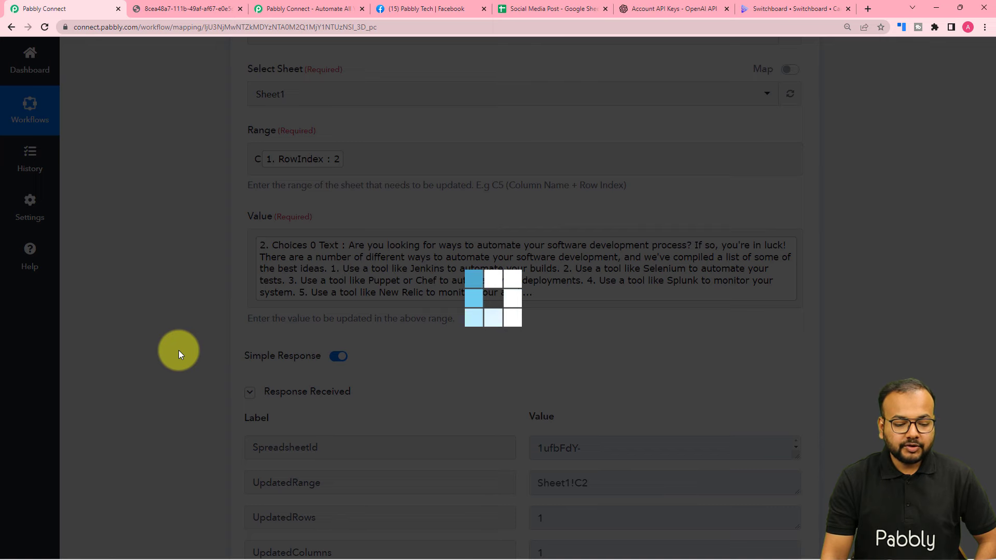
{"action": "scroll", "coordinate": [179, 350], "scroll_direction": "down", "scroll_amount": 4}
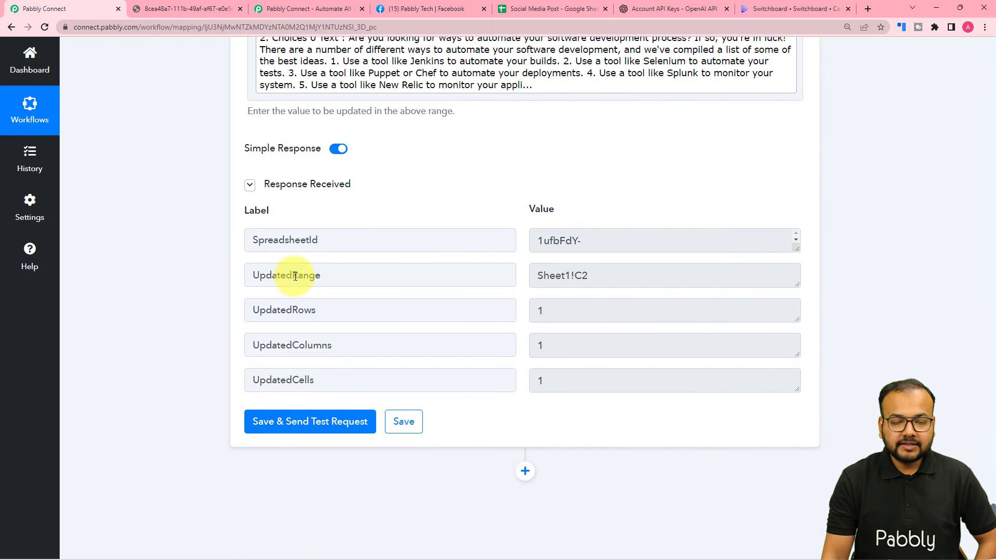
Set the text wrapping of cell C2 in the Social Media Post spreadsheet to Clip.
{"action": "left_click", "coordinate": [523, 8]}
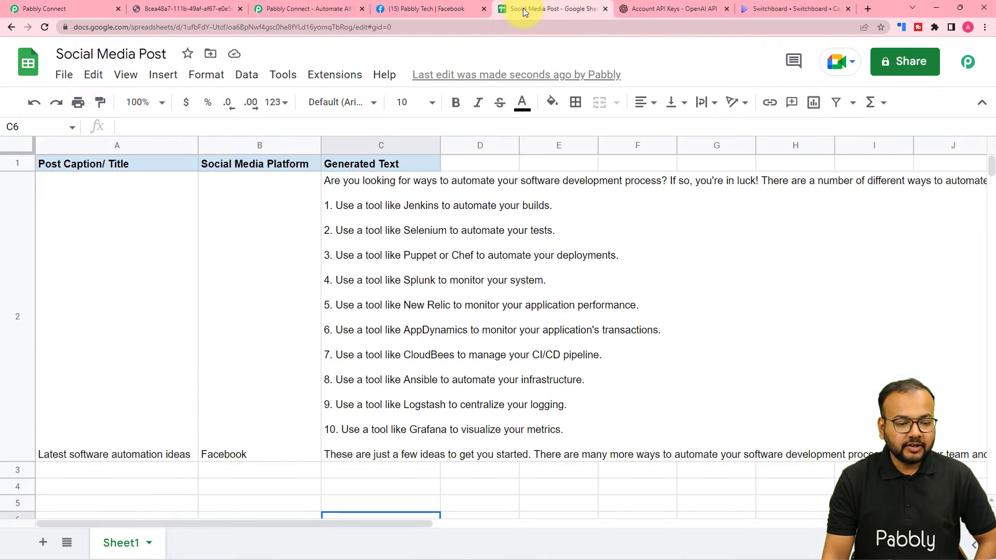
{"action": "left_click", "coordinate": [377, 245]}
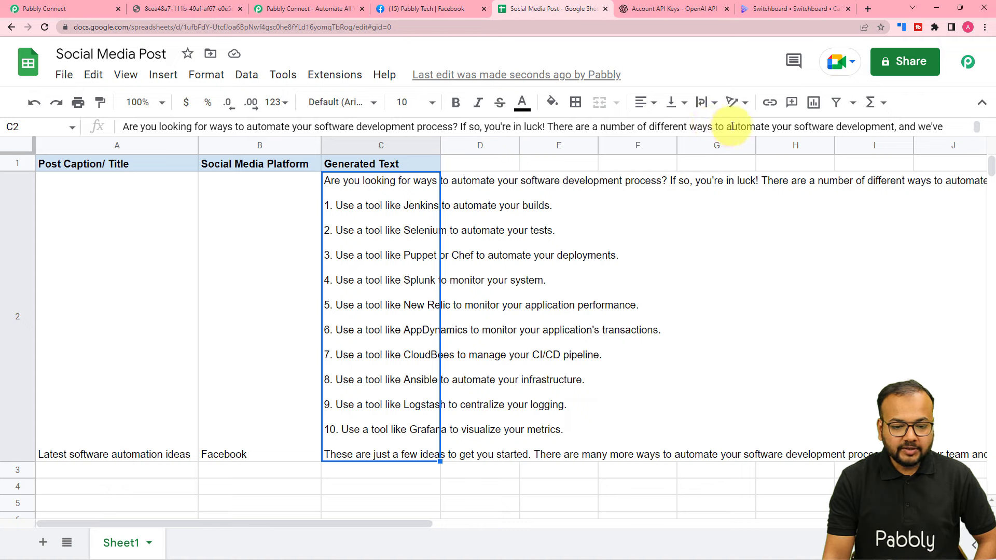
{"action": "left_click", "coordinate": [710, 103]}
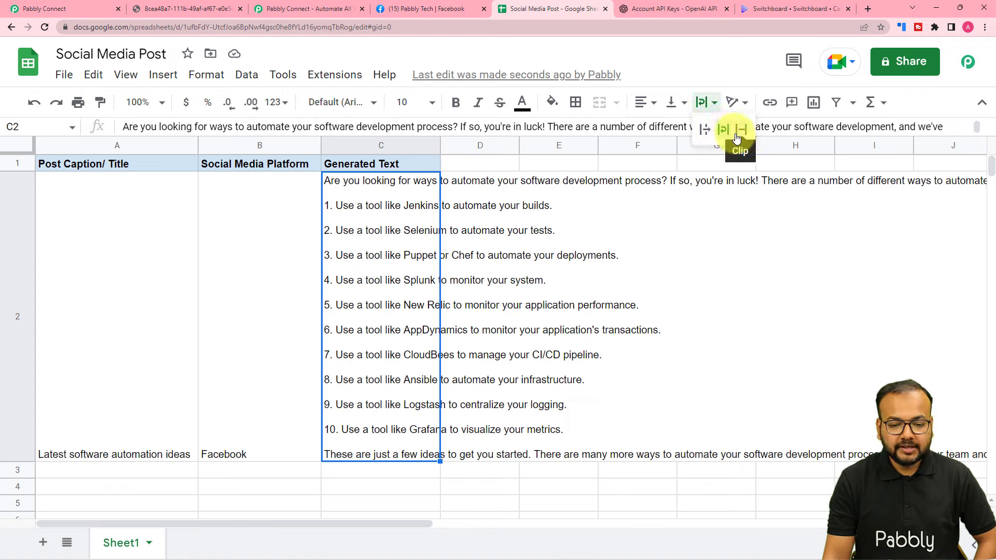
{"action": "left_click", "coordinate": [741, 130]}
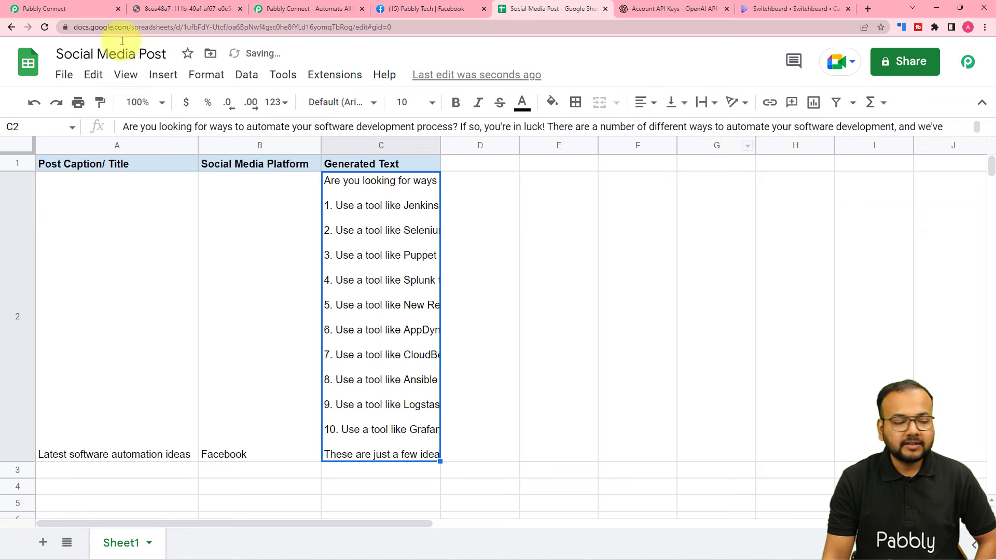
Return to the workflow and collapse the Google Sheets Update Cell Value, Facebook Pages Create Page Post and Switchboard Canvas Create Image(s) steps.
{"action": "left_click", "coordinate": [40, 13]}
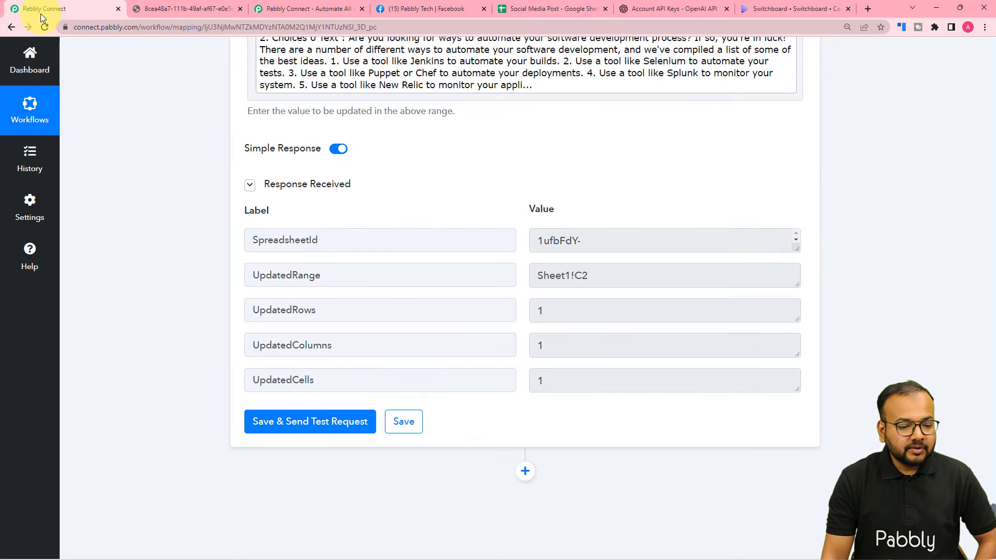
{"action": "scroll", "coordinate": [170, 241], "scroll_direction": "up", "scroll_amount": 12}
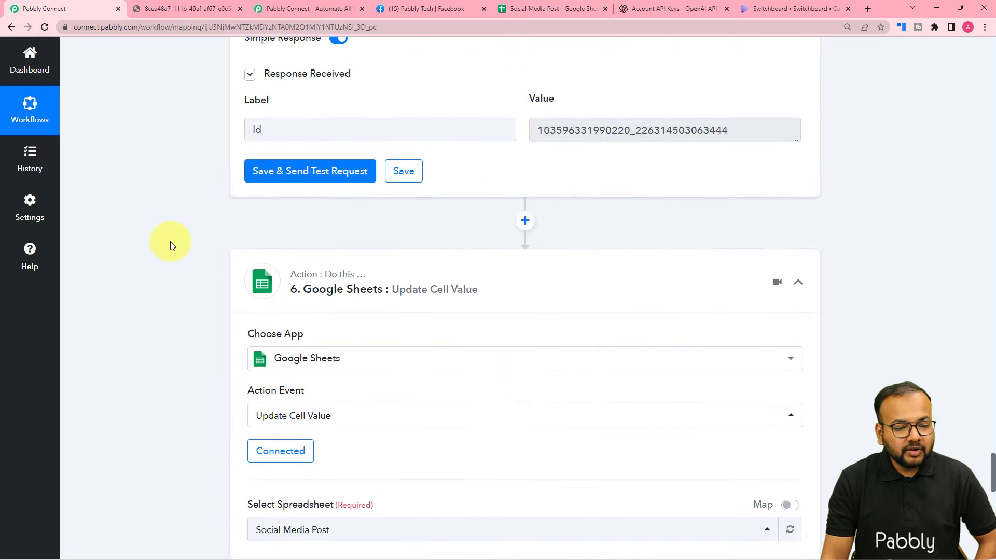
{"action": "left_click", "coordinate": [798, 317]}
{"action": "scroll", "coordinate": [805, 313], "scroll_direction": "up", "scroll_amount": 10}
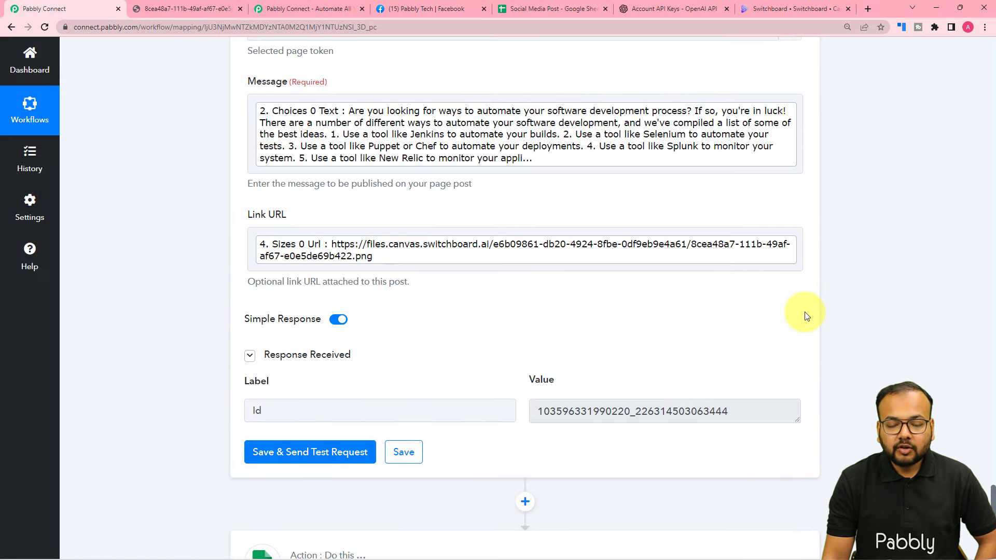
{"action": "scroll", "coordinate": [805, 312], "scroll_direction": "up", "scroll_amount": 6}
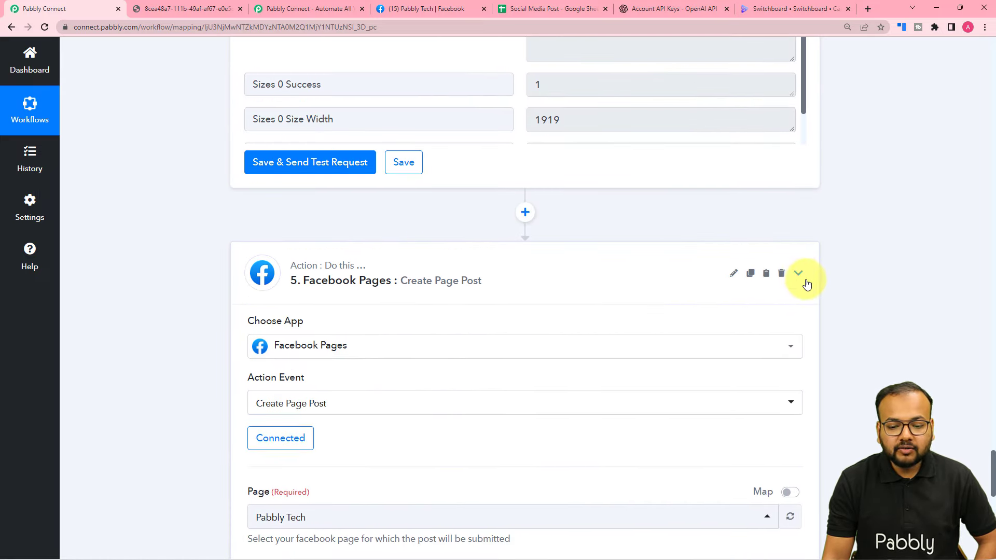
{"action": "left_click", "coordinate": [801, 275]}
{"action": "scroll", "coordinate": [825, 305], "scroll_direction": "up", "scroll_amount": 15}
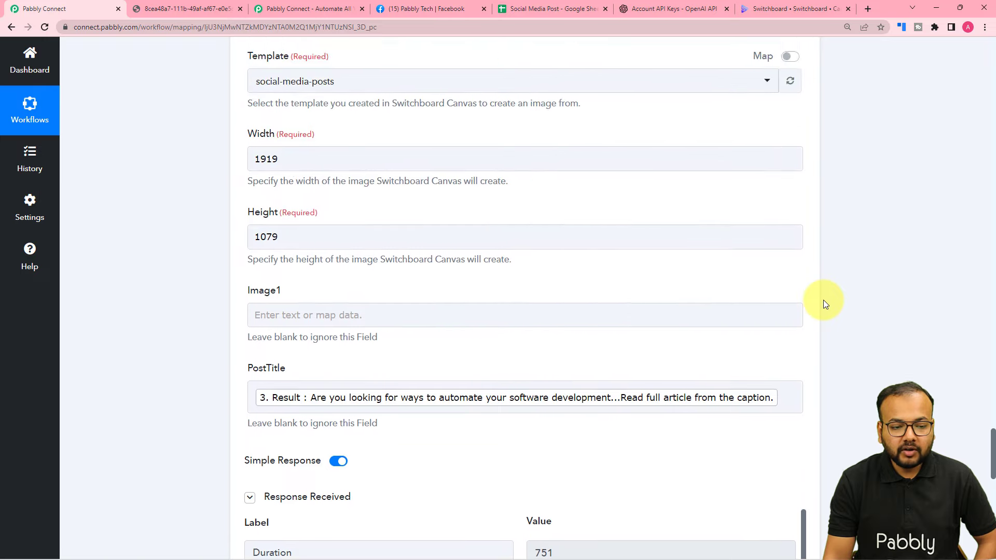
{"action": "scroll", "coordinate": [823, 300], "scroll_direction": "up", "scroll_amount": 3}
{"action": "left_click", "coordinate": [798, 285]}
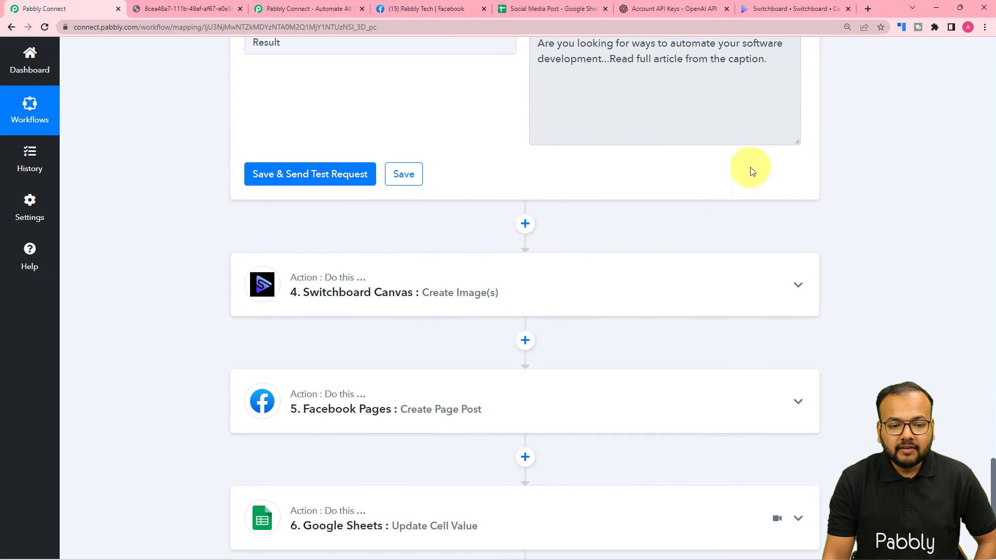
Glance at the spreadsheet, then collapse the Text Formatter Truncate and OpenAI Generate Content steps in the workflow.
{"action": "left_click", "coordinate": [553, 9]}
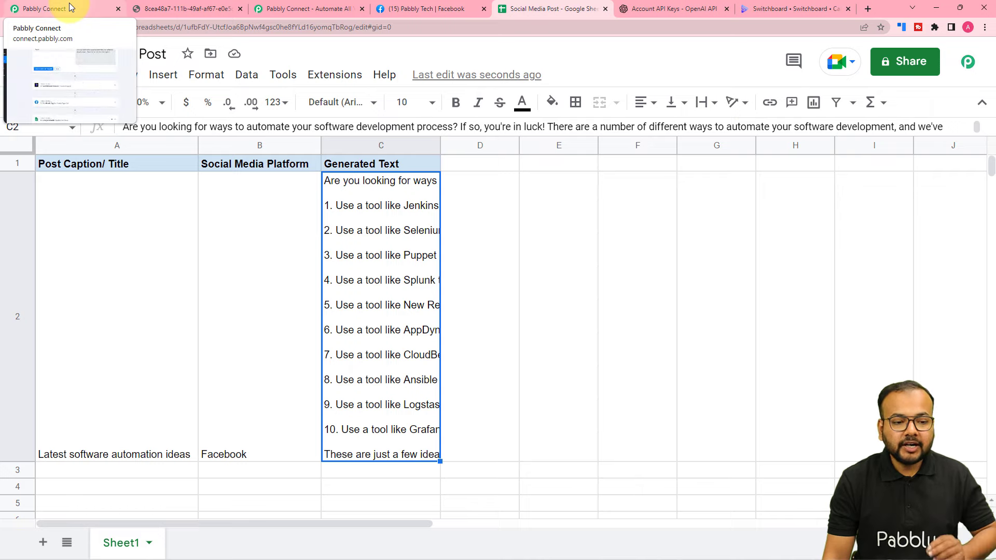
{"action": "left_click", "coordinate": [103, 7]}
{"action": "scroll", "coordinate": [141, 188], "scroll_direction": "up", "scroll_amount": 12}
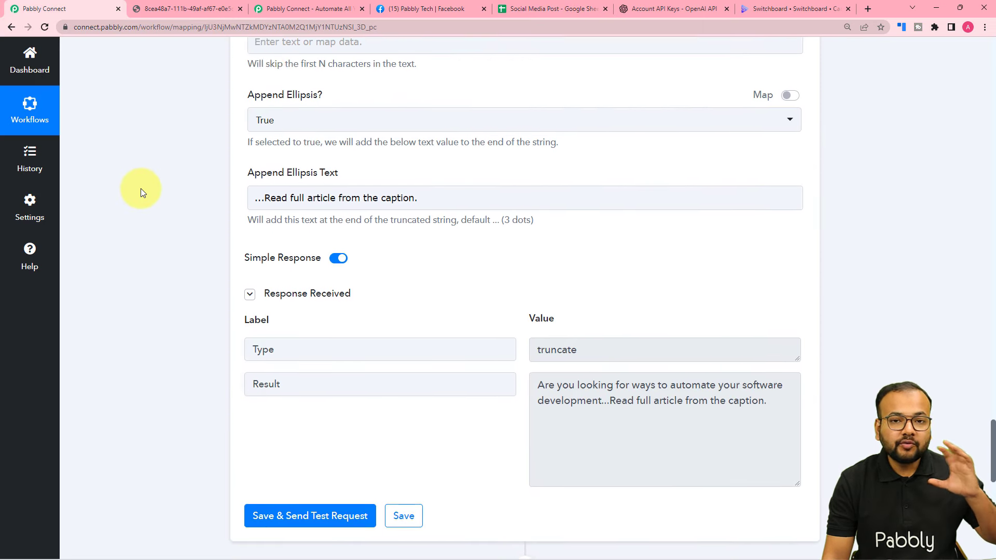
{"action": "scroll", "coordinate": [275, 201], "scroll_direction": "up", "scroll_amount": 5}
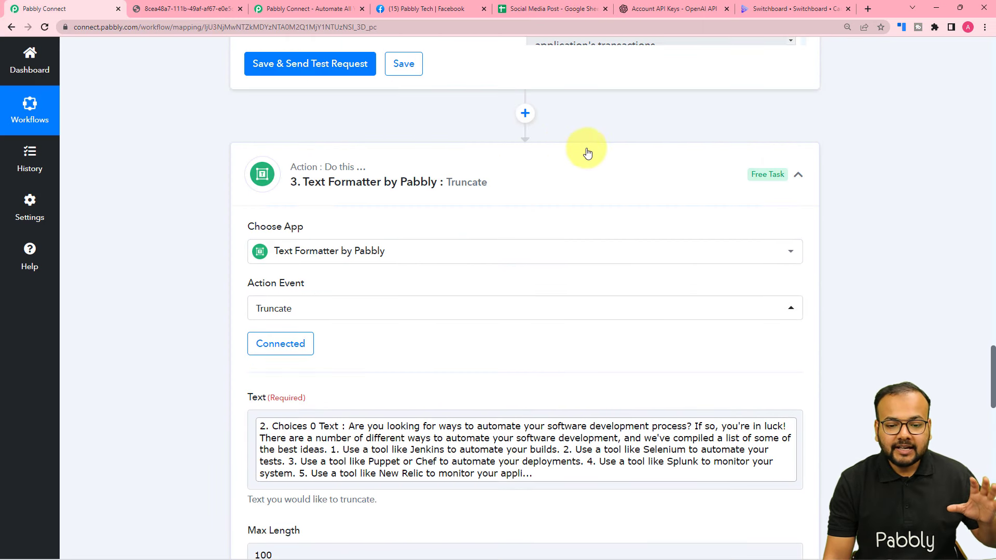
{"action": "left_click", "coordinate": [799, 179]}
{"action": "scroll", "coordinate": [830, 194], "scroll_direction": "up", "scroll_amount": 9}
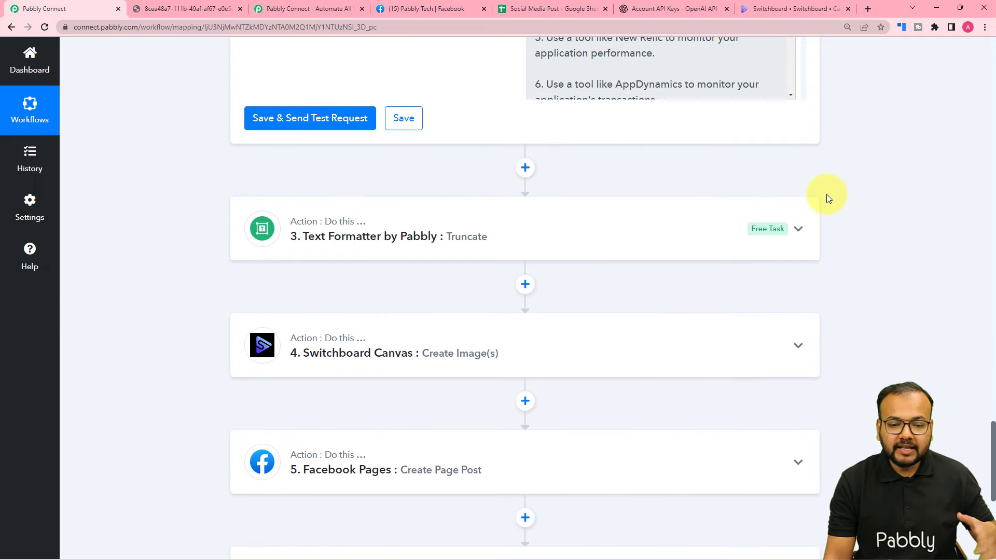
{"action": "scroll", "coordinate": [817, 196], "scroll_direction": "up", "scroll_amount": 5}
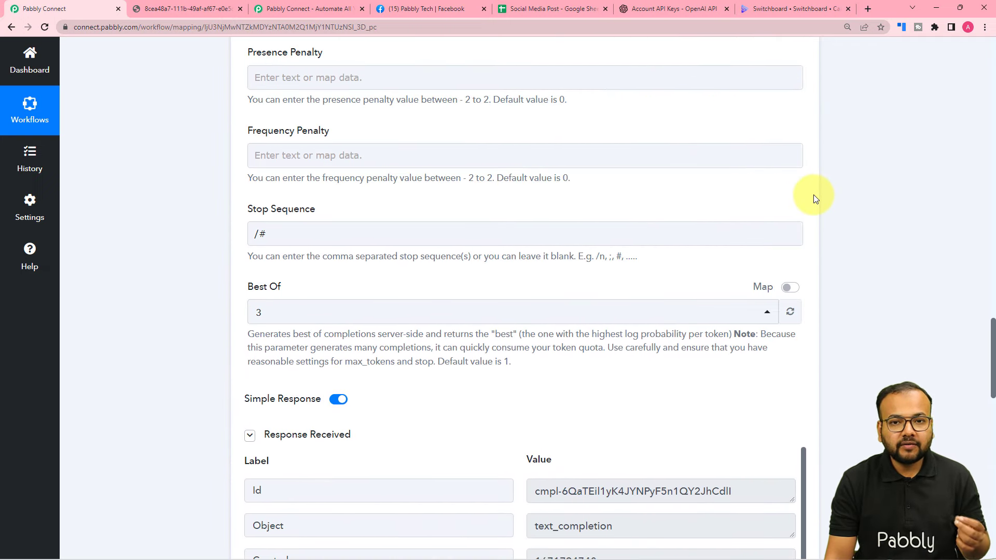
{"action": "scroll", "coordinate": [814, 199], "scroll_direction": "up", "scroll_amount": 13}
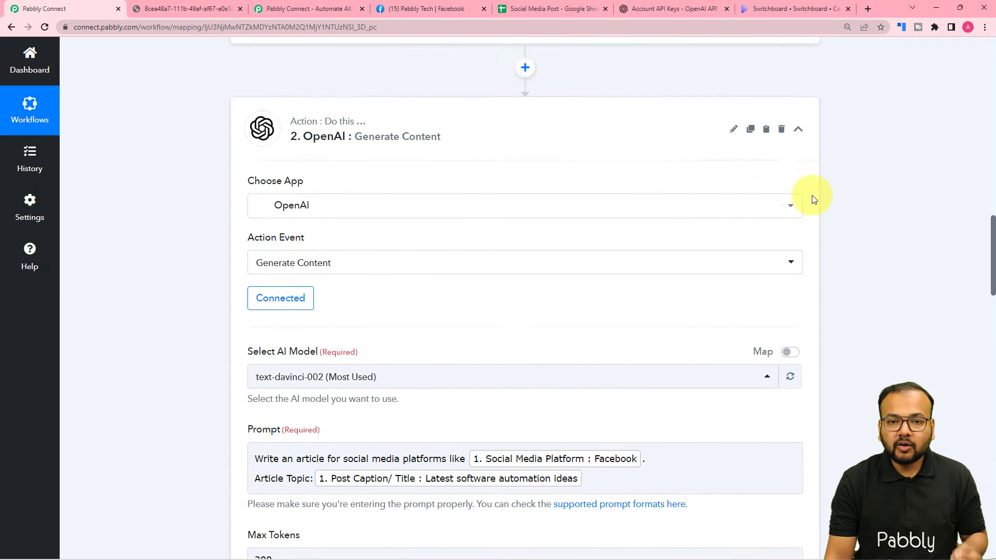
{"action": "scroll", "coordinate": [803, 210], "scroll_direction": "up", "scroll_amount": 3}
{"action": "left_click", "coordinate": [795, 292]}
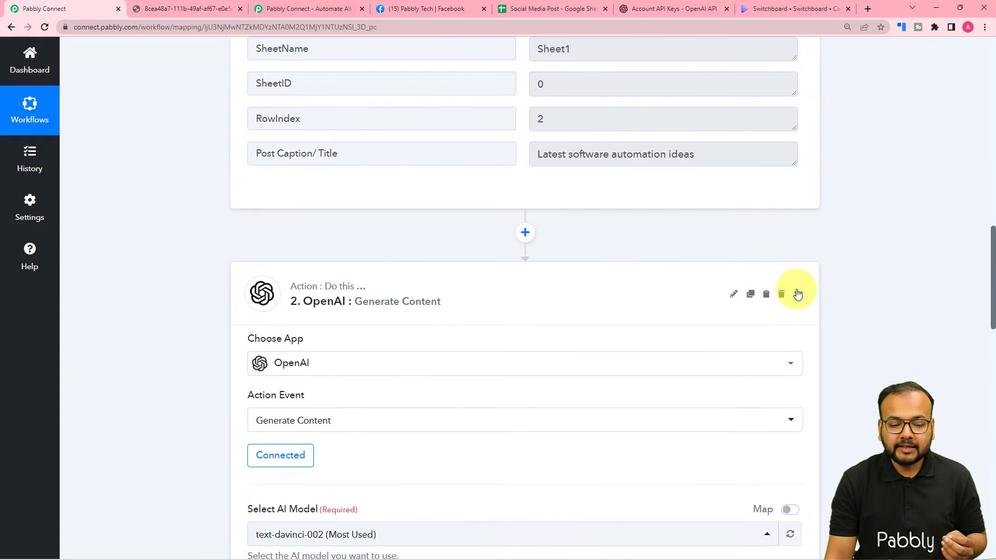